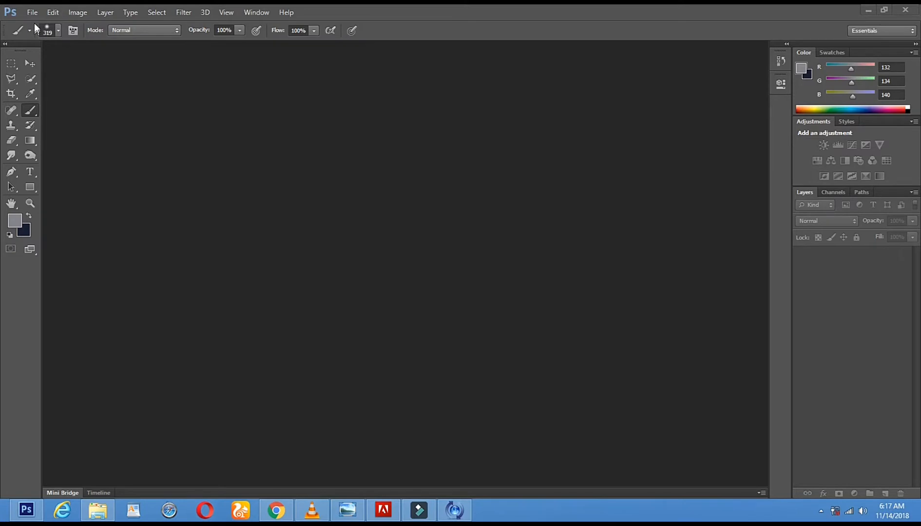
Step: Open main-hero.jpg and rh7atgtq.jpg together from the Desktop, and bring the phone image to the front
left_click(32, 12)
left_click(41, 33)
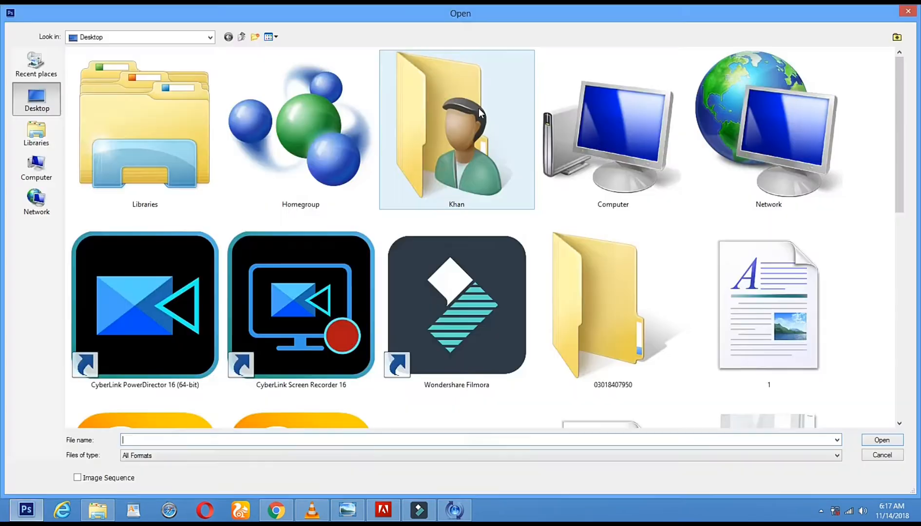
left_click(517, 287)
scroll(523, 283, "down", 5)
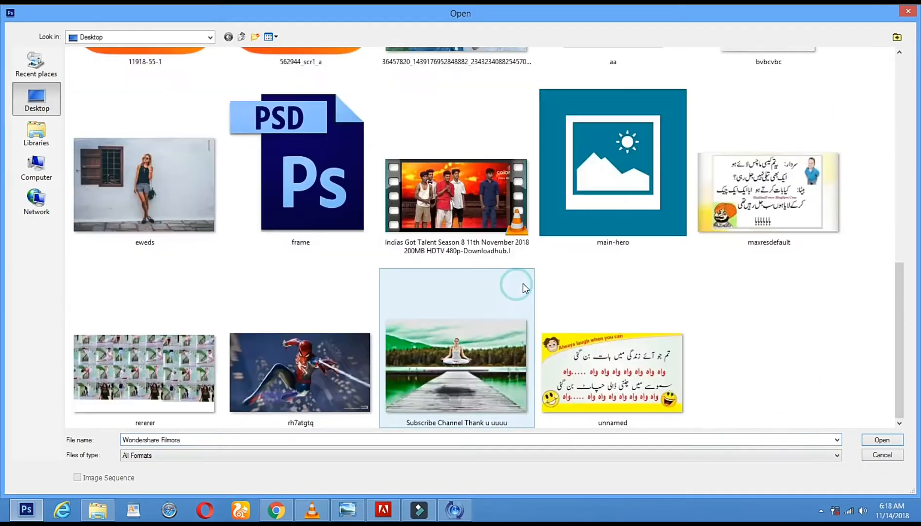
left_click(281, 380)
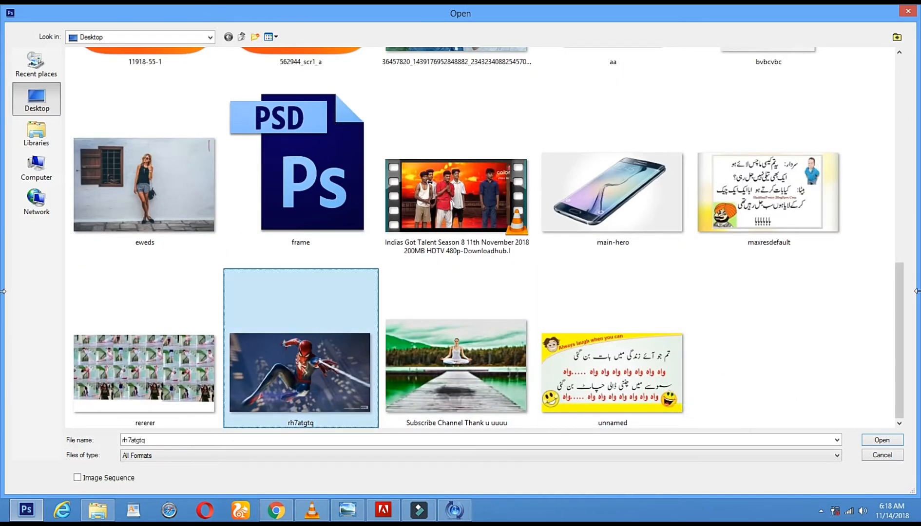
left_click_drag(898, 304, 901, 290)
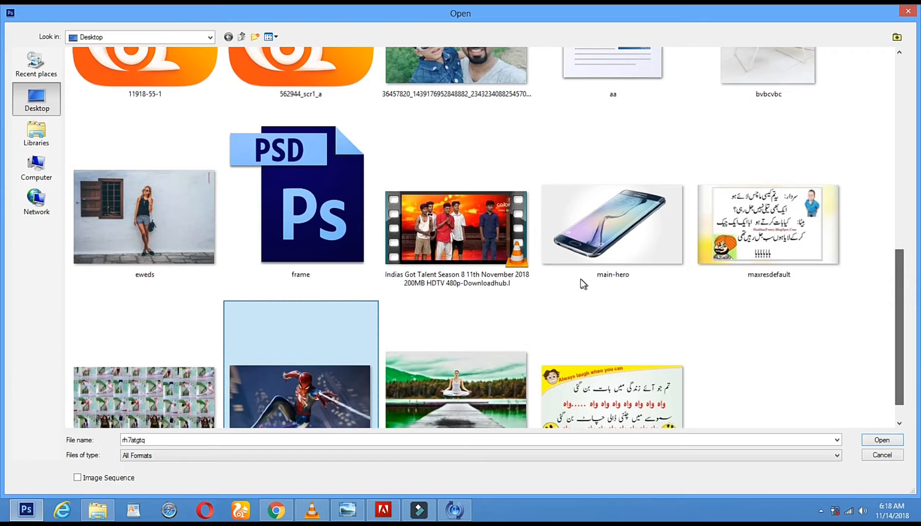
left_click(582, 263, "ctrl")
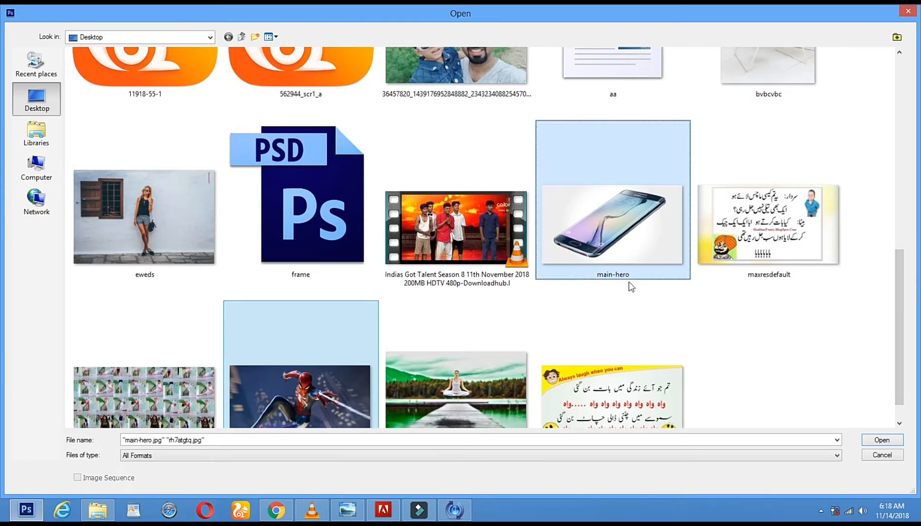
left_click(882, 441)
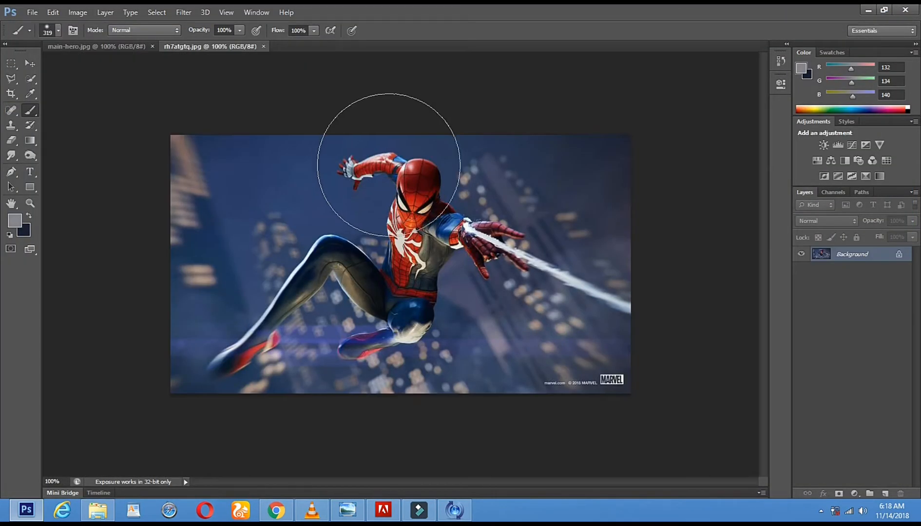
left_click(119, 45)
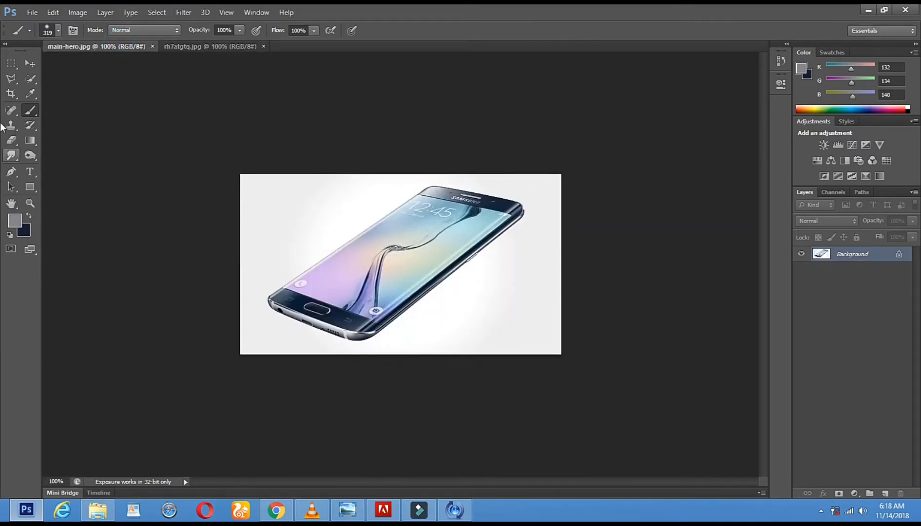
Step: Try removing the phone photo's white background with the Magic Eraser and inspect the phone's edges up close
left_click(11, 141)
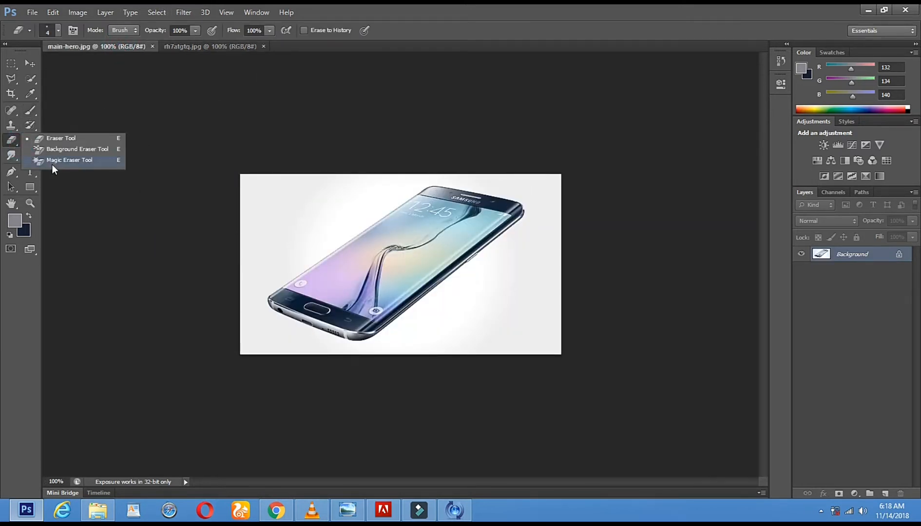
left_click(52, 165)
left_click(281, 195)
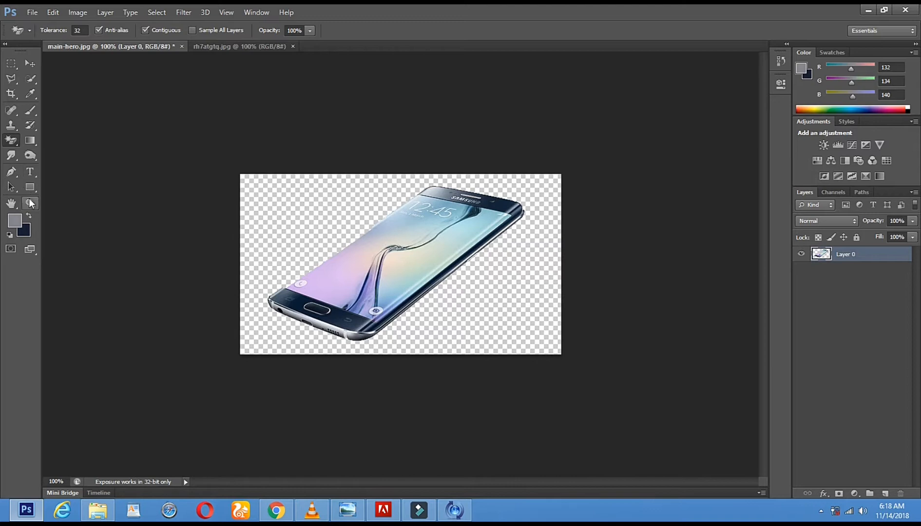
left_click(30, 203)
left_click(389, 208)
left_click(384, 209)
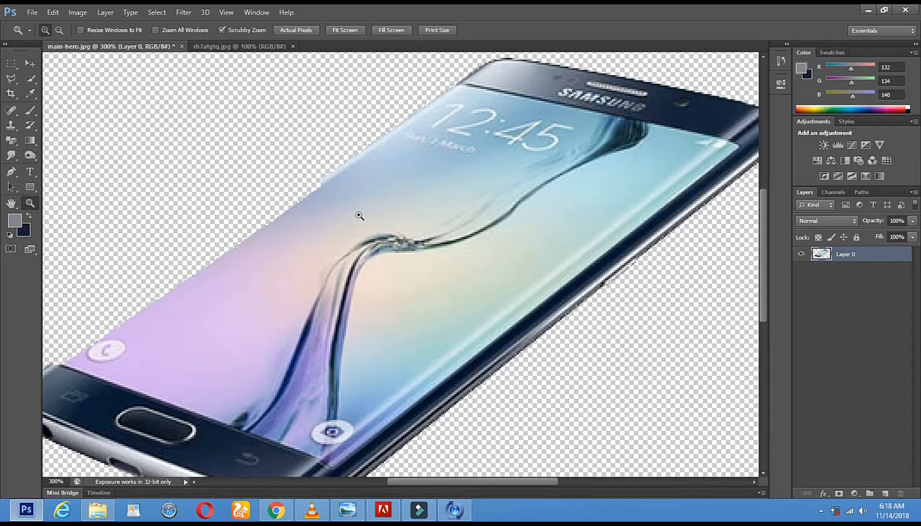
left_click(281, 209, "alt")
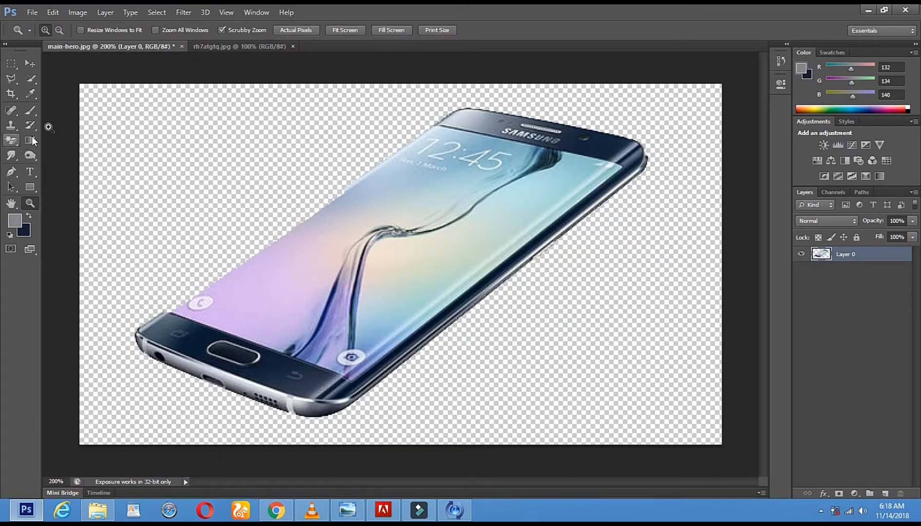
Step: Undo the Magic Eraser removal of the phone photo's background
left_click(78, 12)
mouse_move(93, 29)
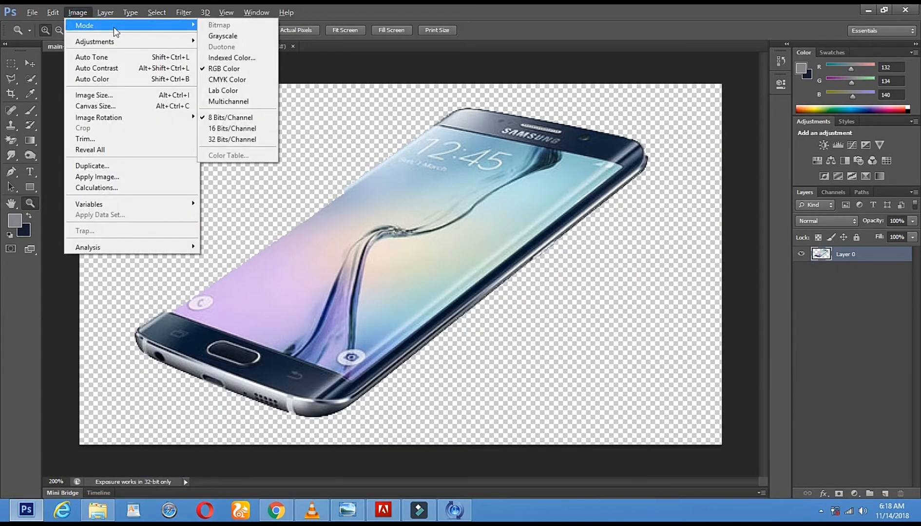
mouse_move(52, 12)
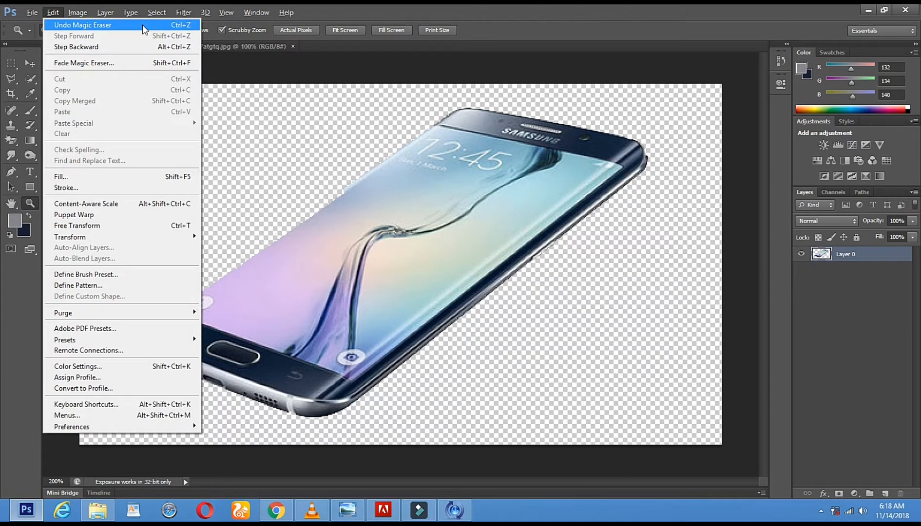
left_click(83, 25)
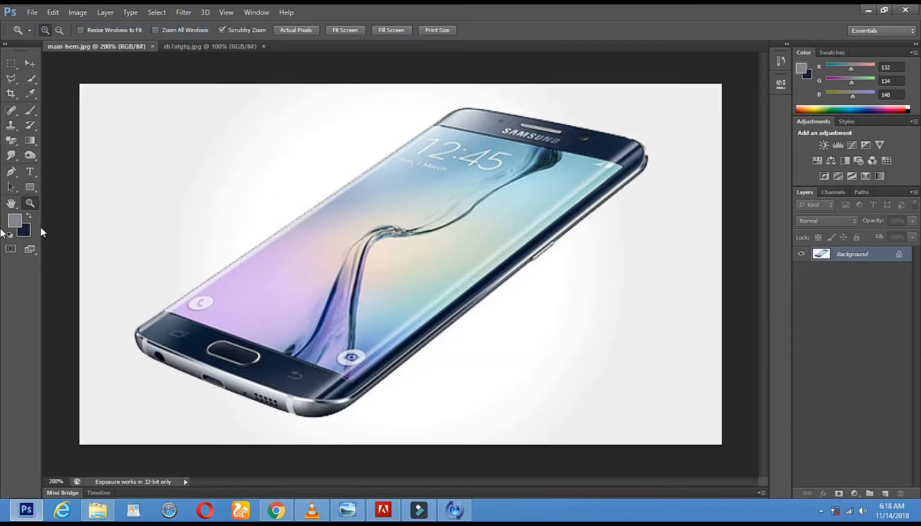
Step: Erase the background at the image's upper left and along the phone's left long edge with the Eraser, reducing the brush to 59 px
left_click_drag(11, 141, 78, 139)
right_click(154, 188)
left_click_drag(216, 232, 248, 231)
mouse_move(211, 159)
left_mouse_down()
mouse_move(298, 88)
mouse_move(112, 152)
mouse_move(314, 129)
left_mouse_up()
right_click(317, 130)
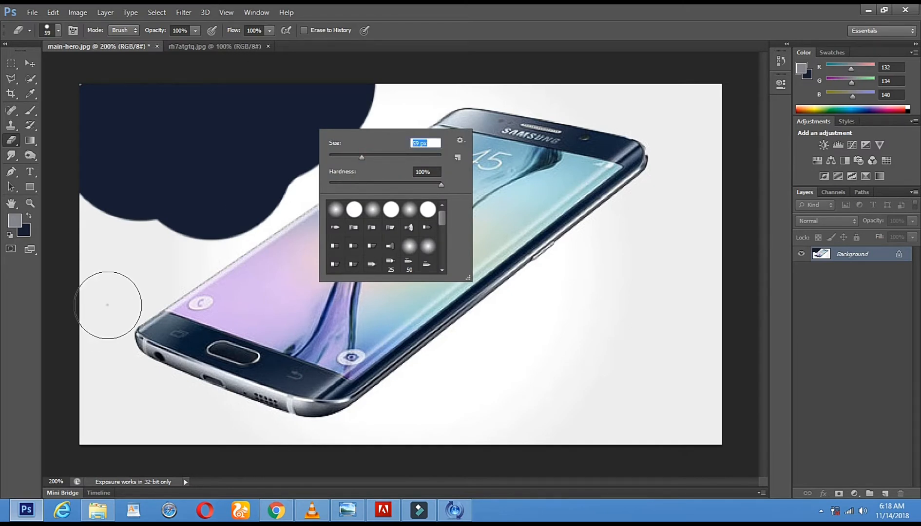
left_click(115, 301)
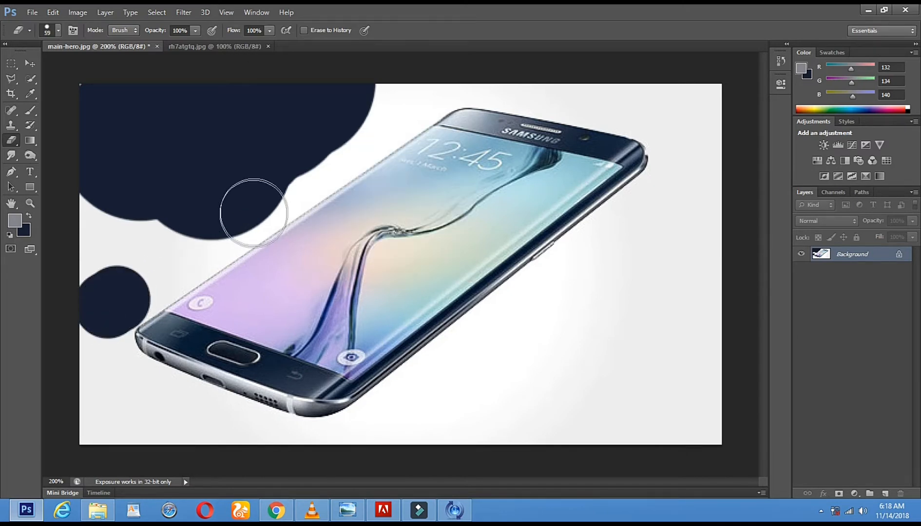
left_click(253, 205, "shift")
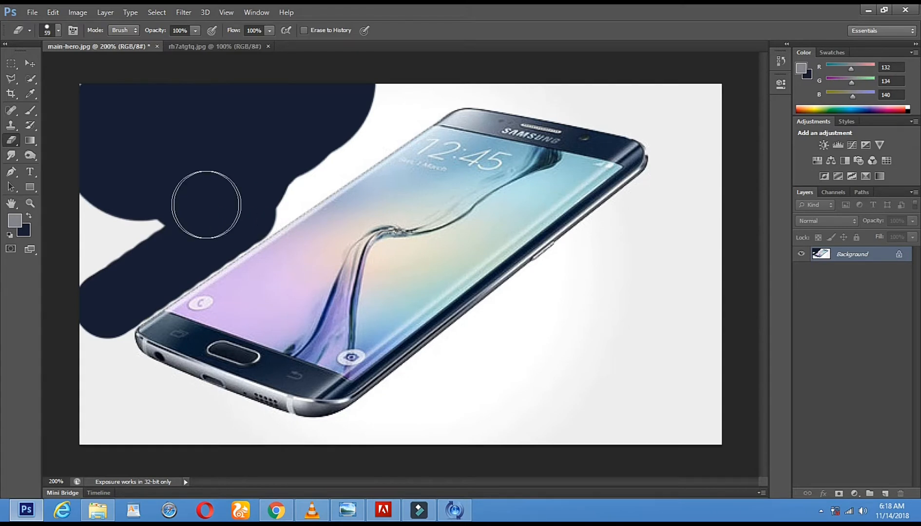
Step: Turn the dark erased area beside the phone transparent with the Magic Eraser
right_click(9, 142)
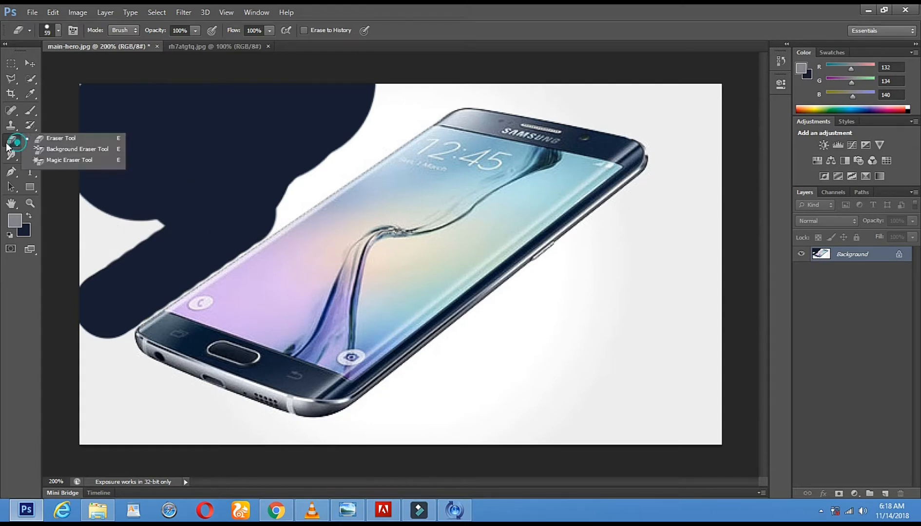
left_click(49, 159)
left_click(217, 189)
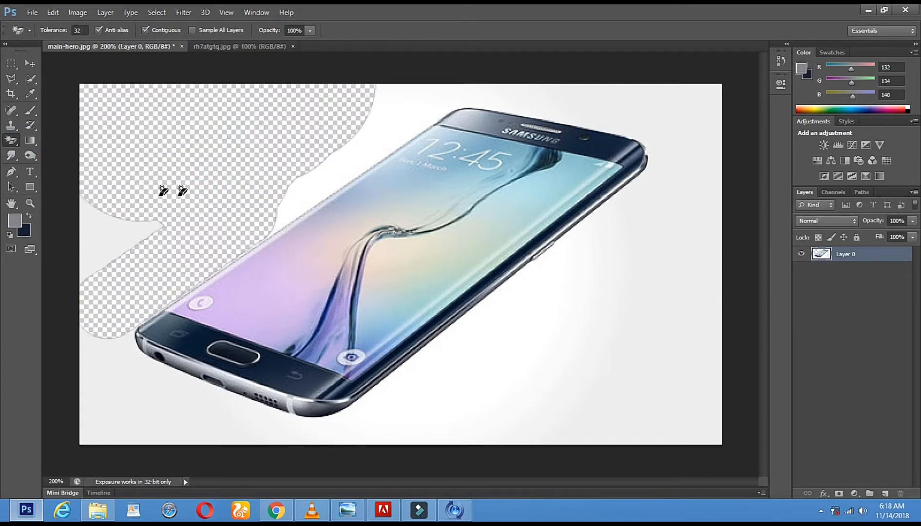
Step: Try the Magic Eraser on the remaining white background around the phone, and undo that erasure
left_click(349, 145)
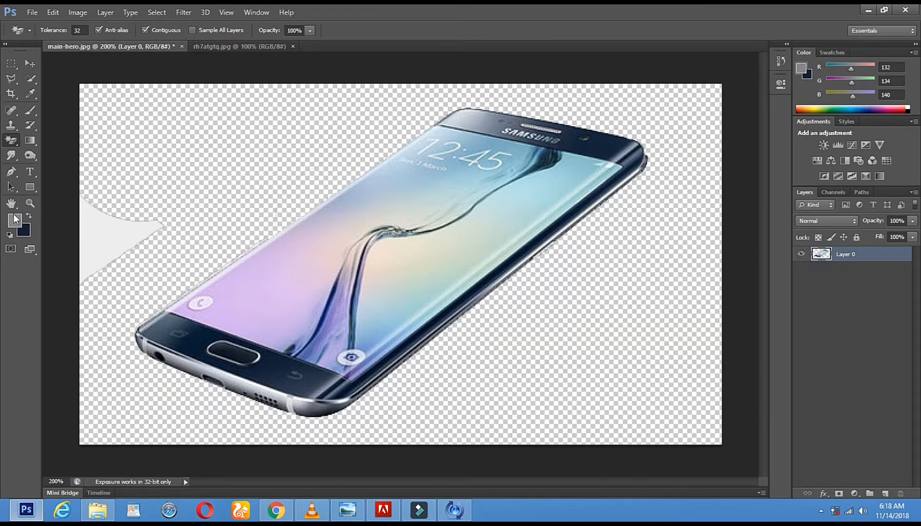
left_click(52, 12)
left_click(65, 25)
Step: Erase the white background along the phone's upper left edge up to its top corner with a hard 33 px Eraser brush
left_click(13, 140)
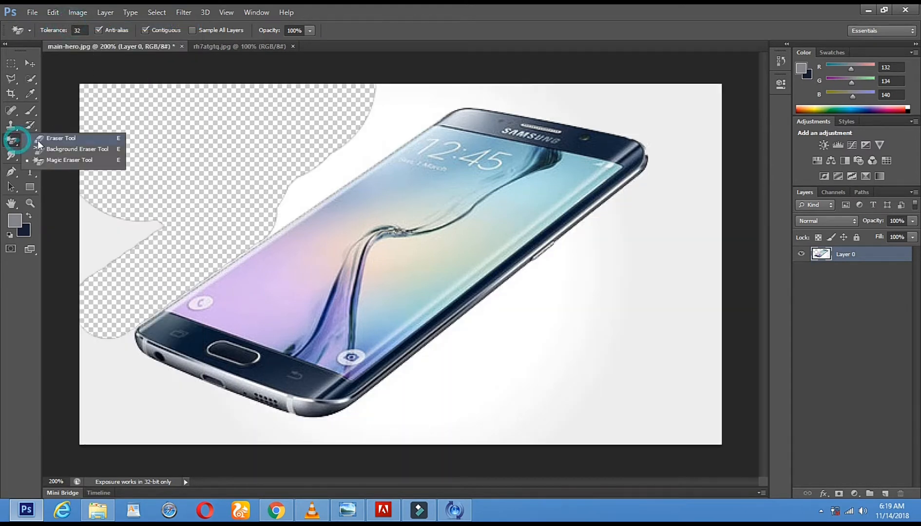
left_click(38, 141)
right_click(280, 181)
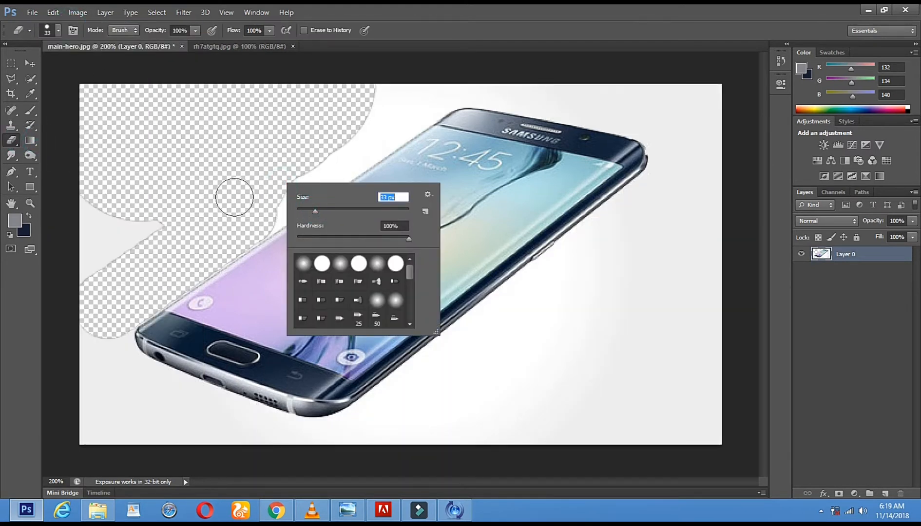
left_click(233, 197)
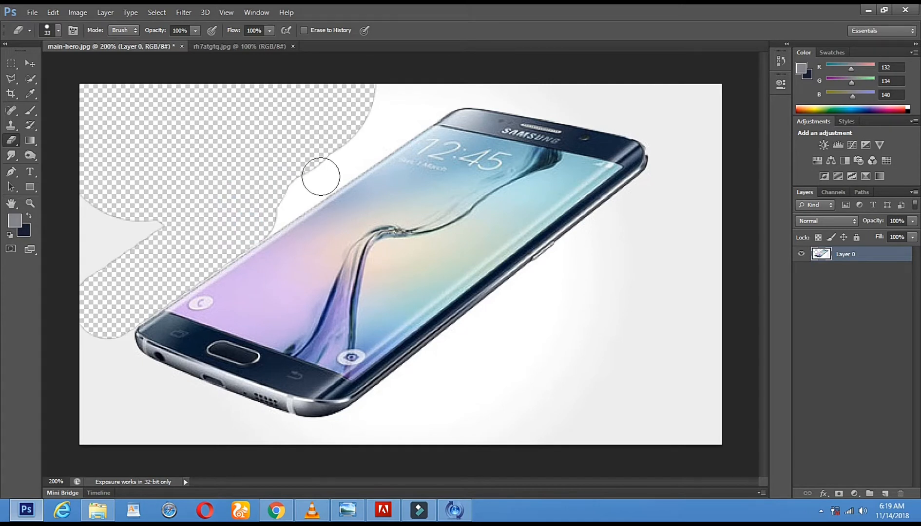
left_click_drag(323, 176, 318, 174)
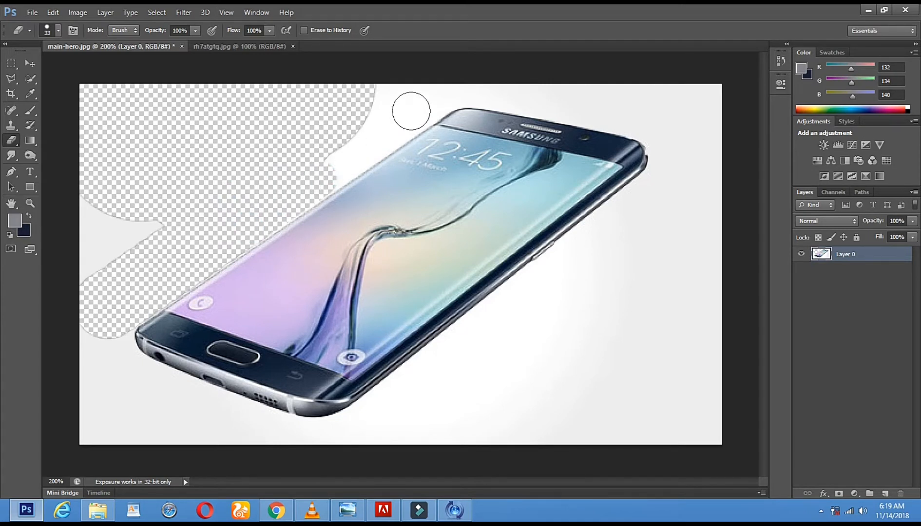
left_click(417, 110, "shift")
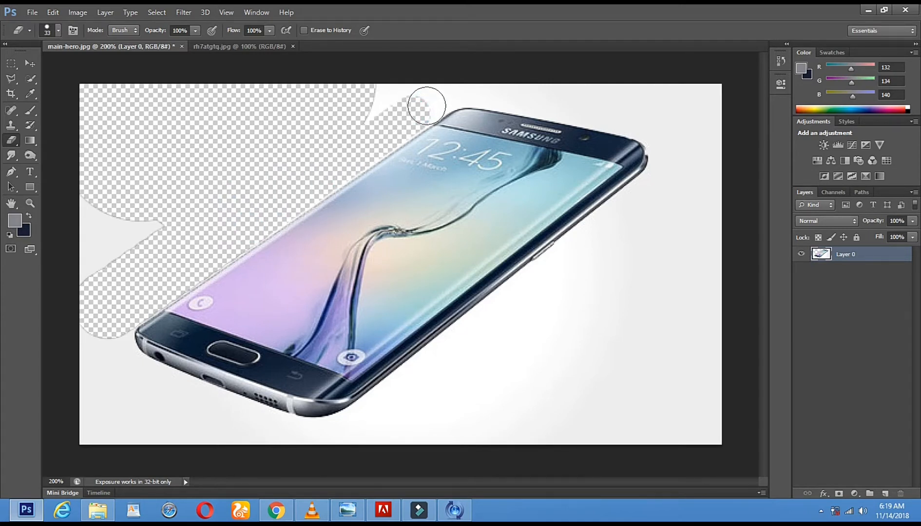
left_click(432, 101, "shift")
left_click(450, 89, "shift")
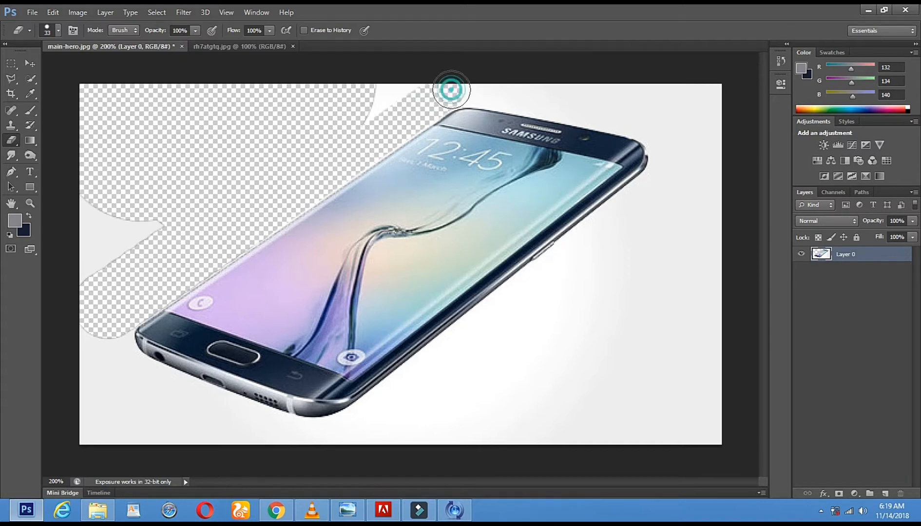
Step: Erase the background along the phone's top edge and around its upper right corner with connected straight Eraser strokes
left_click(485, 86, "shift")
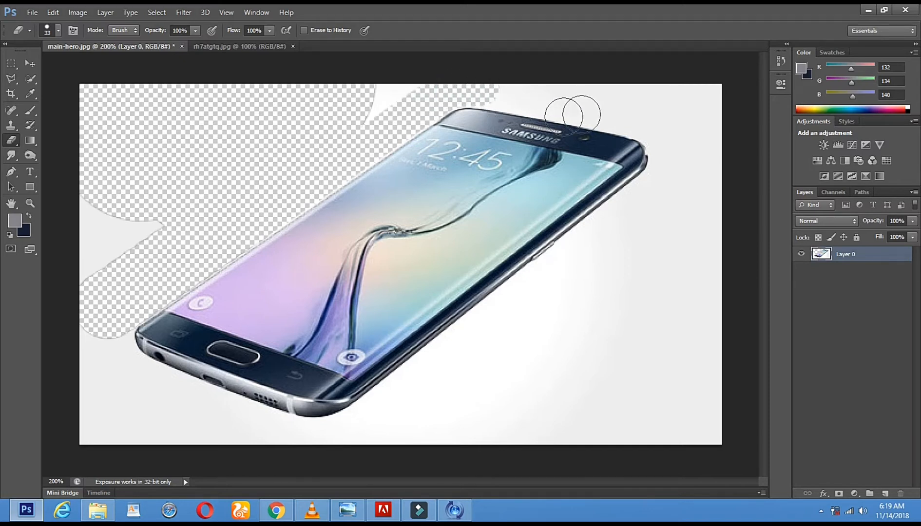
left_click(598, 111, "shift")
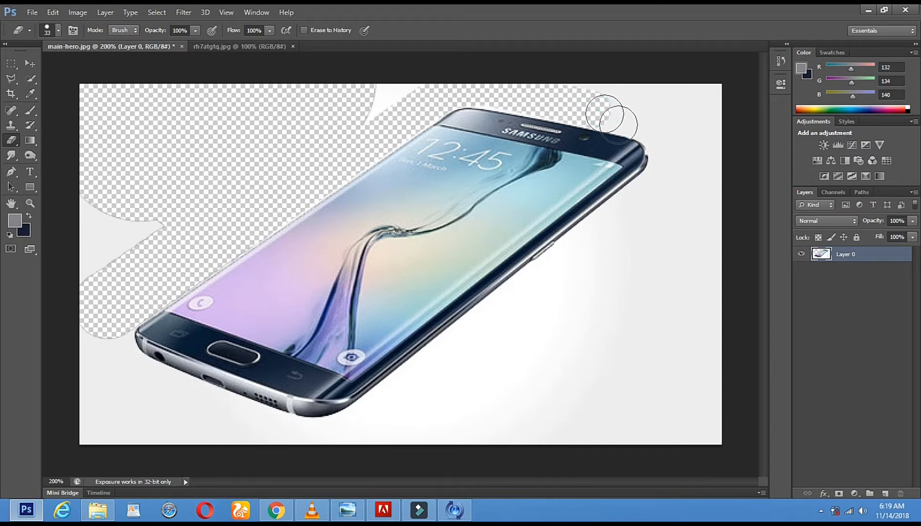
left_click(661, 133, "shift")
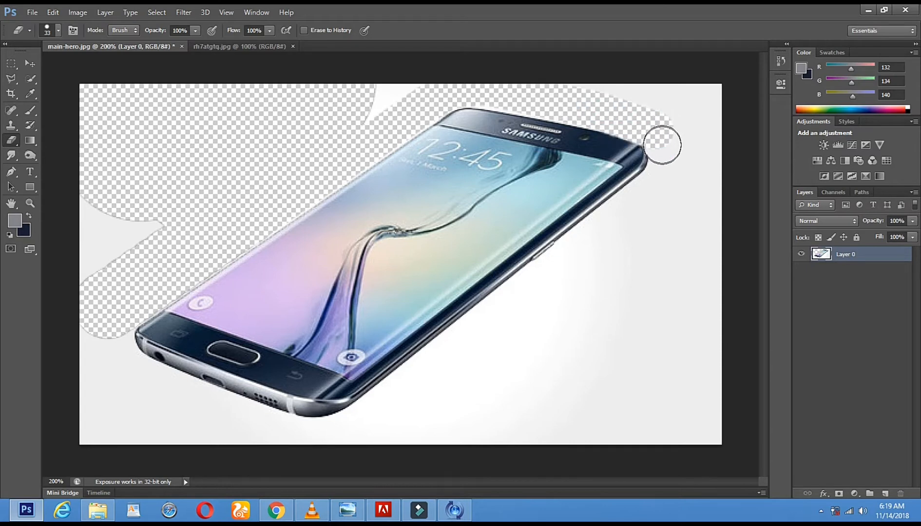
left_click(665, 153, "shift")
left_click(658, 181, "shift")
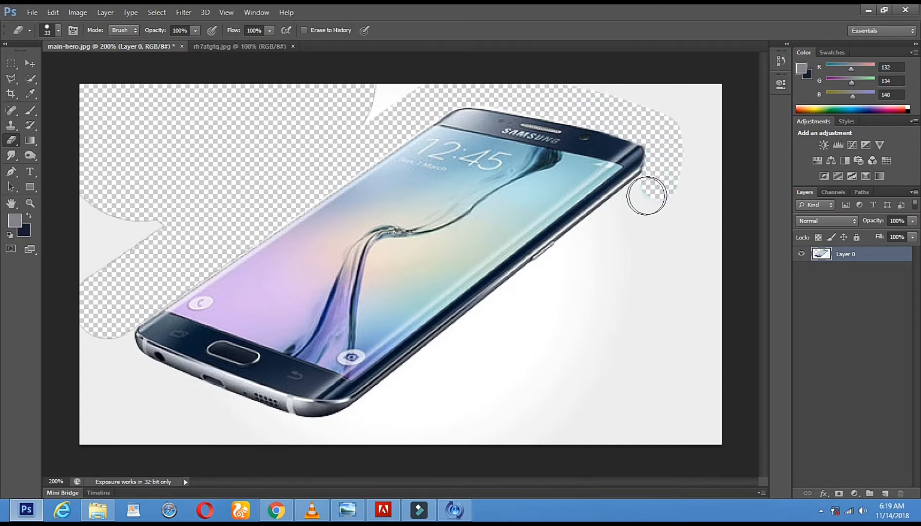
left_click(636, 202, "shift")
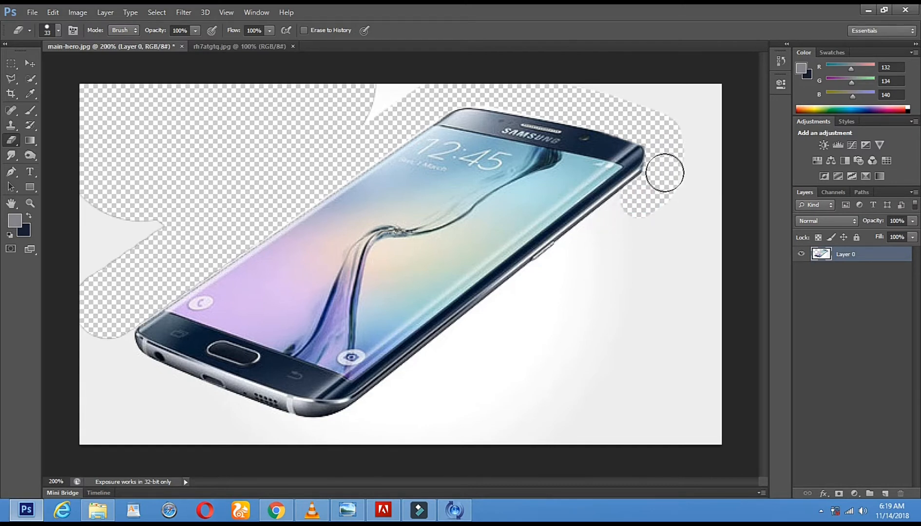
Step: Erase a straight-sided strip of background down the phone's right long edge and around its lower corner to the speaker holes
left_click(576, 251, "shift")
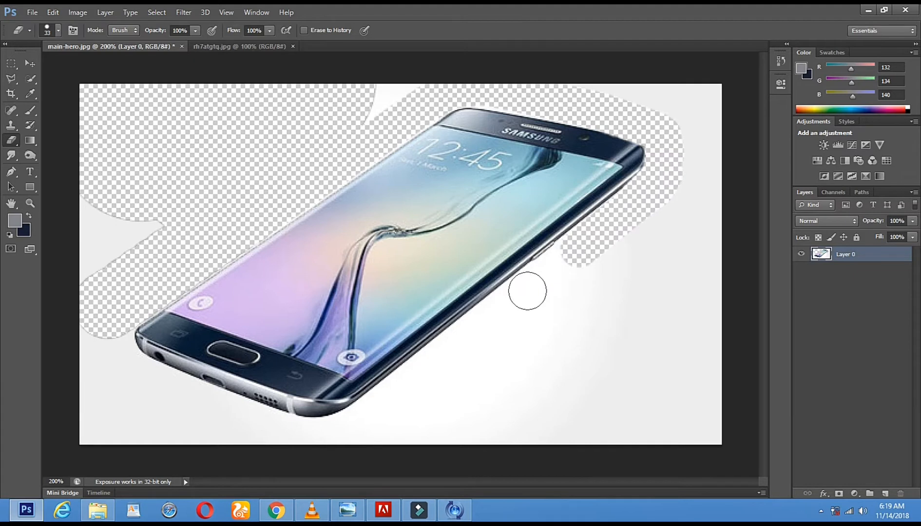
left_click(527, 291, "shift")
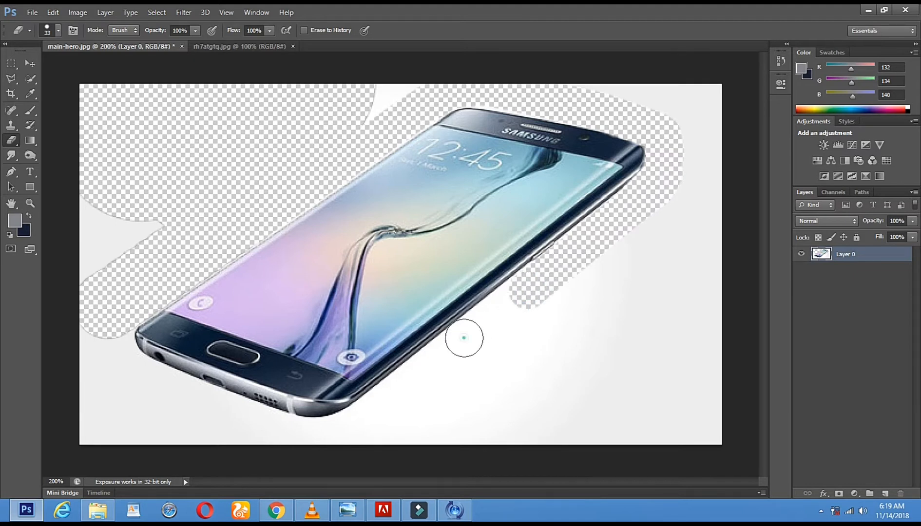
left_click(463, 337, "shift")
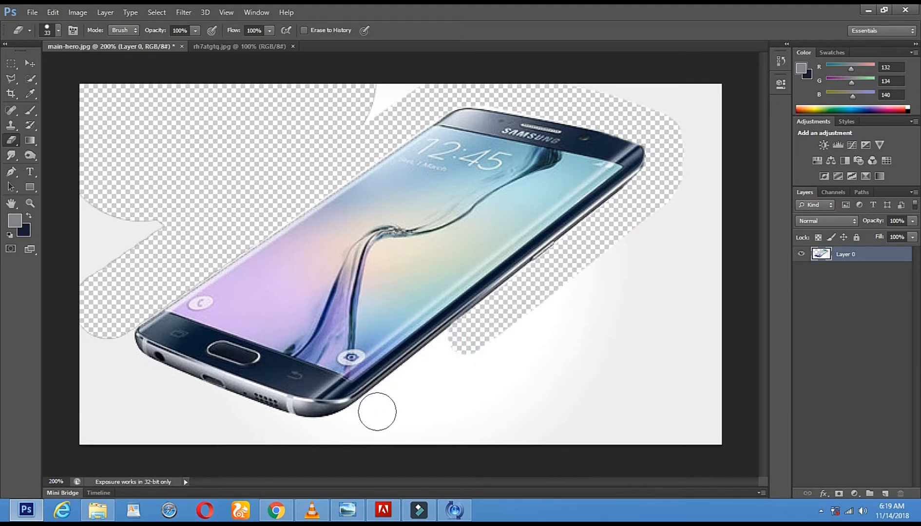
left_click(377, 412, "shift")
left_click(357, 422, "shift")
left_click(329, 436, "shift")
left_click(277, 428, "shift")
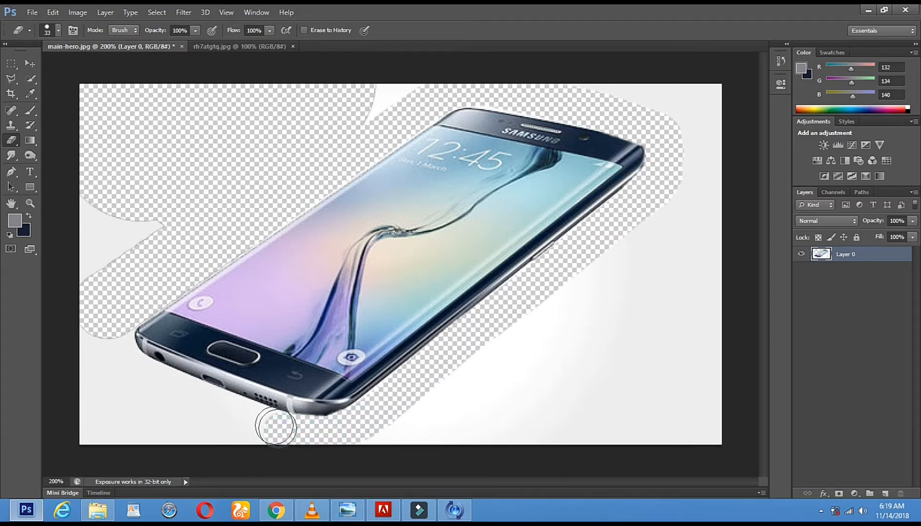
Step: Erase the background along the phone's lower short edge and around its lower left corner with connected straight Eraser strokes
left_click(197, 398, "shift")
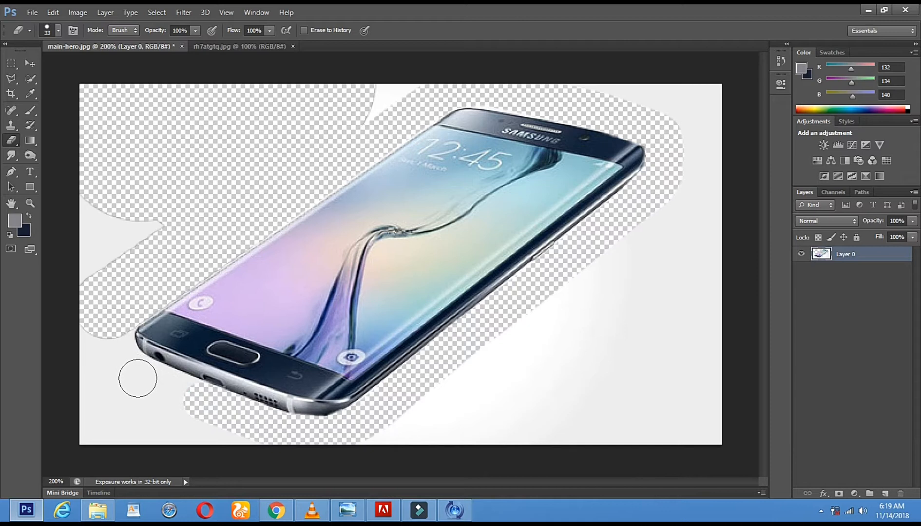
left_click(139, 373, "shift")
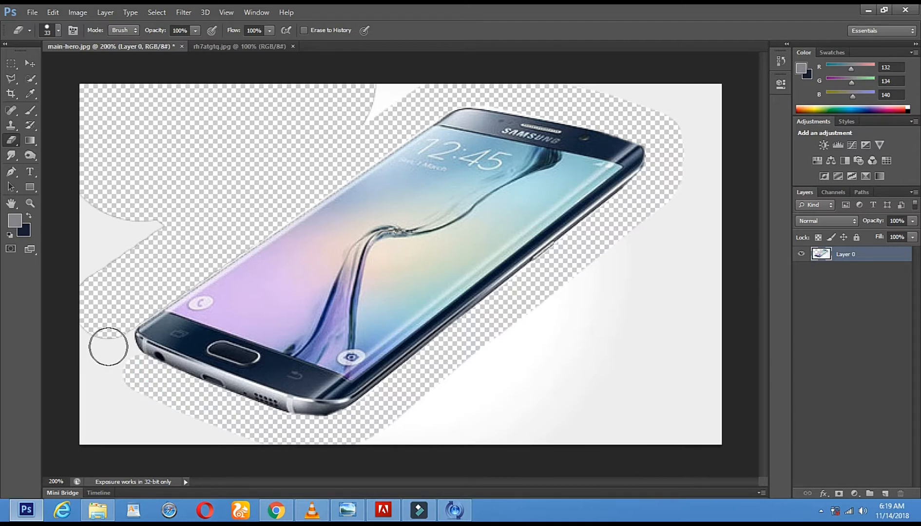
left_click(113, 346, "shift")
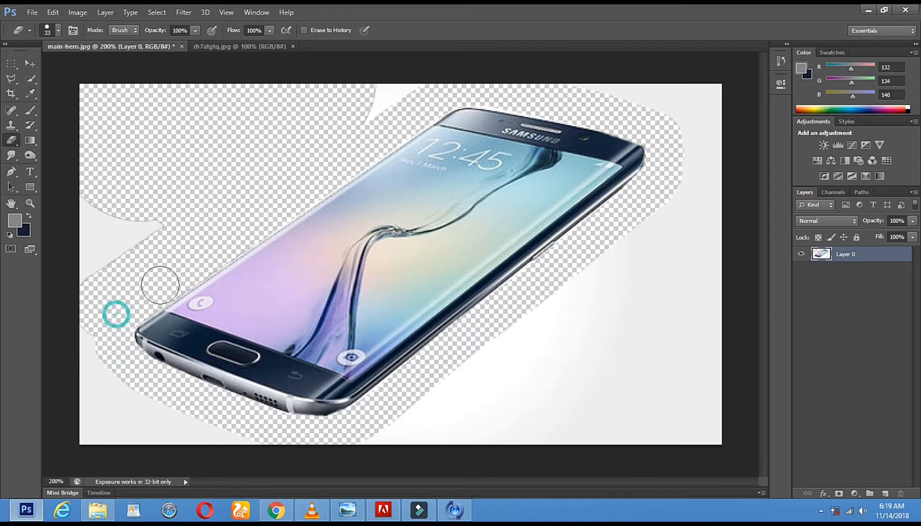
Step: Enlarge the hard Eraser brush to 89 px and erase all the remaining background patches around the phone
right_click(284, 152)
left_click(348, 179)
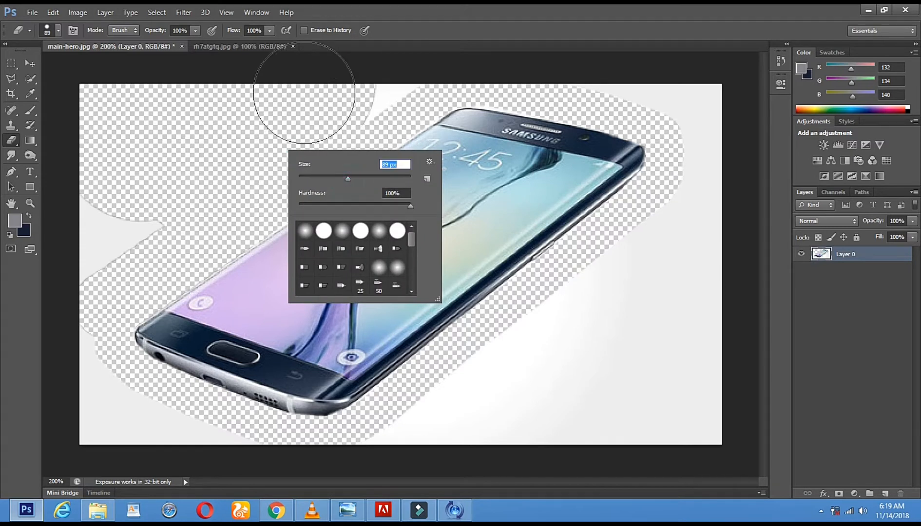
left_click(303, 93)
left_click(378, 72, "shift")
mouse_move(626, 70)
left_mouse_down()
mouse_move(694, 109)
mouse_move(732, 194)
mouse_move(581, 298)
mouse_move(506, 380)
mouse_move(363, 462)
mouse_move(744, 247)
mouse_move(688, 422)
left_mouse_up()
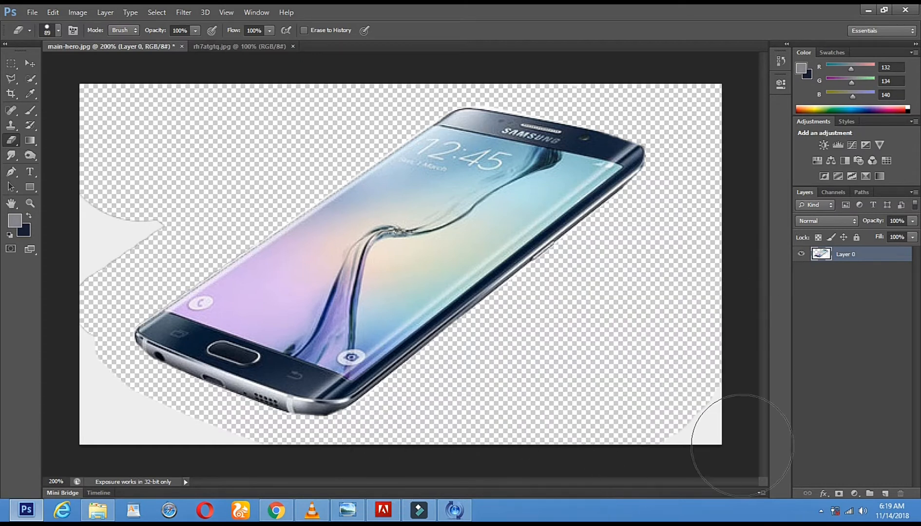
mouse_move(62, 353)
left_mouse_down()
mouse_move(117, 444)
mouse_move(211, 470)
mouse_move(170, 447)
left_mouse_up()
left_click_drag(65, 250, 156, 173)
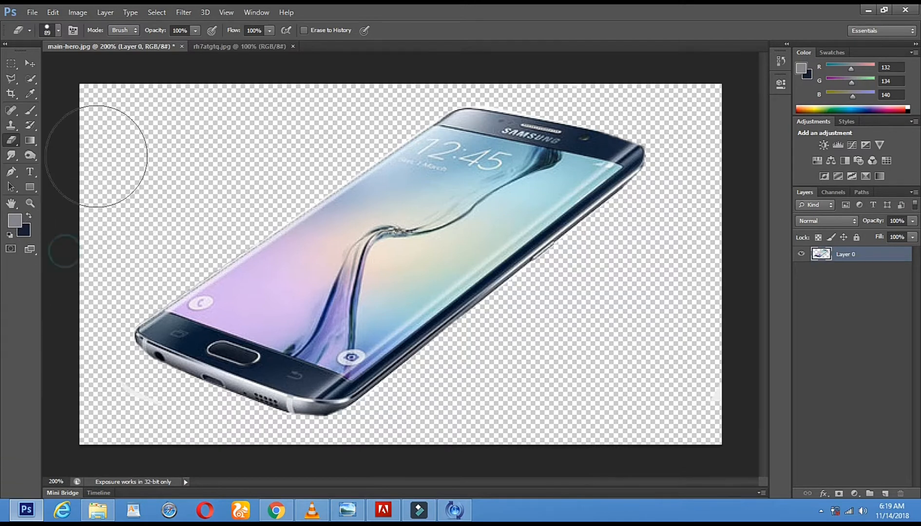
Step: Enlarge the canvas on all sides with the Crop tool to add transparent space around the phone, and apply the crop
left_click(30, 203)
left_click(316, 237, "alt")
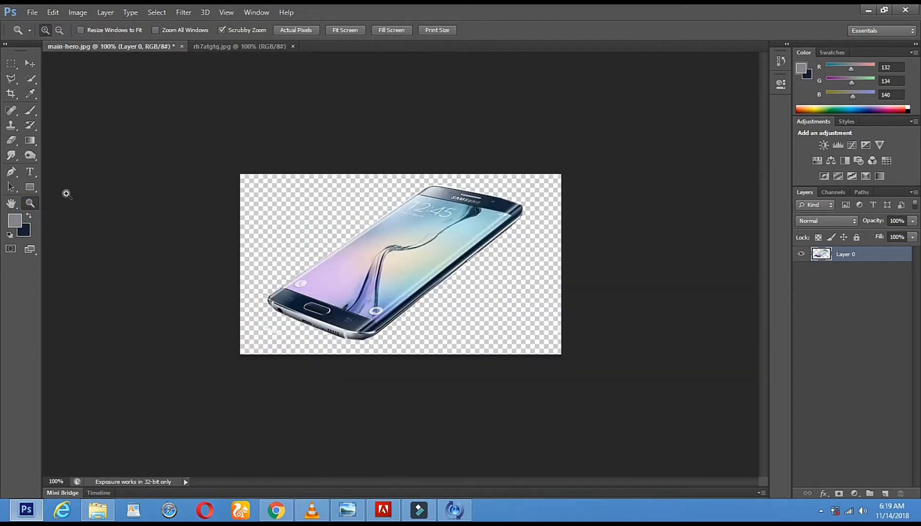
left_click(14, 95)
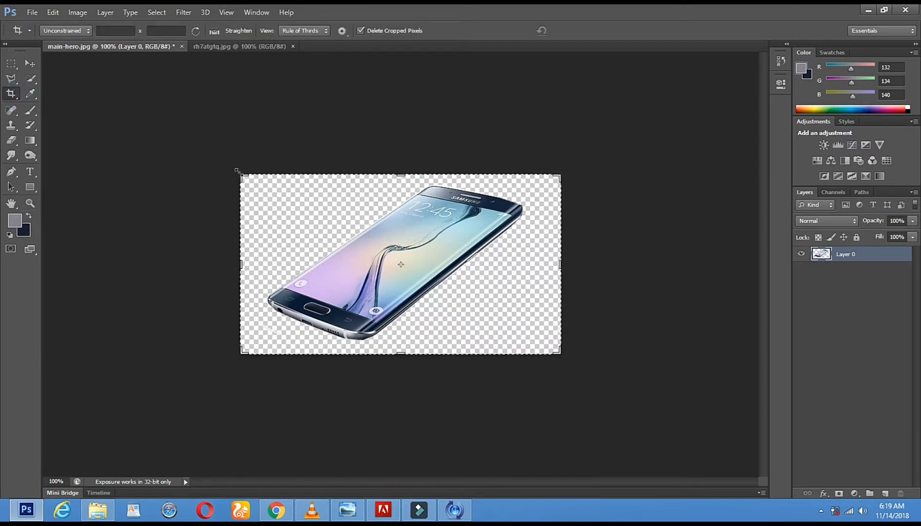
left_click_drag(237, 170, 212, 159)
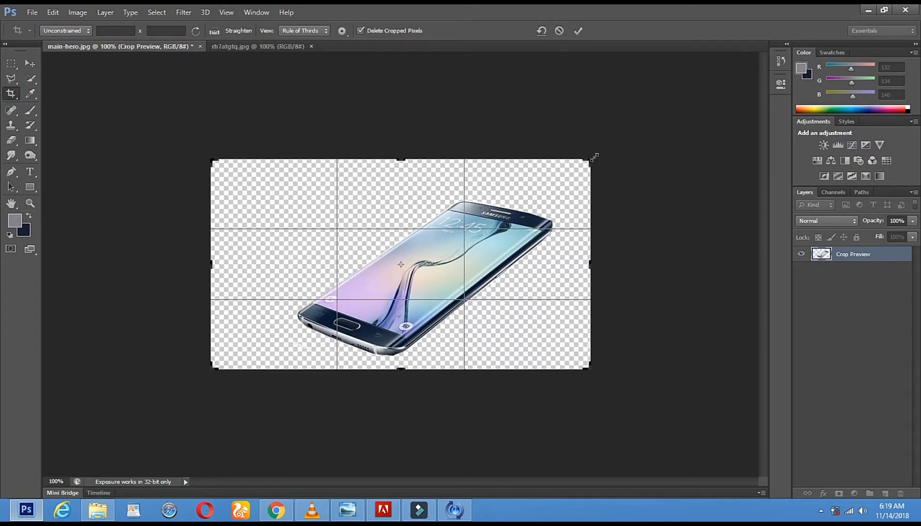
left_click_drag(590, 156, 617, 135)
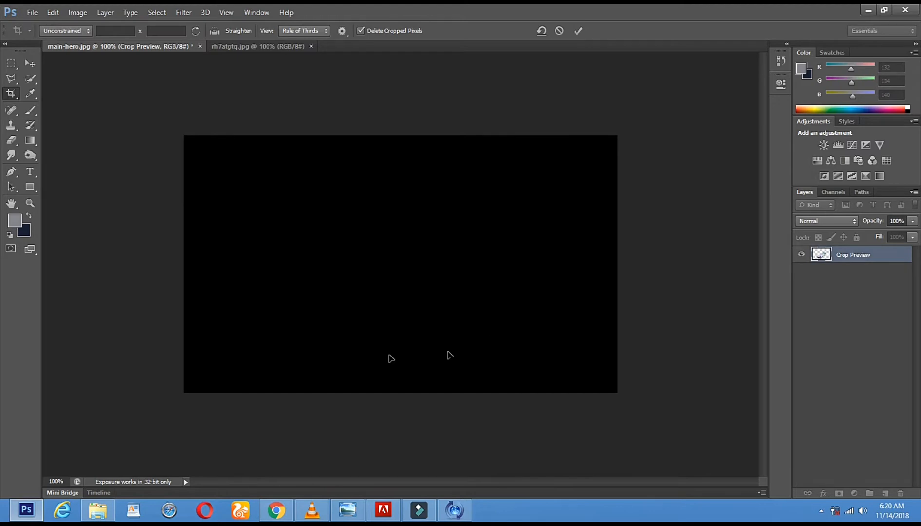
left_click_drag(615, 392, 643, 393)
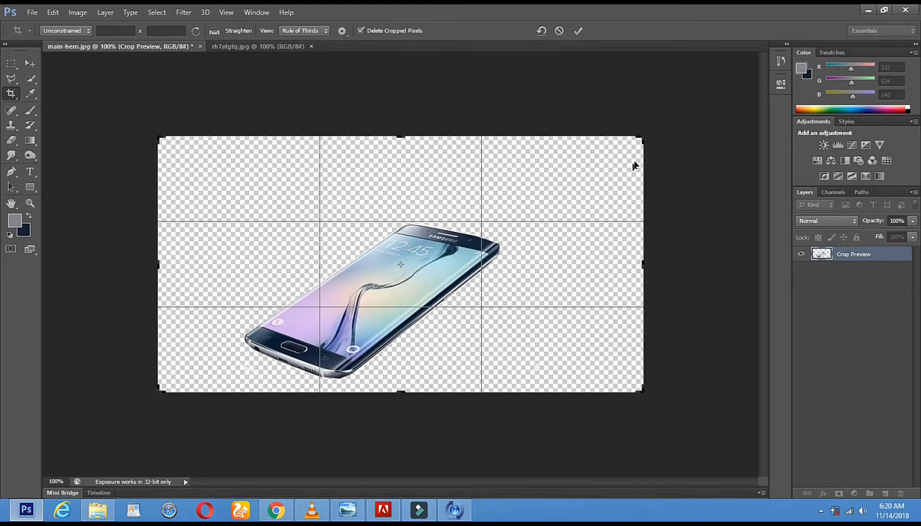
left_click_drag(644, 144, 650, 122)
left_click(29, 63)
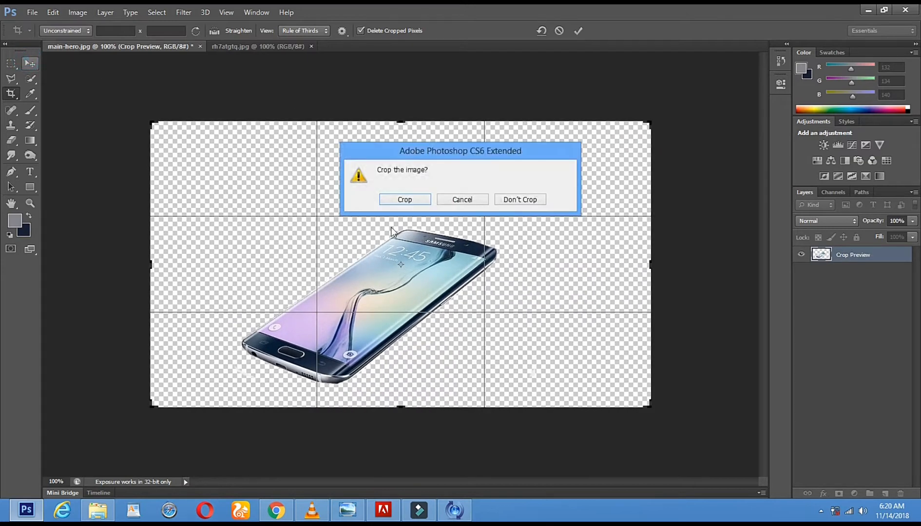
left_click(404, 200)
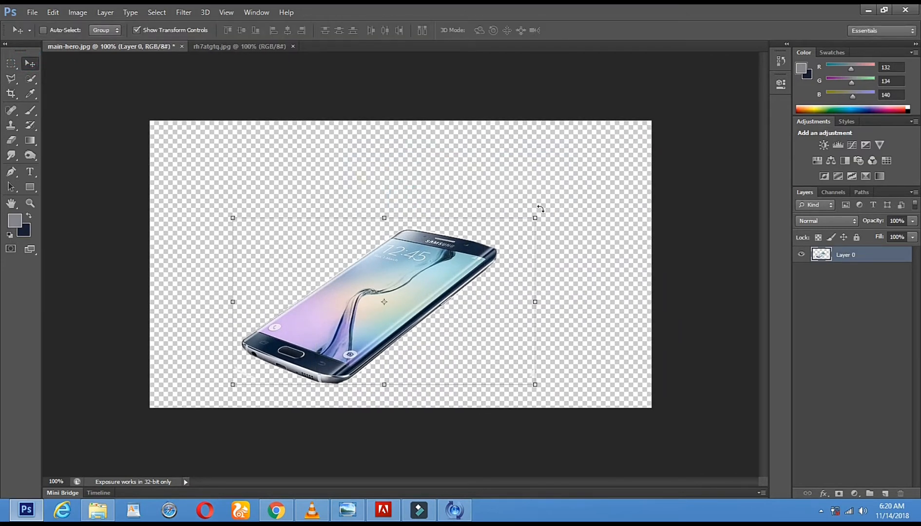
Step: Scale the phone layer to about 111% width and 124% height, shift it slightly down, apply the transformation and hide the transform controls
left_click(138, 31)
left_click(138, 30)
left_click(536, 219)
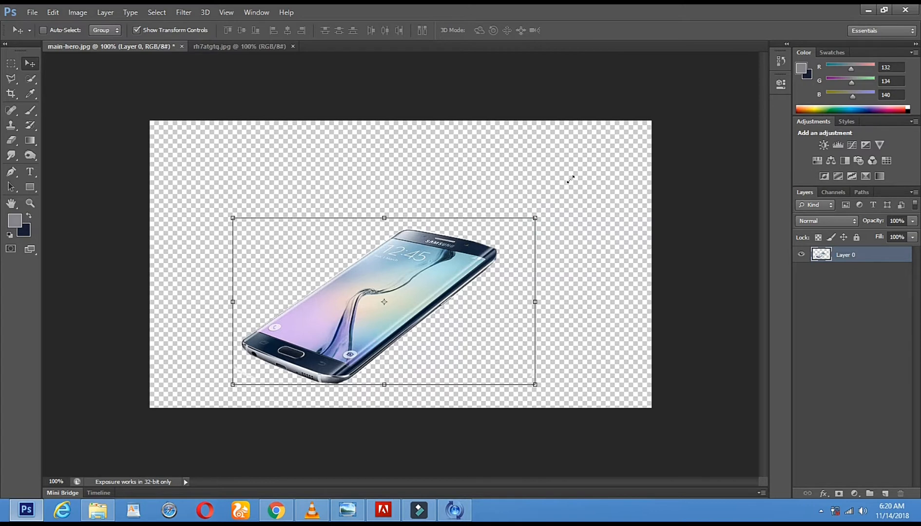
left_click_drag(535, 218, 567, 178)
left_click_drag(425, 235, 417, 250)
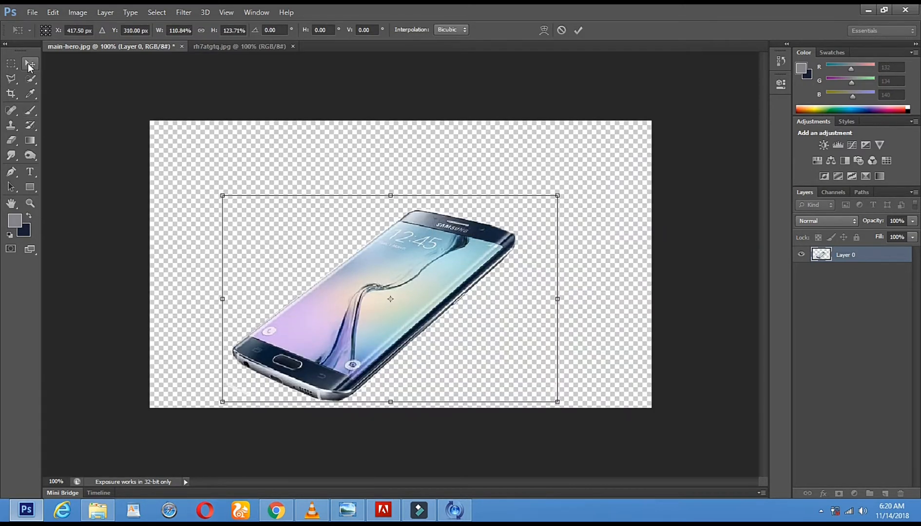
left_click(29, 65)
left_click(408, 200)
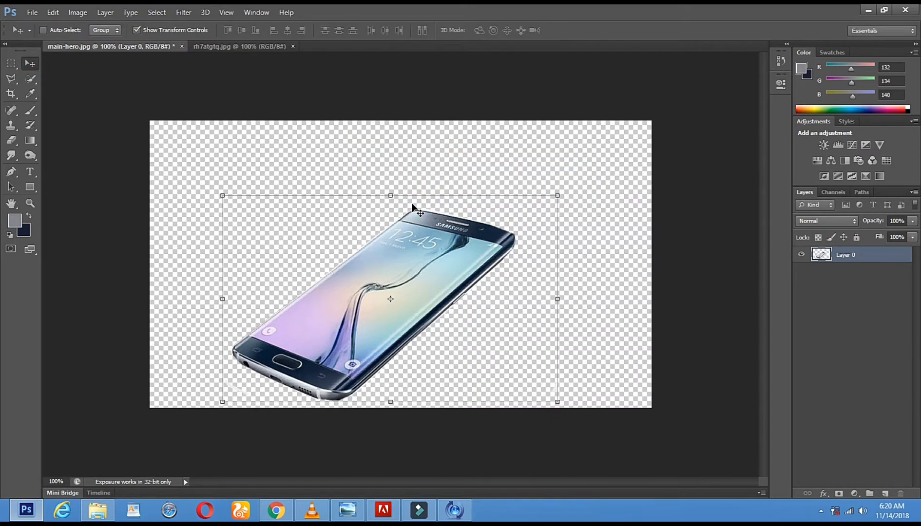
left_click(137, 30)
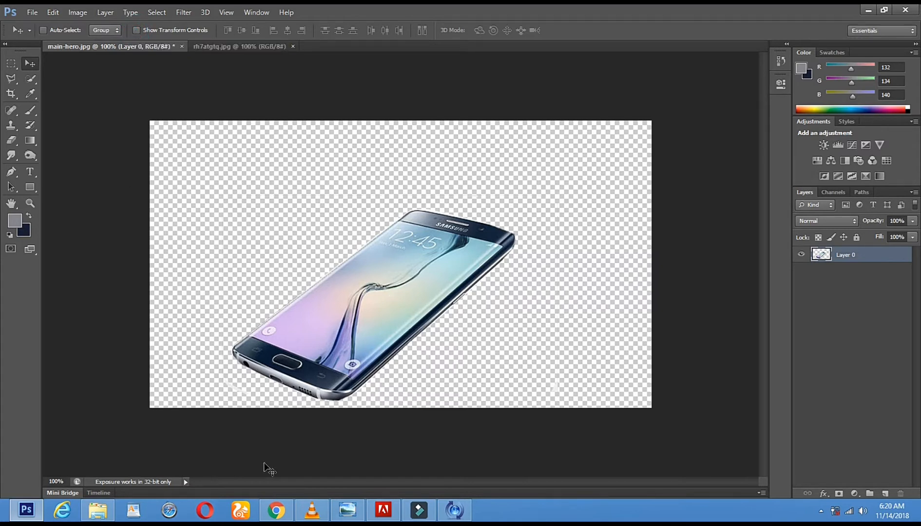
Step: Select the entire Spider-Man image in rh7atgtq.jpg and move it into main-hero.jpg as a layer above the phone
left_click(217, 46)
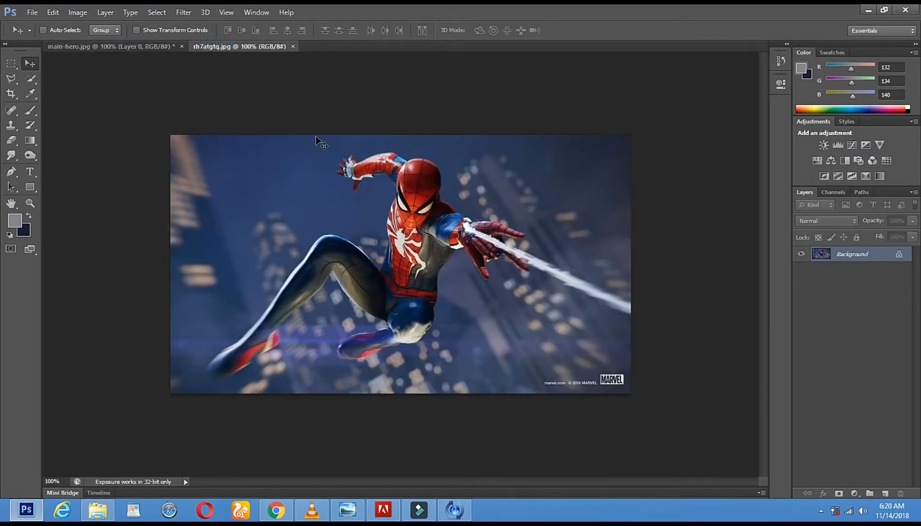
left_click(11, 62)
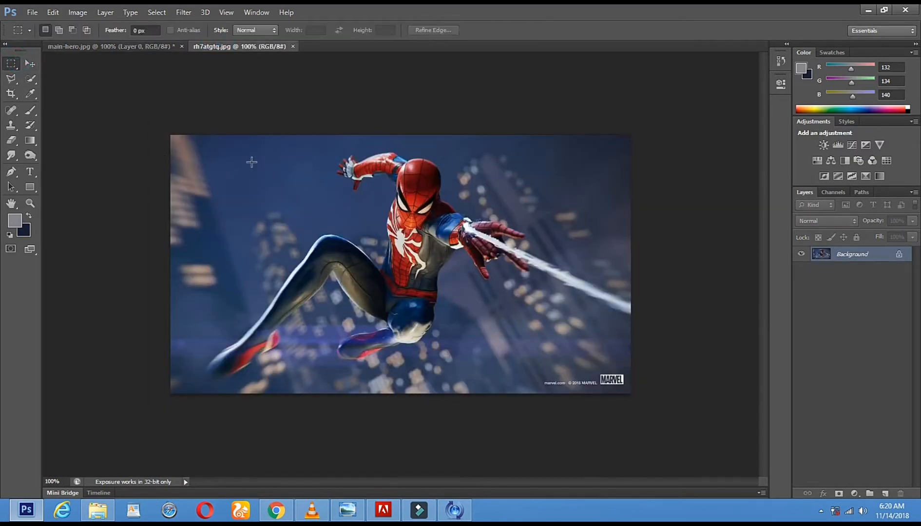
left_click_drag(165, 128, 713, 372)
left_click(293, 141)
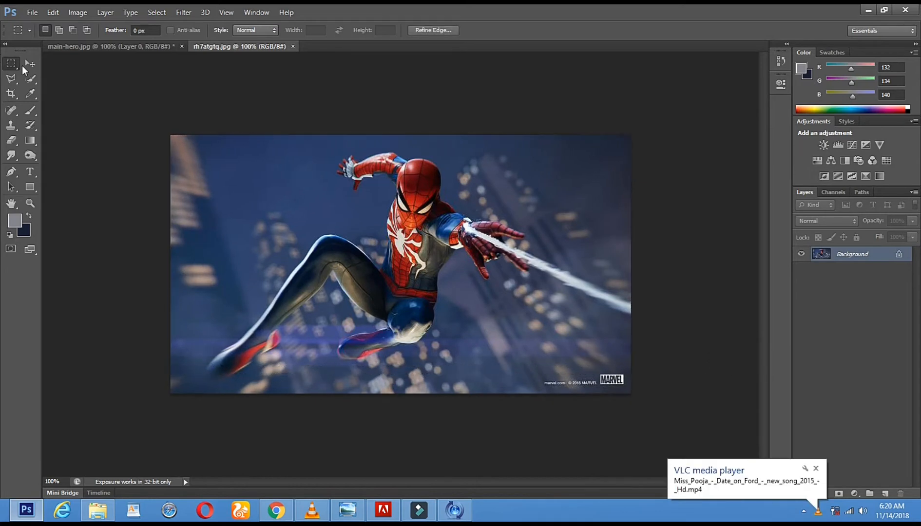
key("ctrl+a")
left_click(26, 65)
left_click_drag(341, 253, 363, 275)
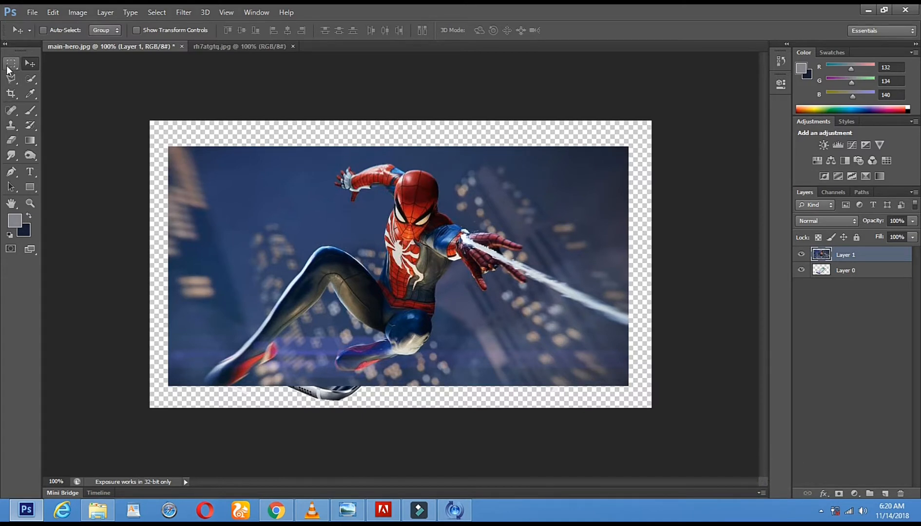
Step: Scale the Spider-Man layer down to about 63% width and 65% height, place it over the phone's screen and apply the transformation
left_click(135, 31)
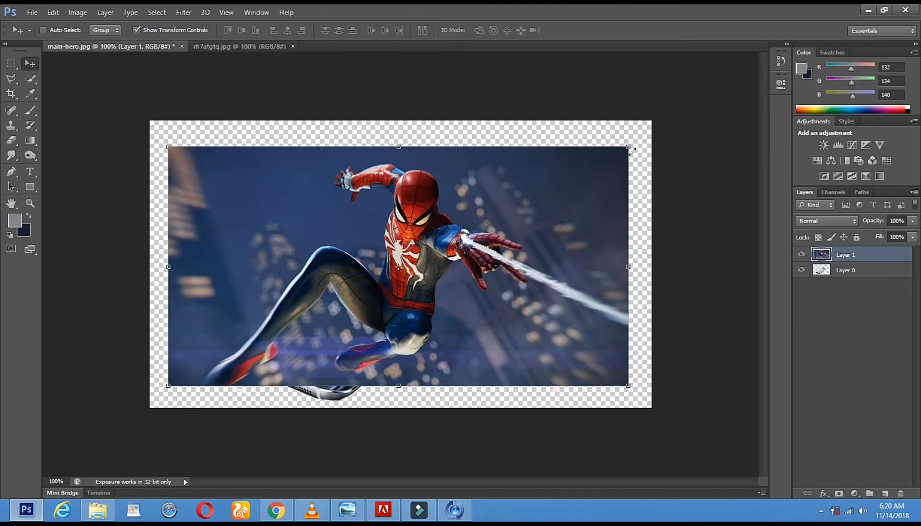
left_click_drag(627, 146, 596, 162)
left_click_drag(534, 193, 460, 232)
left_click_drag(373, 312, 463, 277)
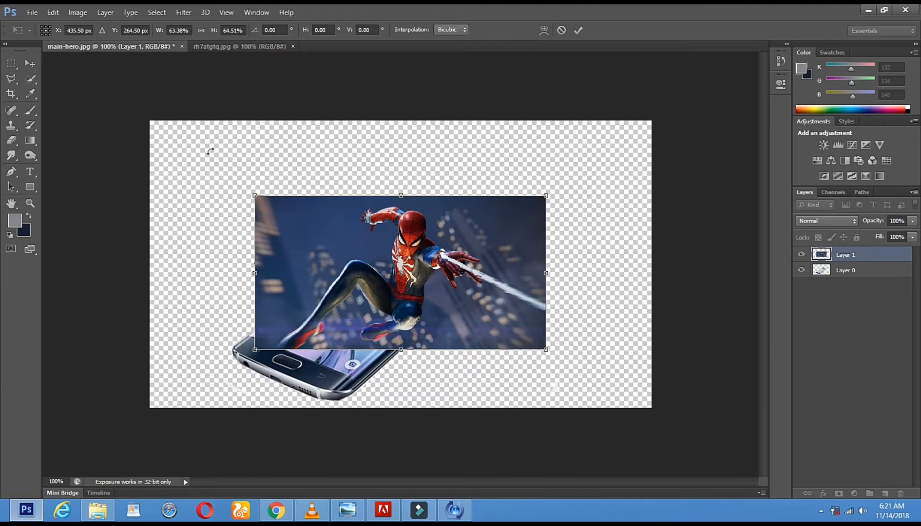
left_click(30, 63)
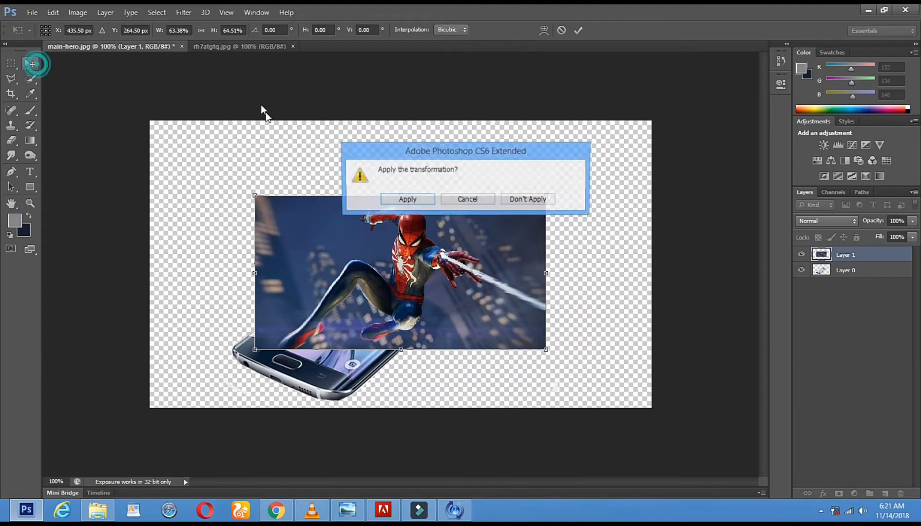
left_click(407, 198)
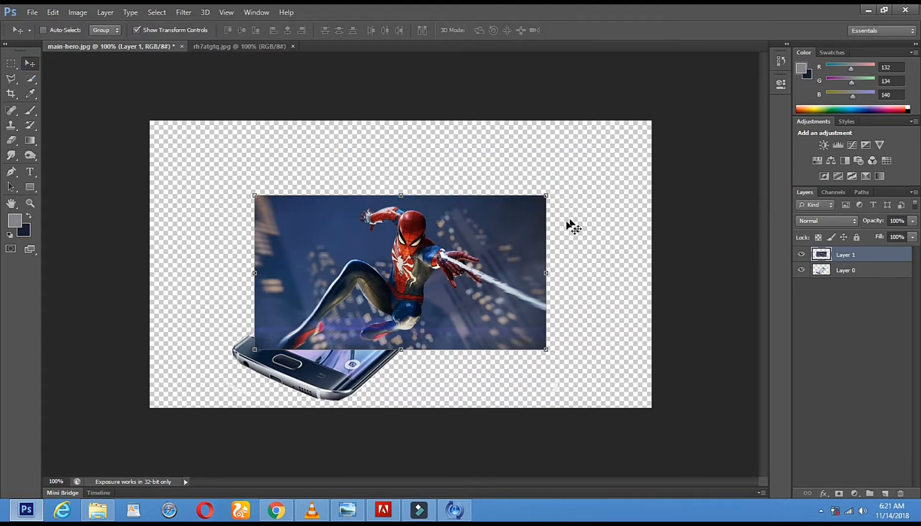
Step: Hide the Spider-Man layer, turn off the transform controls and make the phone's Layer 0 active
left_click(801, 255)
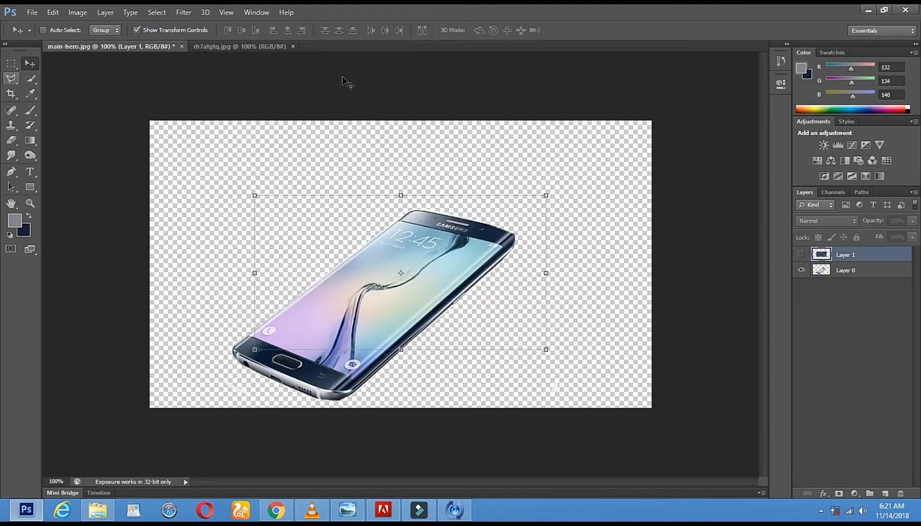
left_click(136, 30)
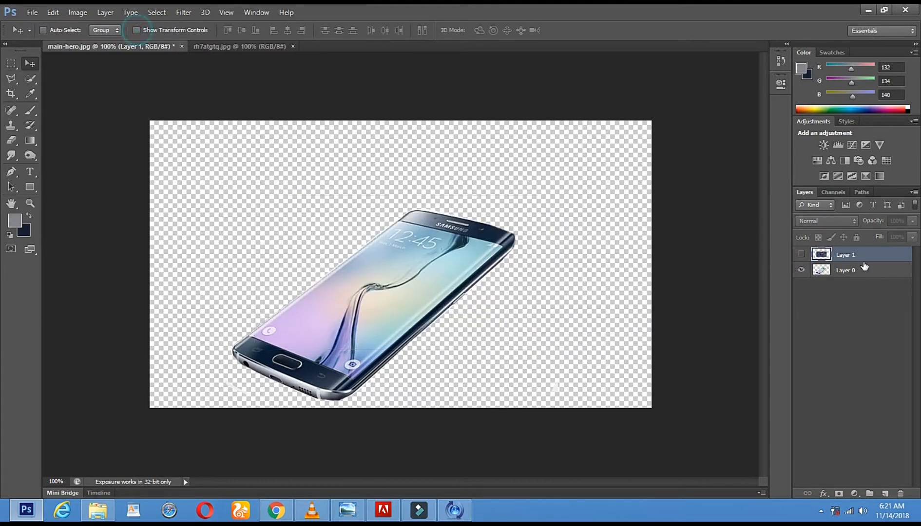
left_click(809, 271)
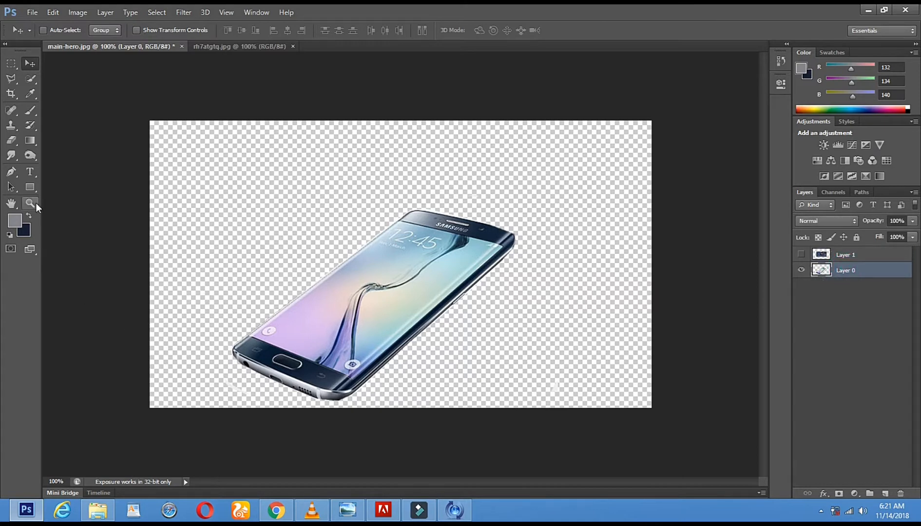
Step: Erase a straight strip just inside the phone screen's left long edge, from above the call icon to the top corner, with a hard 15 px Eraser
left_click(35, 203)
left_click(368, 313)
left_click(345, 295)
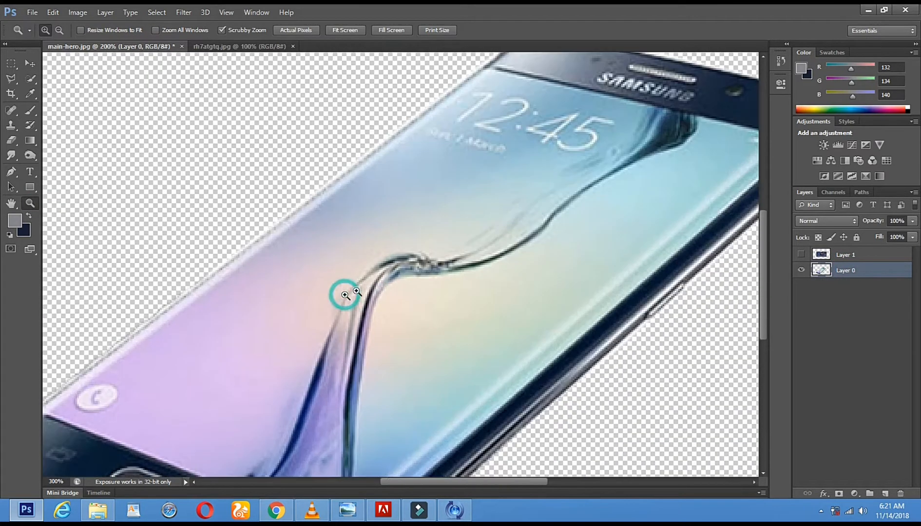
left_click(10, 140)
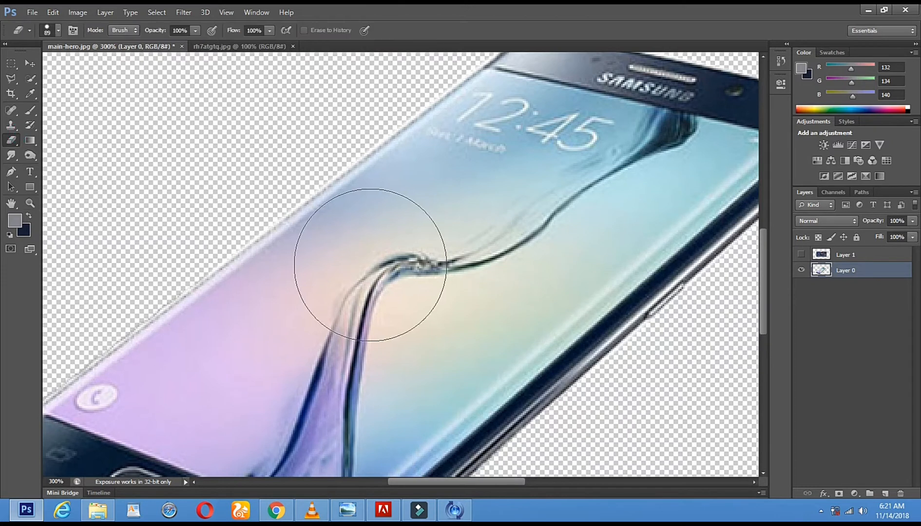
right_click(373, 266)
left_click_drag(387, 289, 394, 292)
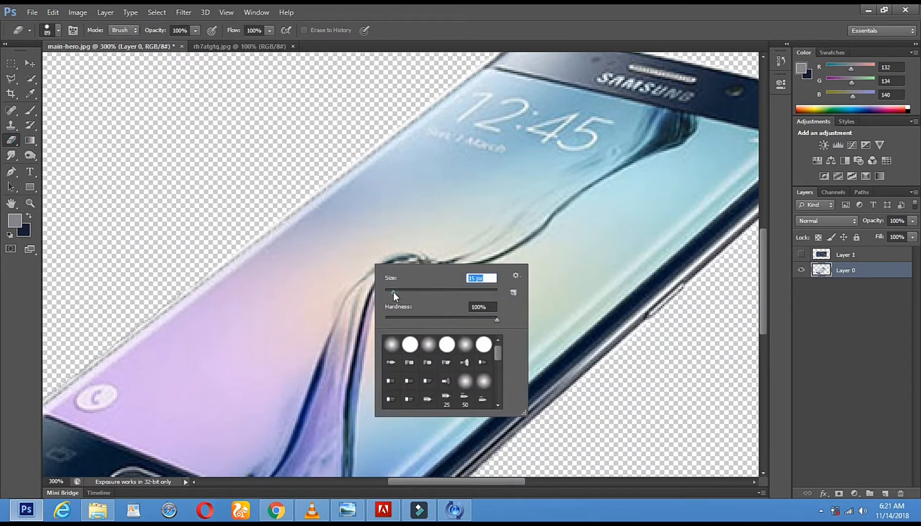
key("Return")
left_click(202, 311)
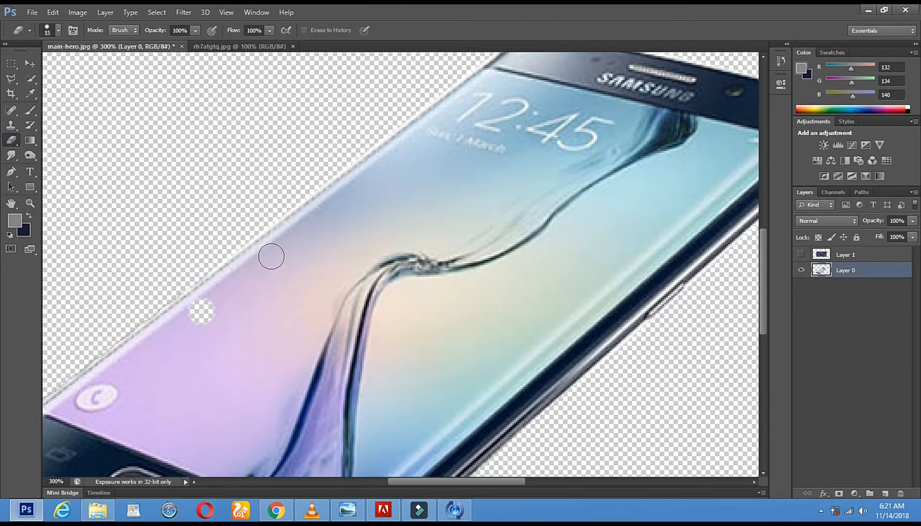
left_click(271, 257, "shift")
left_click(351, 194, "shift")
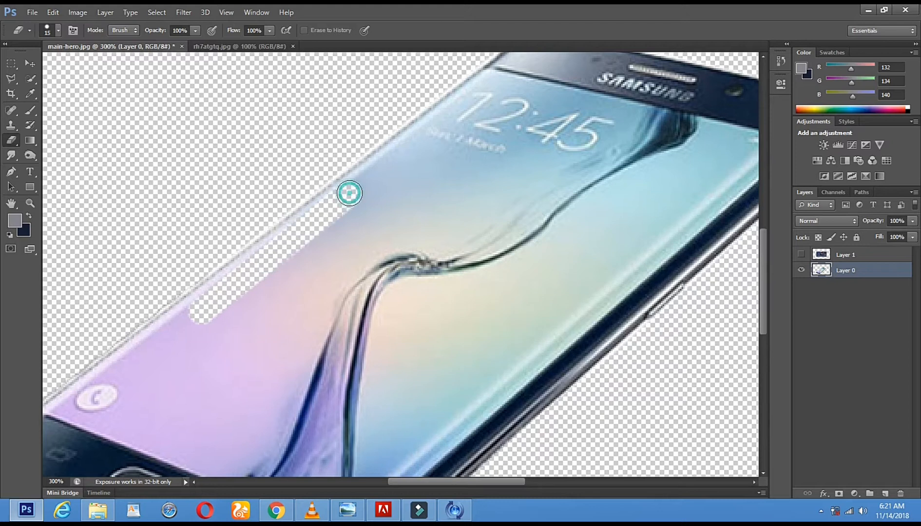
left_click(422, 138, "shift")
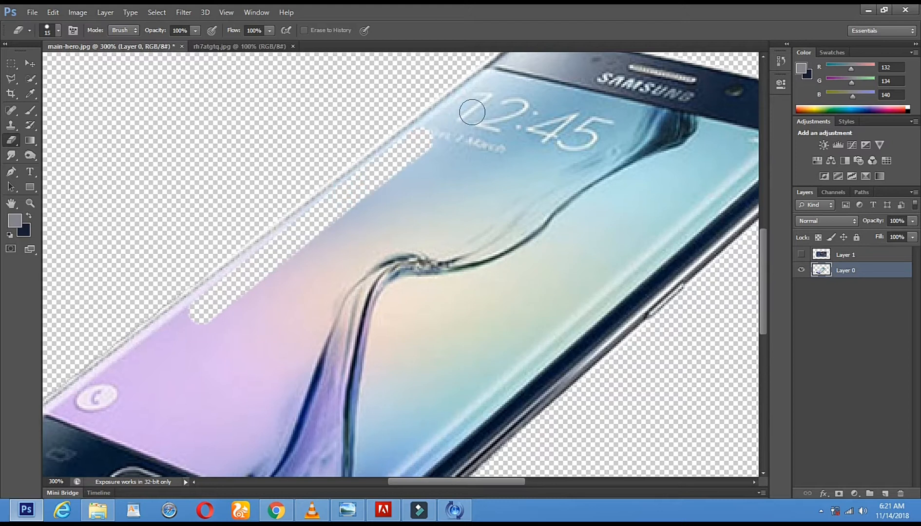
left_click(496, 86, "shift")
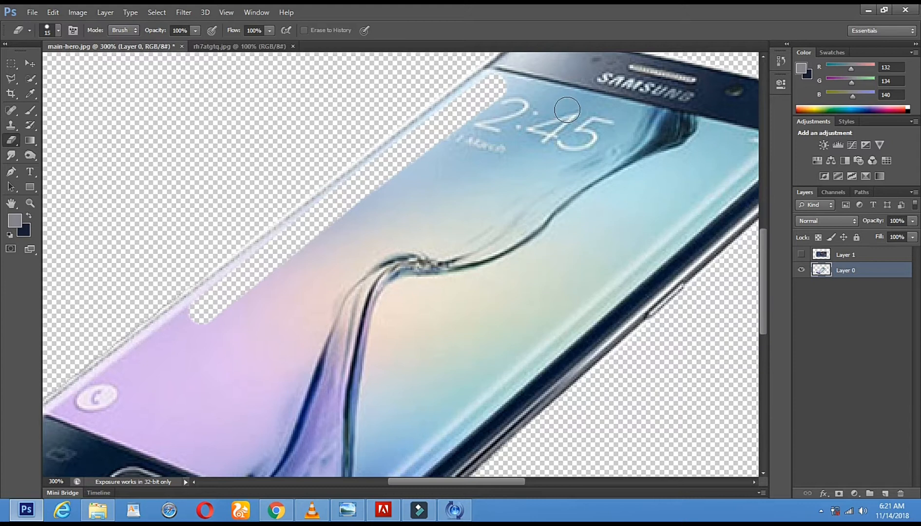
Step: Erase a straight strip along the phone screen's upper short edge, just below the Samsung bezel, ending at the corner beneath the camera
left_click(590, 105, "shift")
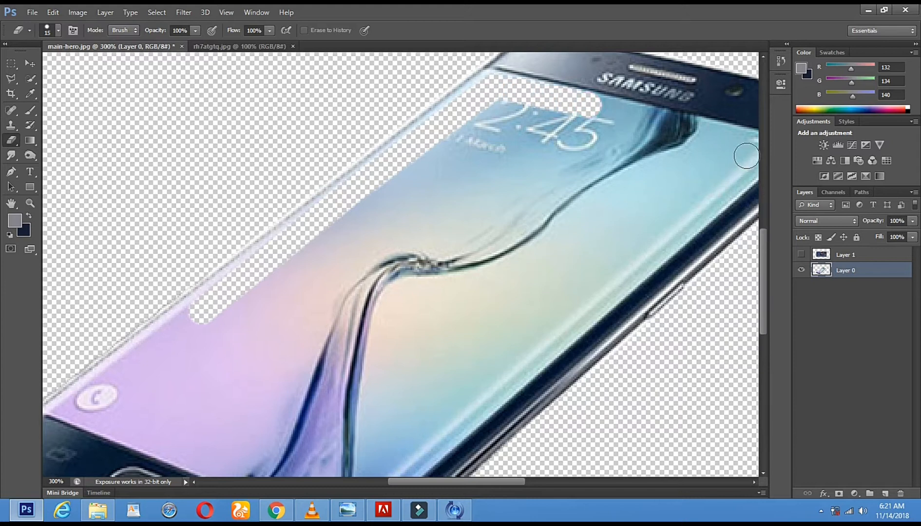
mouse_move(663, 162)
left_mouse_down()
mouse_move(599, 199)
mouse_move(578, 200)
left_mouse_up()
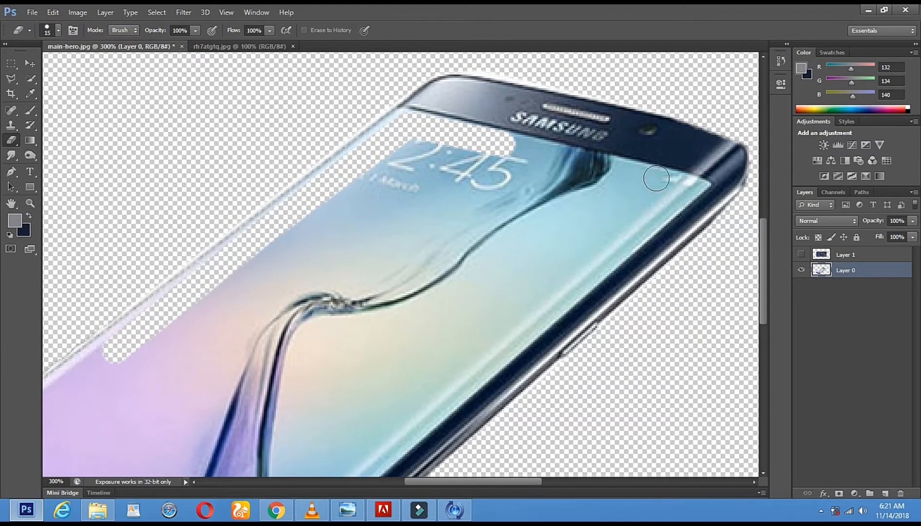
left_click(671, 184, "shift")
left_click_drag(680, 185, 670, 210)
Step: Continue the erased strip just inside the screen's right long edge, from the upper corner down to the corner at the camera icon
left_click_drag(629, 233, 648, 132)
left_click(548, 234, "shift")
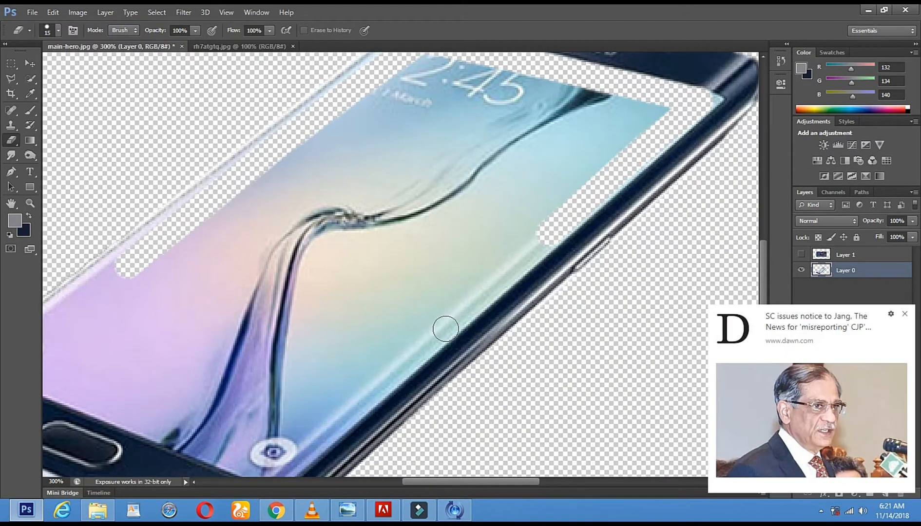
left_click_drag(440, 337, 538, 223)
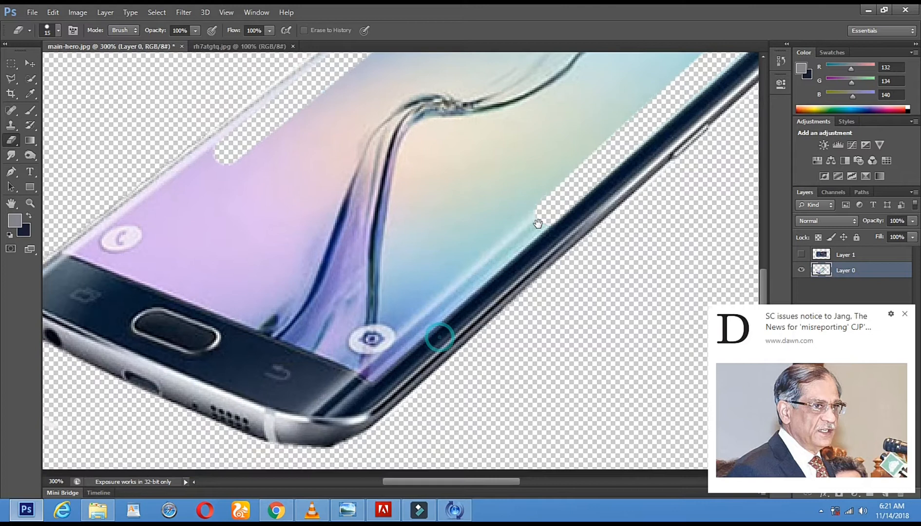
left_click(434, 311, "shift")
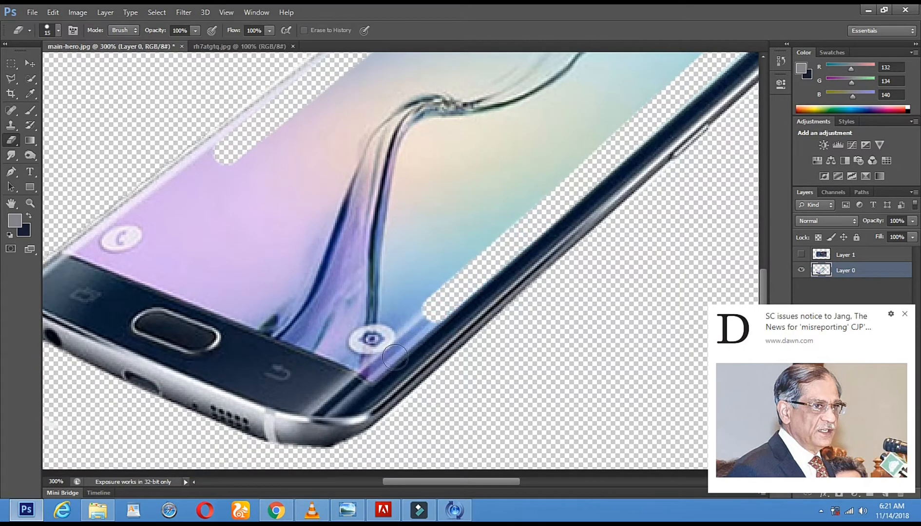
left_click(372, 365, "shift")
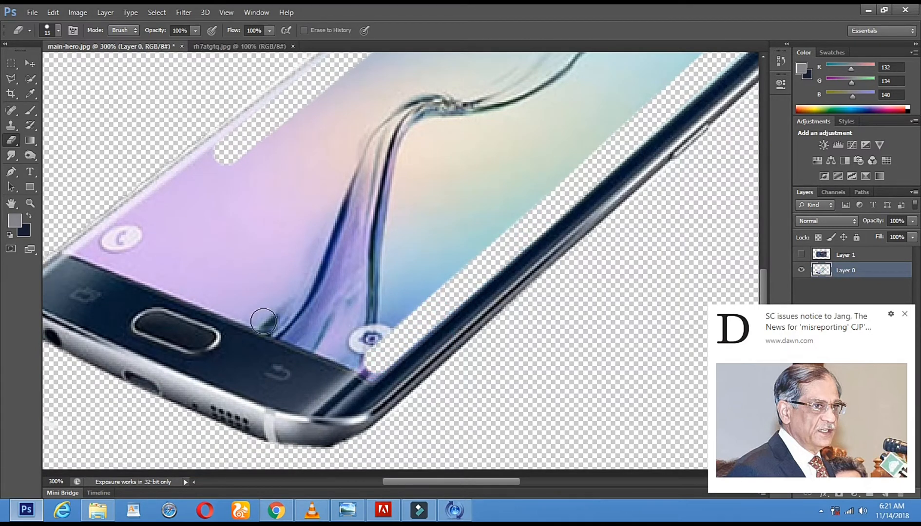
Step: Erase a strip along the screen's lower short edge above the home button and close the outline across the call icon
left_click(258, 317, "shift")
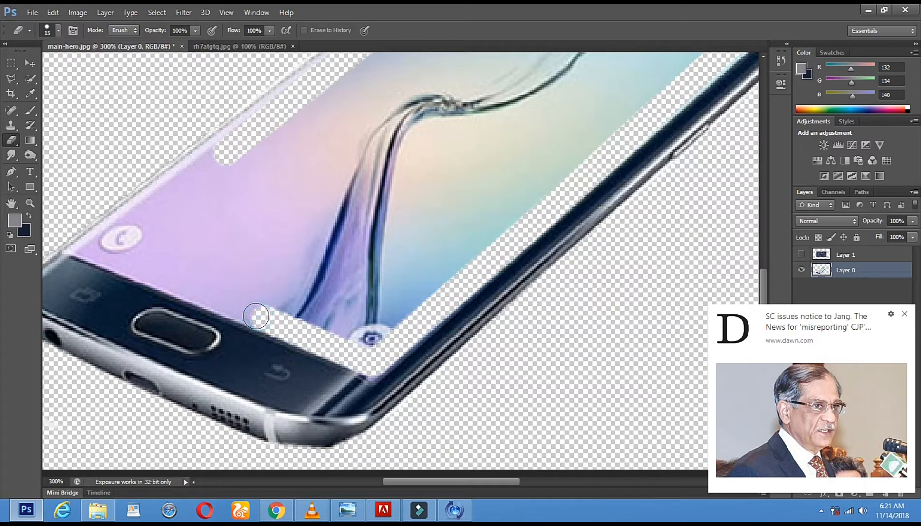
left_click(89, 249, "shift")
left_click_drag(197, 262, 223, 298)
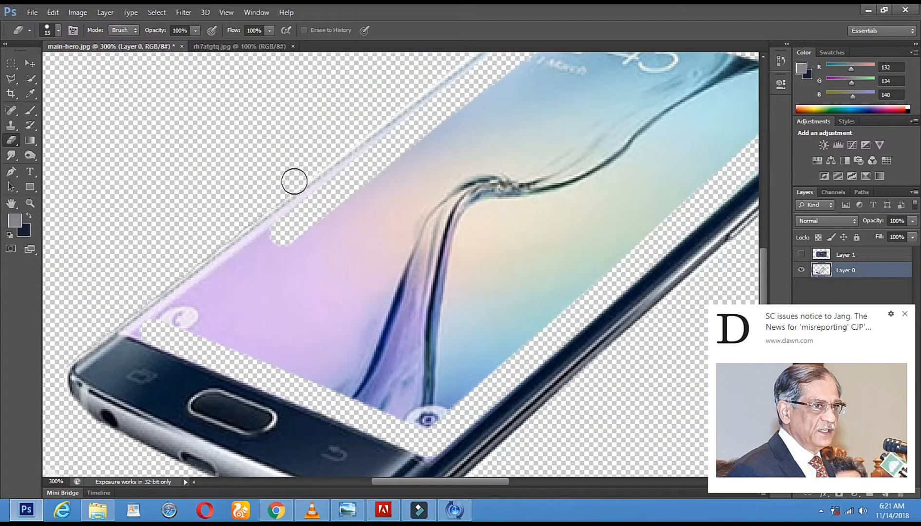
left_click(306, 215, "shift")
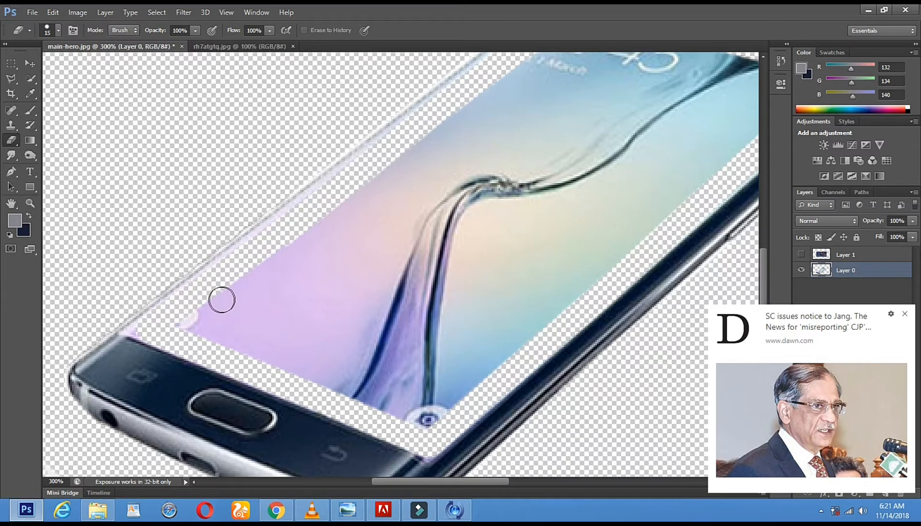
Step: Erase the remaining wallpaper inside the screen outline, enlarging the Eraser to 31 px for the broad strokes
mouse_move(424, 428)
left_mouse_down()
mouse_move(197, 326)
mouse_move(219, 301)
mouse_move(317, 330)
left_mouse_up()
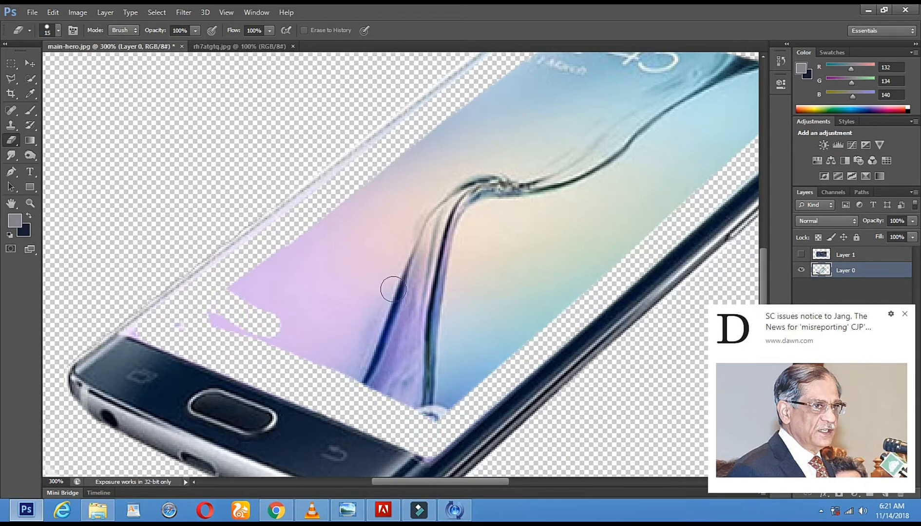
right_click(392, 289)
left_click(424, 316)
mouse_move(225, 320)
left_mouse_down()
mouse_move(237, 304)
mouse_move(184, 322)
mouse_move(240, 300)
mouse_move(434, 165)
left_mouse_up()
mouse_move(263, 349)
left_mouse_down()
mouse_move(345, 270)
mouse_move(492, 165)
left_mouse_up()
mouse_move(311, 356)
left_mouse_down()
mouse_move(294, 385)
mouse_move(302, 358)
mouse_move(485, 231)
mouse_move(553, 163)
left_mouse_up()
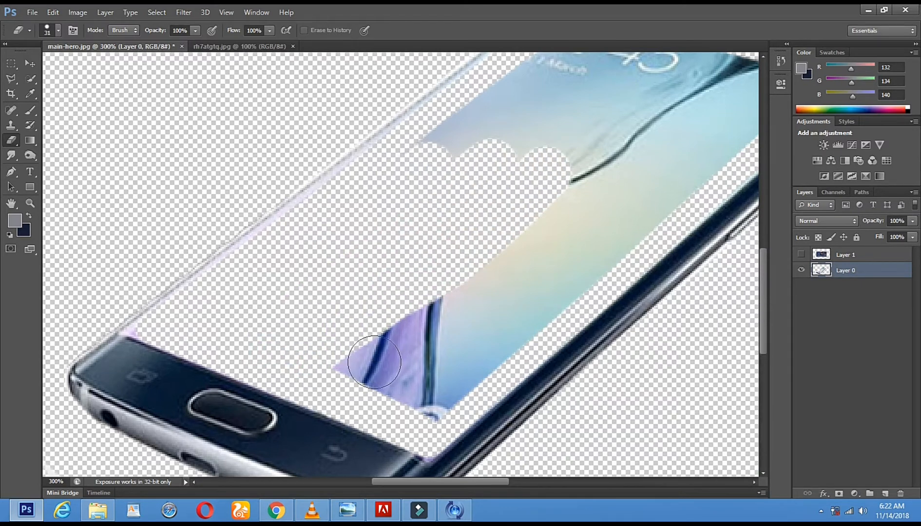
mouse_move(348, 365)
left_mouse_down()
mouse_move(415, 337)
mouse_move(489, 247)
mouse_move(577, 164)
left_mouse_up()
left_click_drag(405, 380, 629, 169)
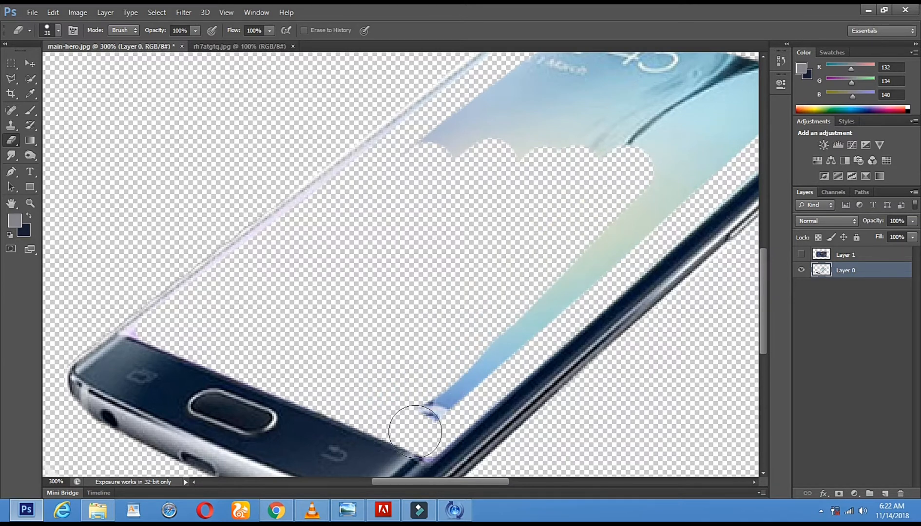
left_click_drag(429, 405, 541, 298)
mouse_move(577, 267)
left_mouse_down()
mouse_move(650, 207)
mouse_move(637, 209)
mouse_move(626, 229)
mouse_move(603, 203)
mouse_move(471, 344)
left_mouse_up()
mouse_move(667, 217)
left_mouse_down()
mouse_move(581, 222)
mouse_move(462, 181)
left_mouse_up()
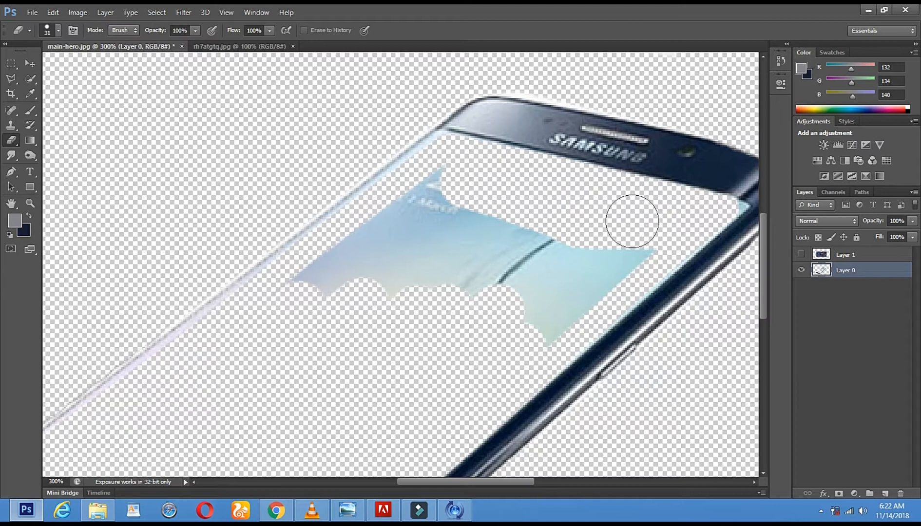
mouse_move(638, 232)
left_mouse_down()
mouse_move(552, 330)
mouse_move(555, 248)
mouse_move(460, 302)
mouse_move(520, 229)
mouse_move(361, 282)
mouse_move(436, 231)
mouse_move(440, 187)
left_mouse_up()
mouse_move(372, 238)
left_mouse_down()
mouse_move(317, 275)
mouse_move(306, 297)
left_mouse_up()
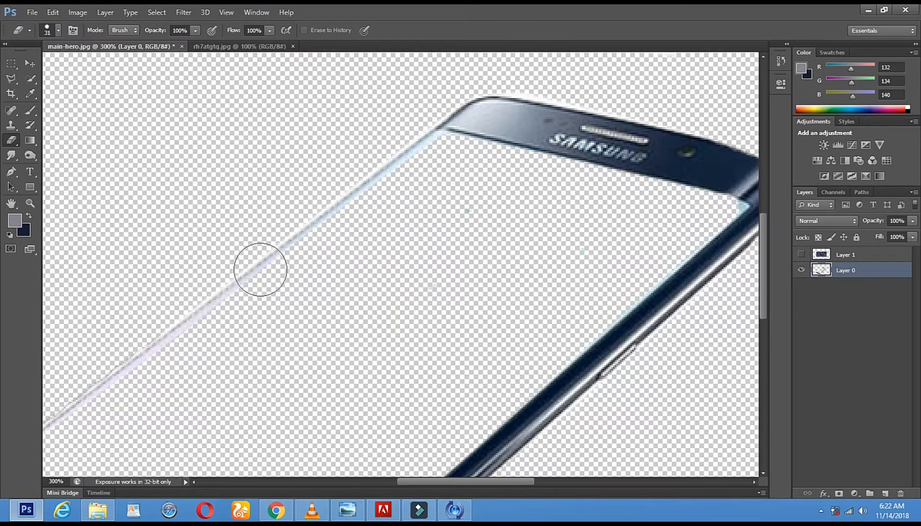
Step: Trim the leftover purple fringe inside the screen's left long edge with the 31 px Eraser
left_click(29, 203)
key("ctrl+minus")
key("ctrl+minus")
key("ctrl+minus")
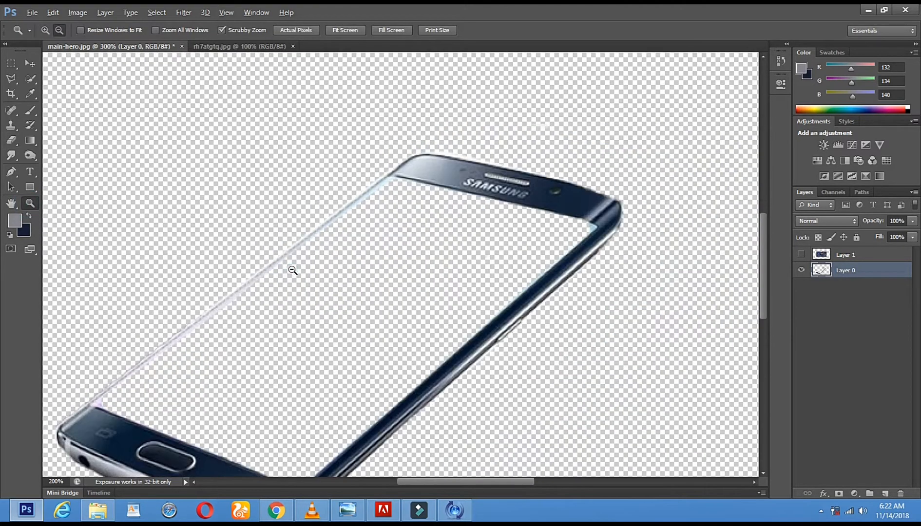
key("ctrl+plus")
key("ctrl+plus")
key("ctrl+plus")
key("ctrl+plus")
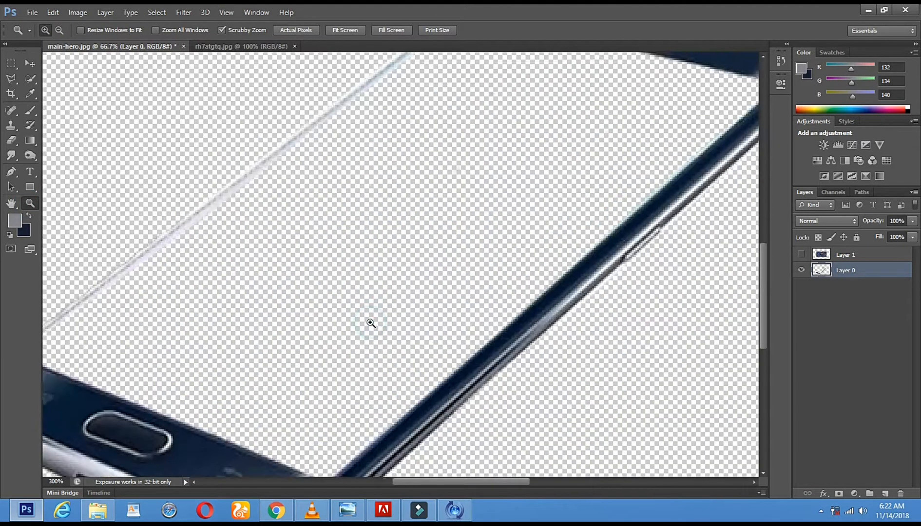
left_click(228, 250, "alt")
left_click_drag(226, 248, 355, 250)
left_click(12, 141)
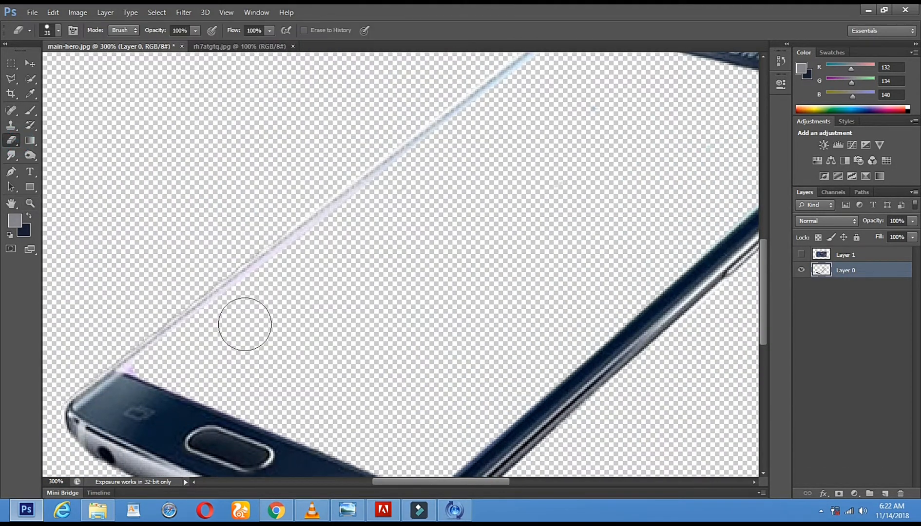
left_click(224, 324)
left_click(289, 271)
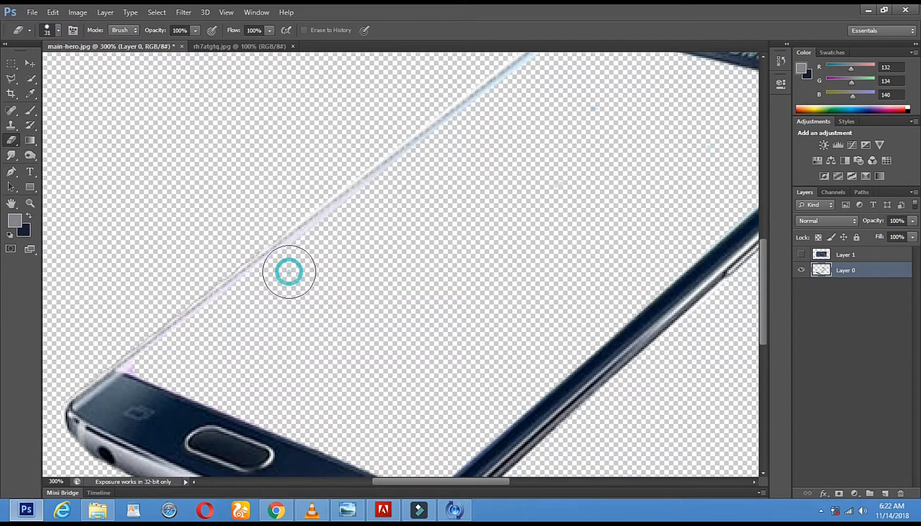
left_click(368, 214)
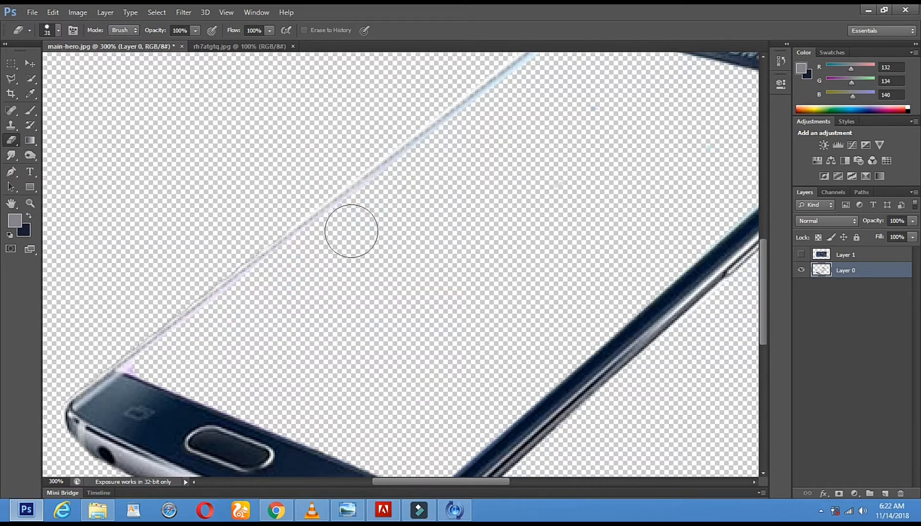
Step: Reduce the Eraser to 5 px and erase the purple remnant in the screen's lower-left corner
right_click(228, 333)
left_click(253, 361)
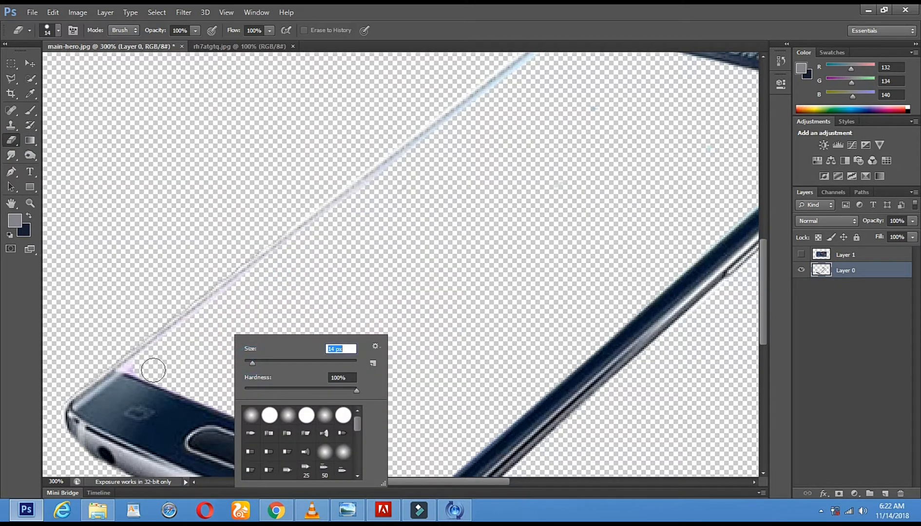
left_click(246, 361)
left_click(246, 363)
left_click_drag(135, 374, 129, 367)
left_click(123, 368)
left_click(139, 371)
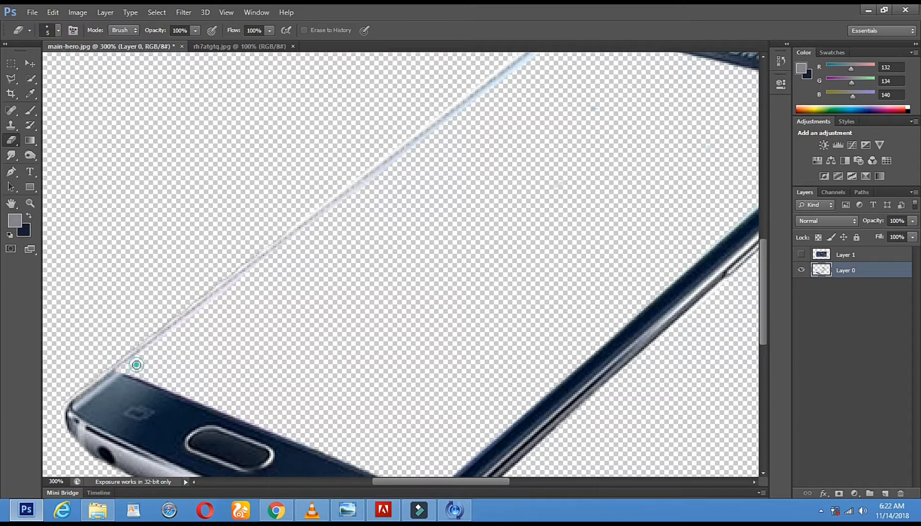
Step: Make the Spider-Man layer visible again and move the phone's Layer 0 above Layer 1
key("z")
left_click(345, 242, "alt")
left_click(347, 242, "alt")
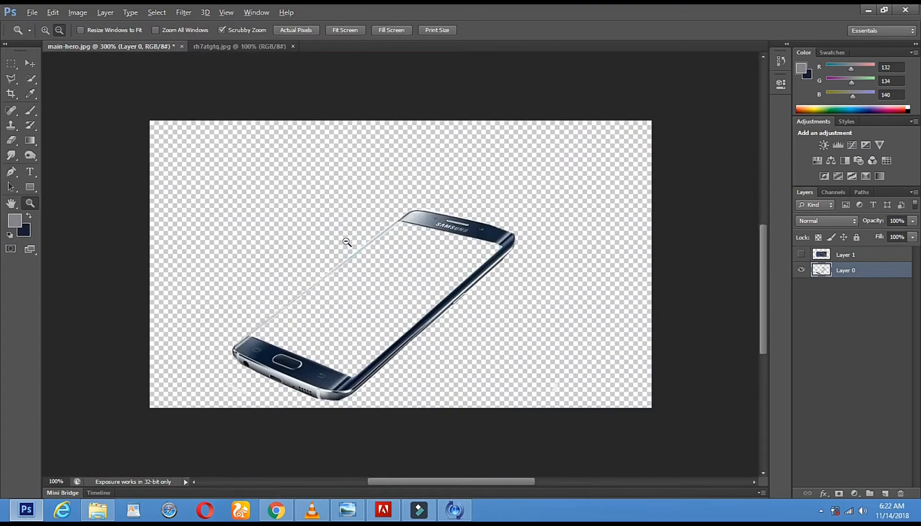
left_click(419, 257)
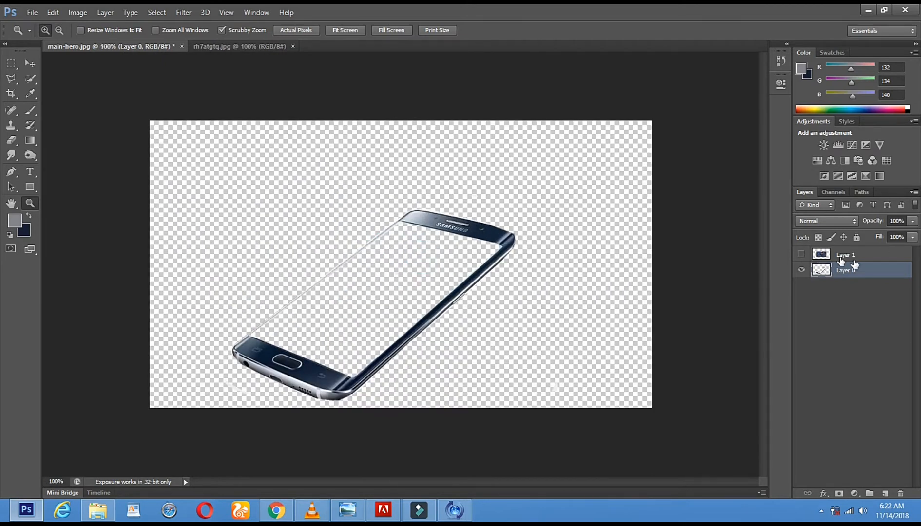
left_click(800, 255)
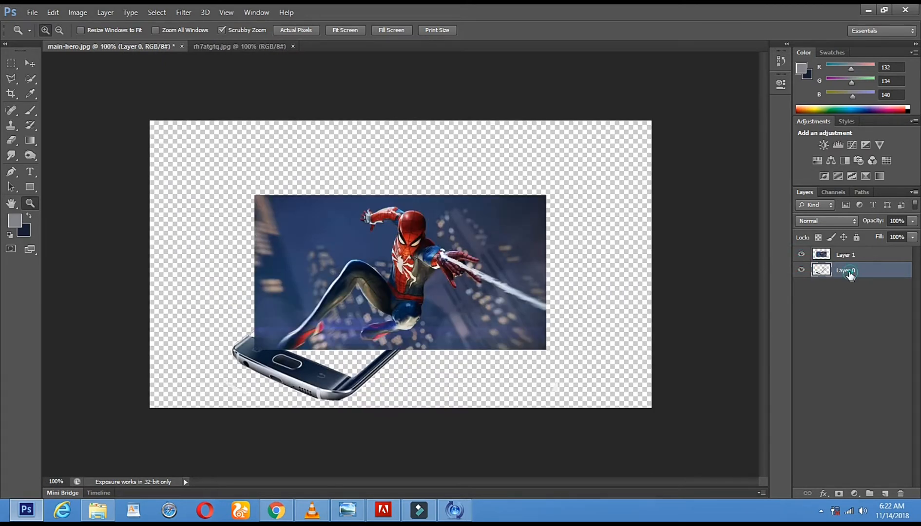
left_click_drag(846, 259, 820, 262)
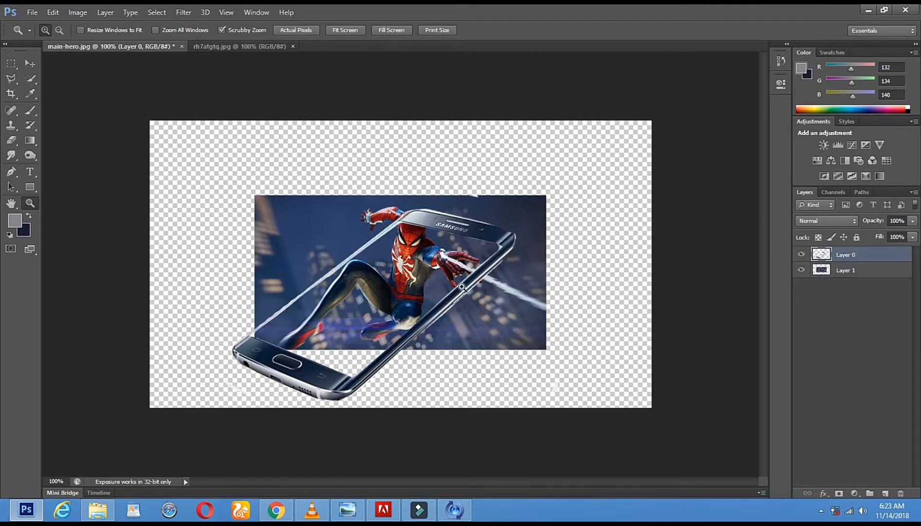
Step: Move the phone layer up and slightly left so its empty screen frames Spider-Man's head and body
mouse_move(444, 290)
left_mouse_down()
mouse_move(404, 291)
mouse_move(445, 290)
left_mouse_up()
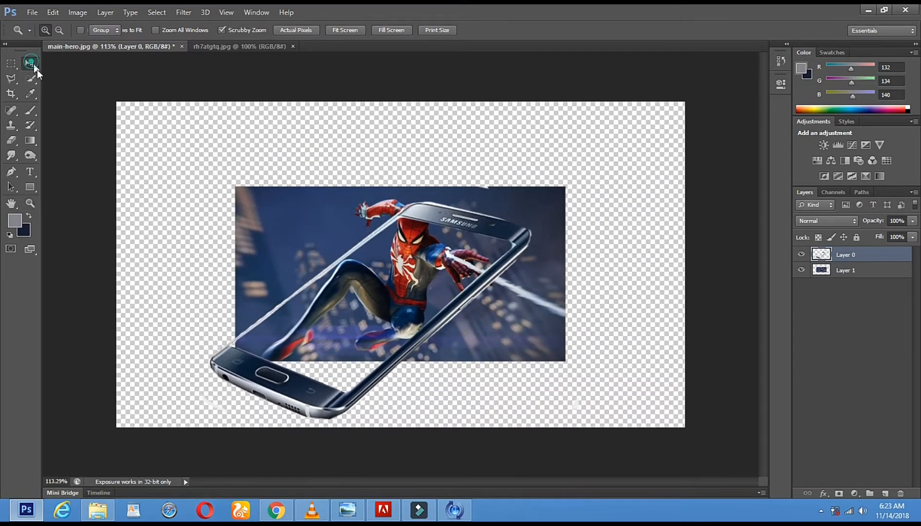
left_click(30, 63)
left_click_drag(509, 214, 481, 201)
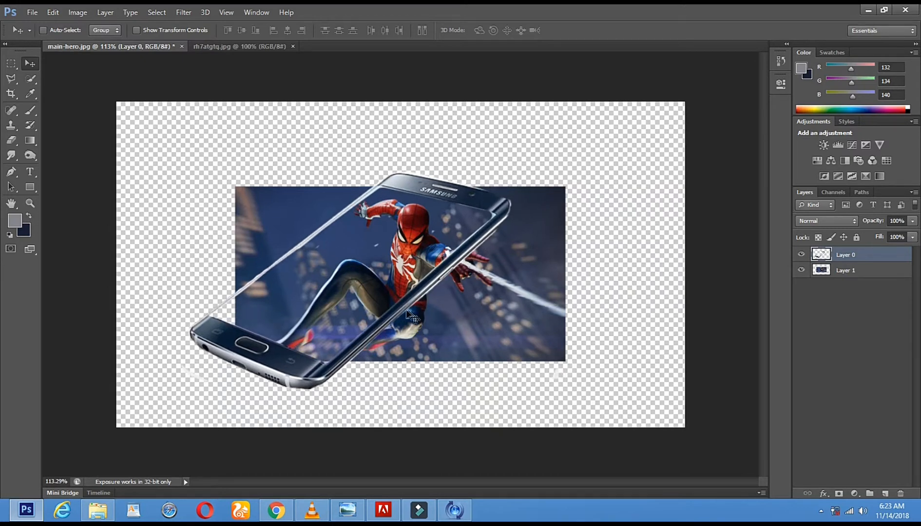
mouse_move(408, 313)
left_mouse_down()
mouse_move(393, 327)
mouse_move(407, 308)
left_mouse_up()
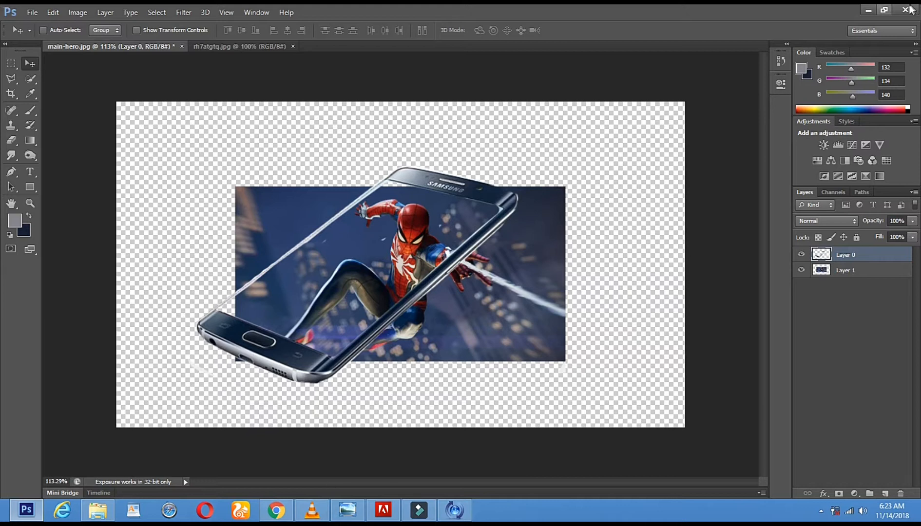
left_click_drag(350, 265, 344, 271)
Step: Select Layer 1, show its transform controls and stretch the Spider-Man image toward the phone's lower-left end to about 115.58% width and 104.46% height
right_click(485, 263)
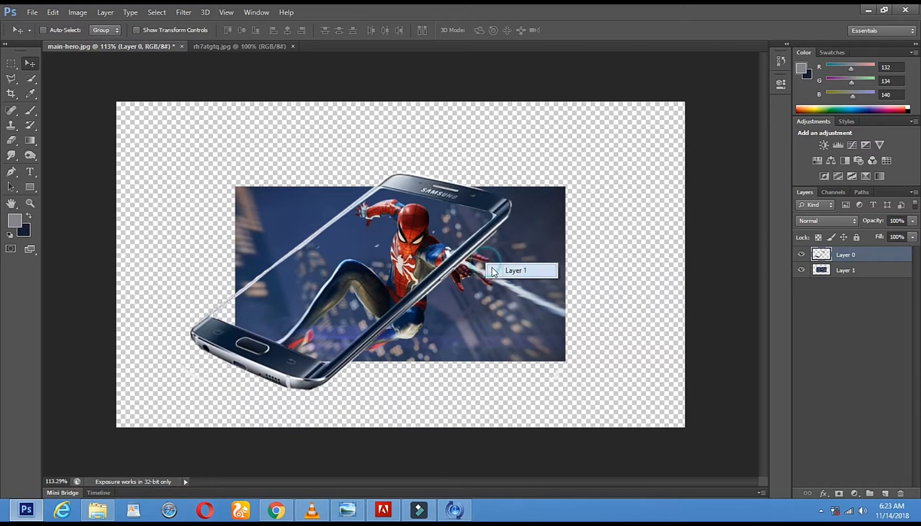
left_click(493, 267)
left_click(825, 270)
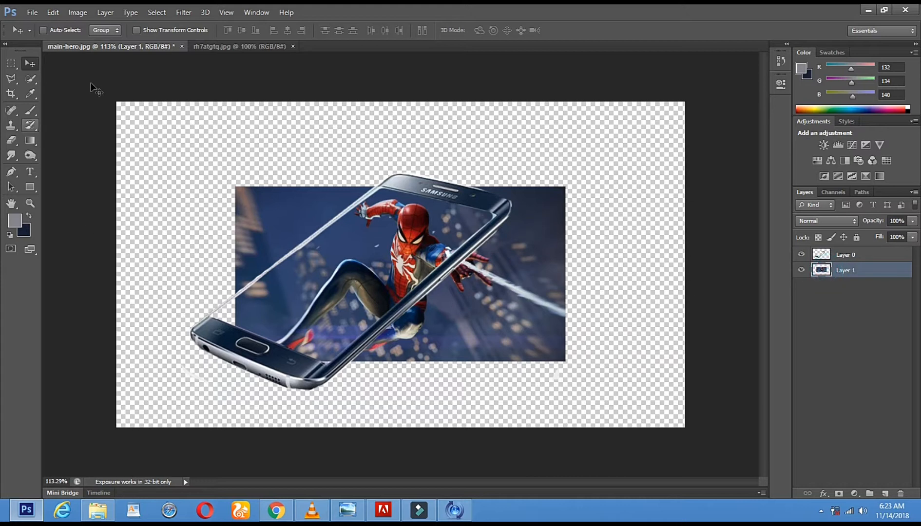
left_click(137, 30)
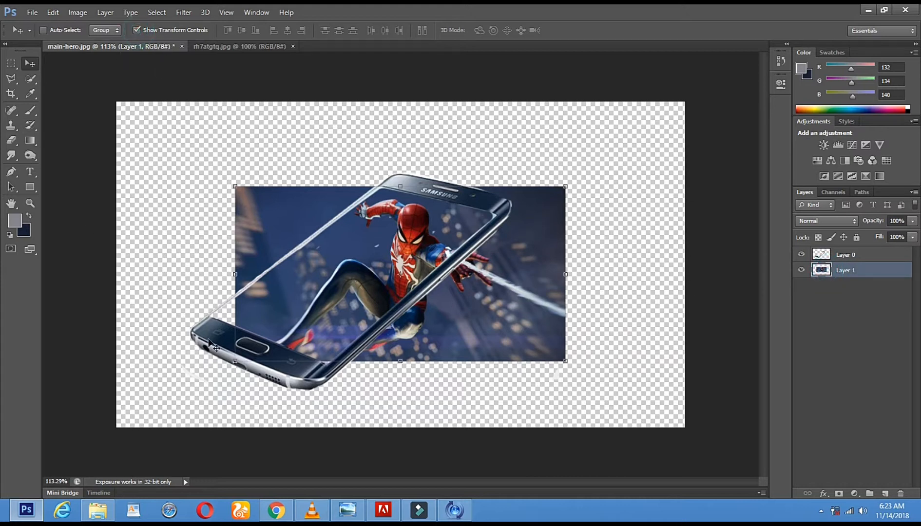
left_click(235, 360)
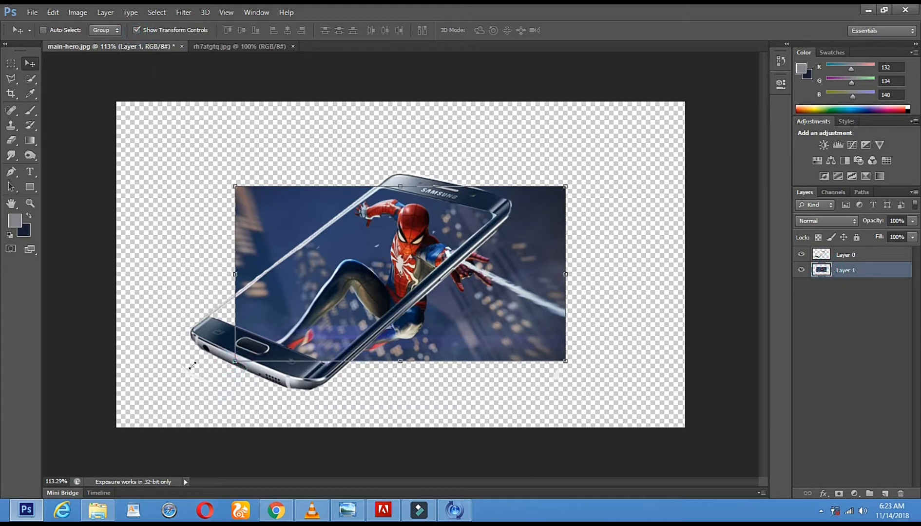
left_click_drag(187, 365, 184, 370)
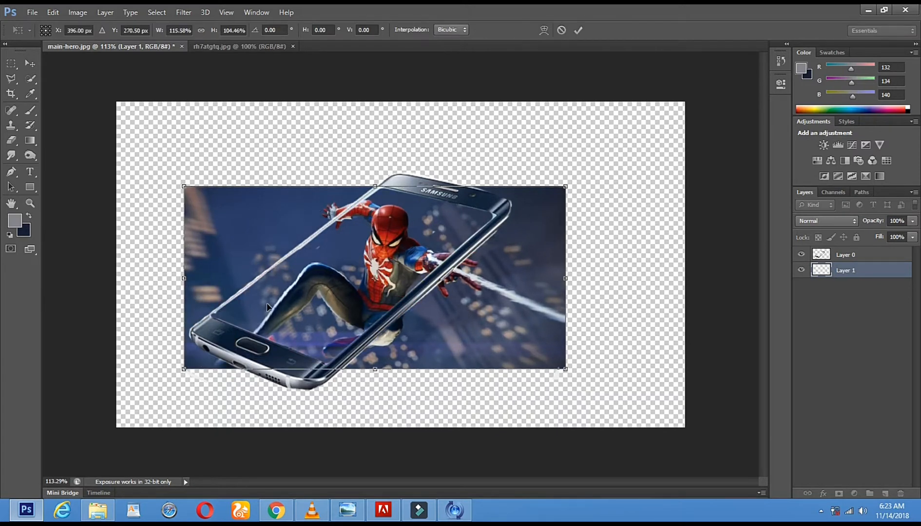
Step: Reposition the stretched Spider-Man image behind the phone so his head and torso sit within the screen opening, and apply the transform
left_click_drag(294, 261, 325, 269)
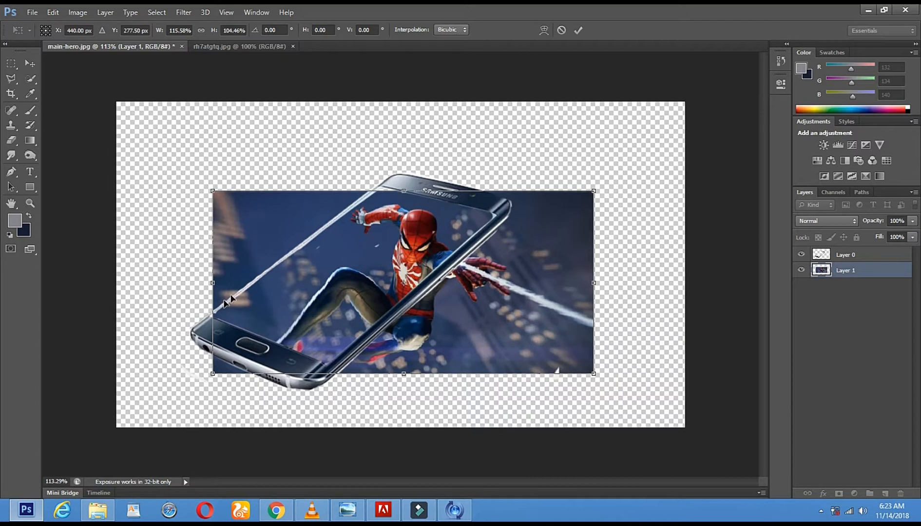
left_click_drag(380, 249, 378, 241)
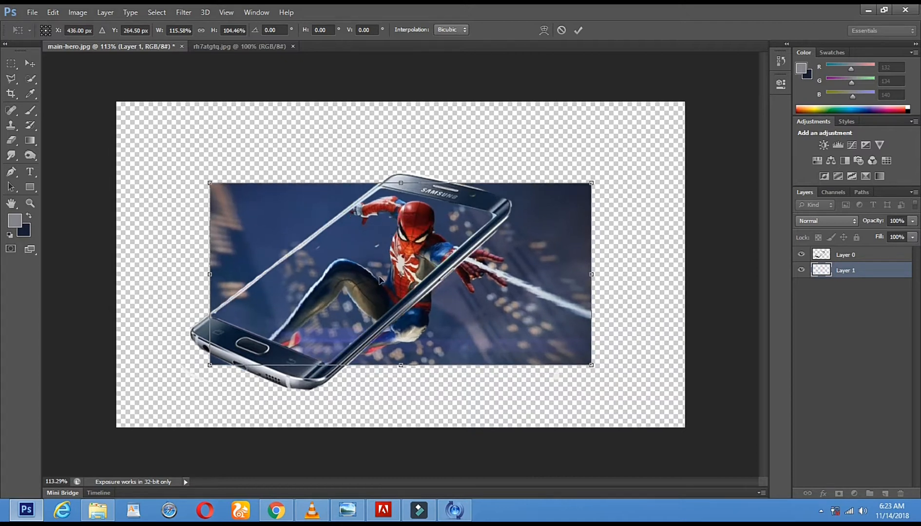
left_click_drag(381, 286, 388, 279)
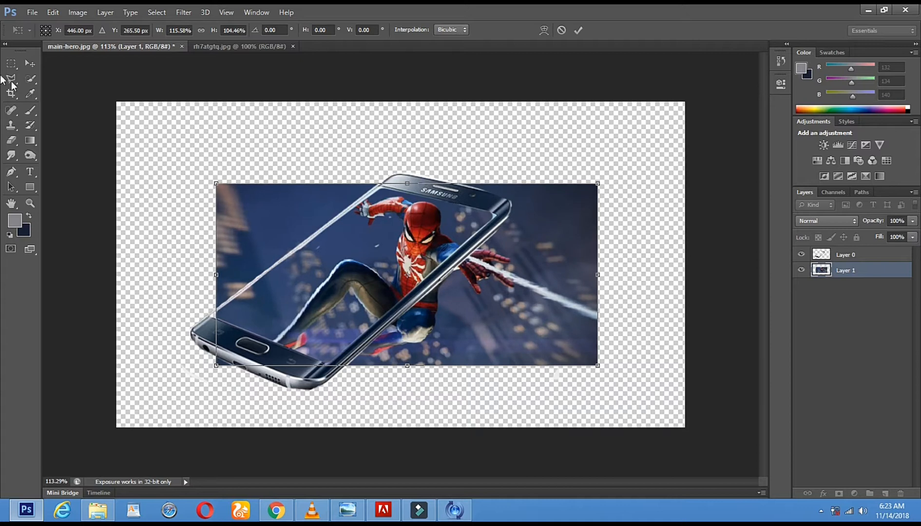
left_click(30, 64)
left_click(388, 201)
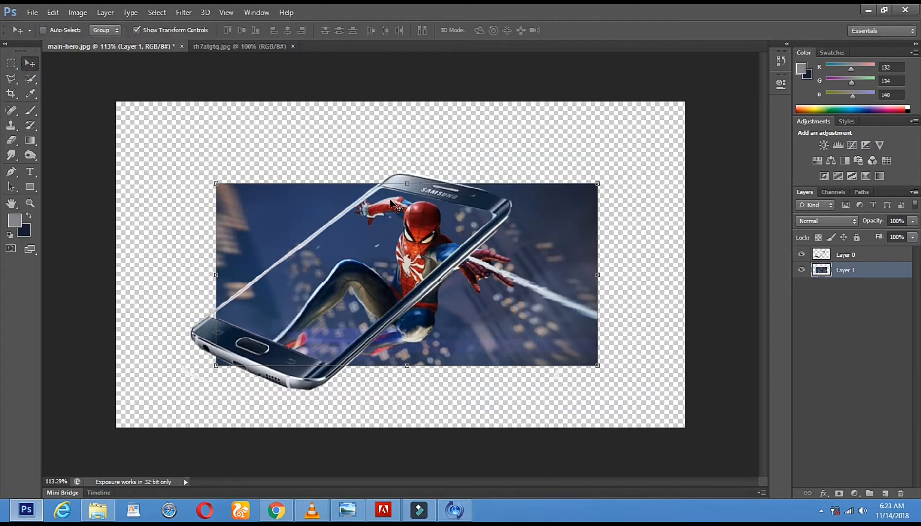
Step: Duplicate Layer 1 within main-hero.jpg and name the copy Ok 1
right_click(837, 275)
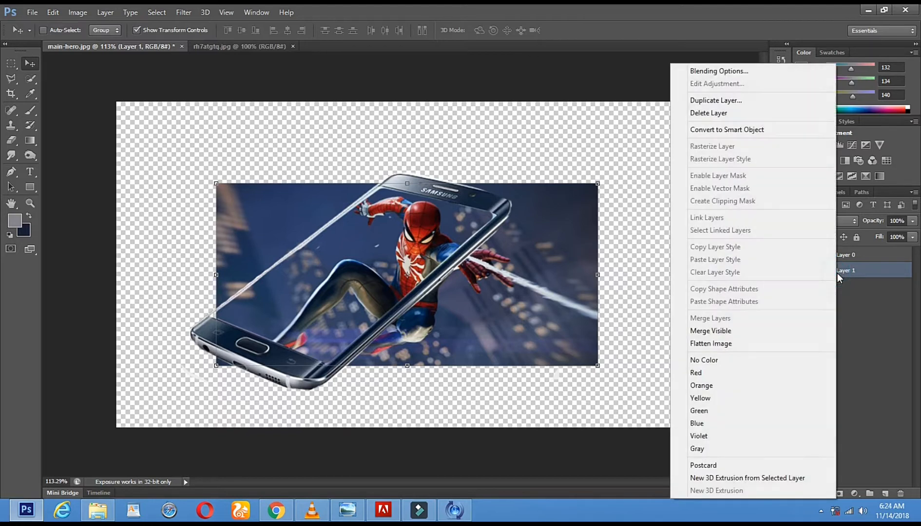
left_click(741, 109)
left_click(444, 173)
left_click_drag(428, 173, 316, 173)
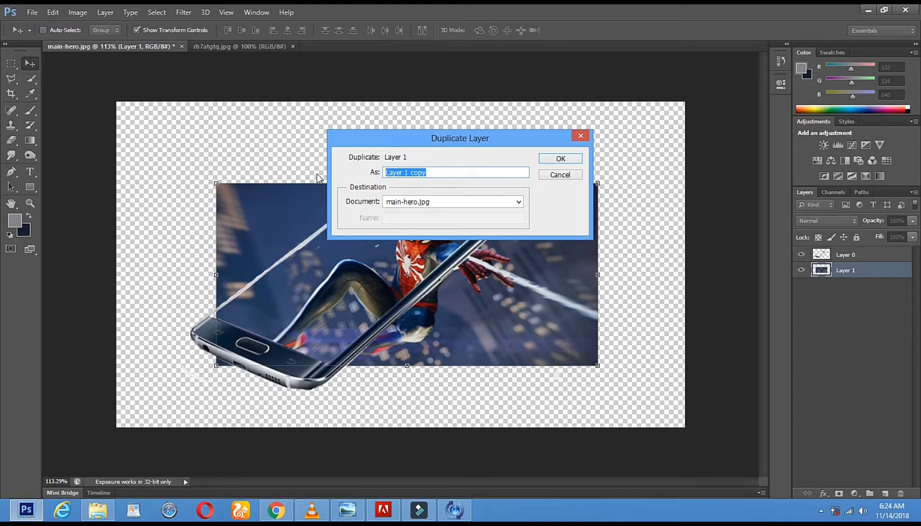
key("BackSpace")
type("C")
key("BackSpace")
key("BackSpace")
key("BackSpace")
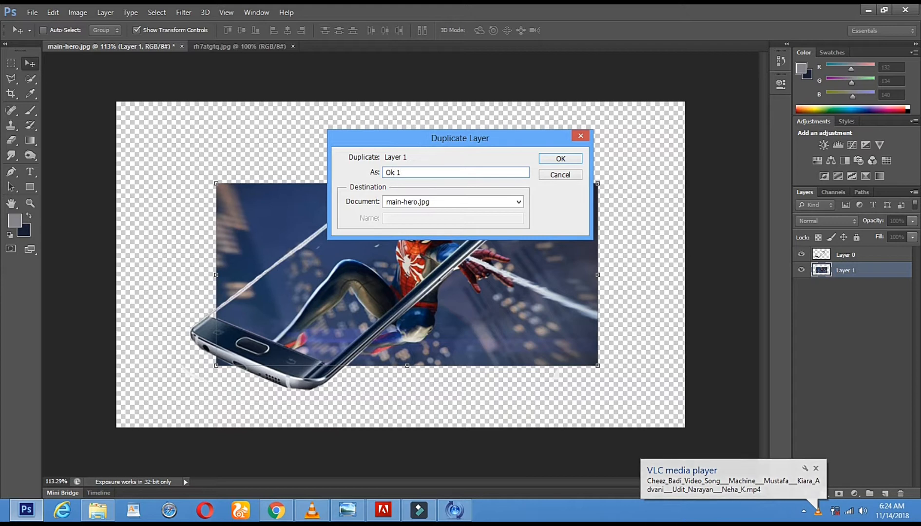
left_click(560, 158)
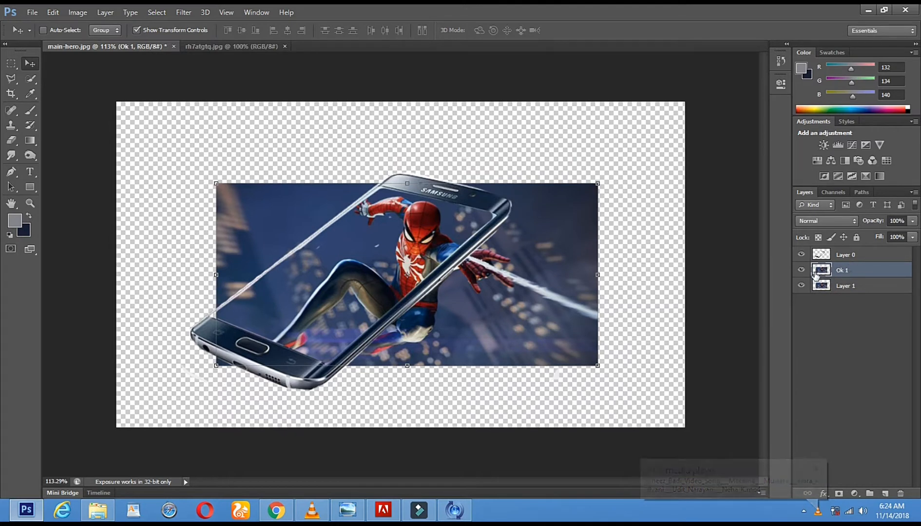
Step: Hide the Ok 1 layer and erase Layer 1's background beyond the phone's upper-right corner with a 147 px Eraser
left_click(800, 271)
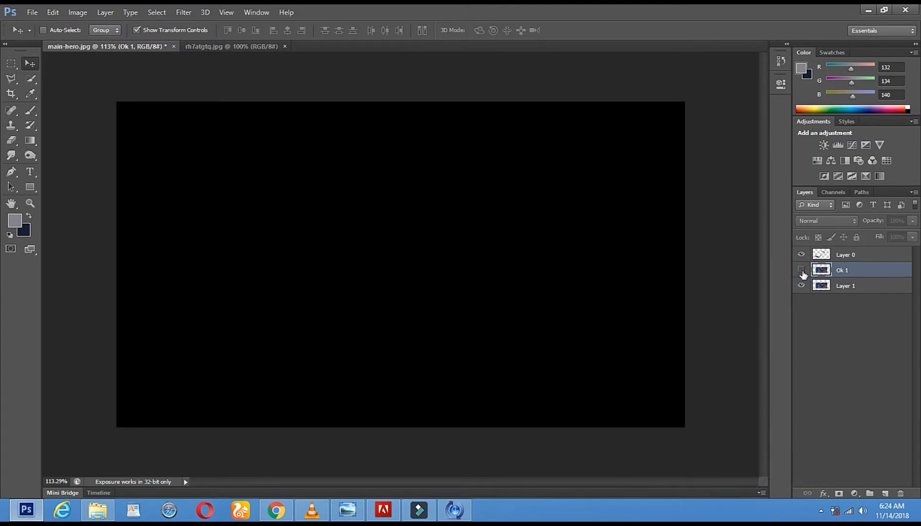
left_click(831, 286)
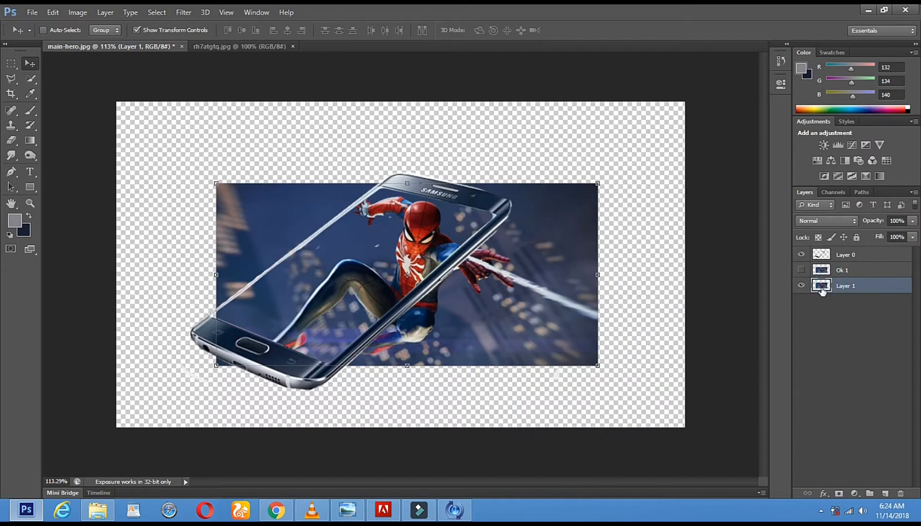
left_click(17, 142)
right_click(555, 241)
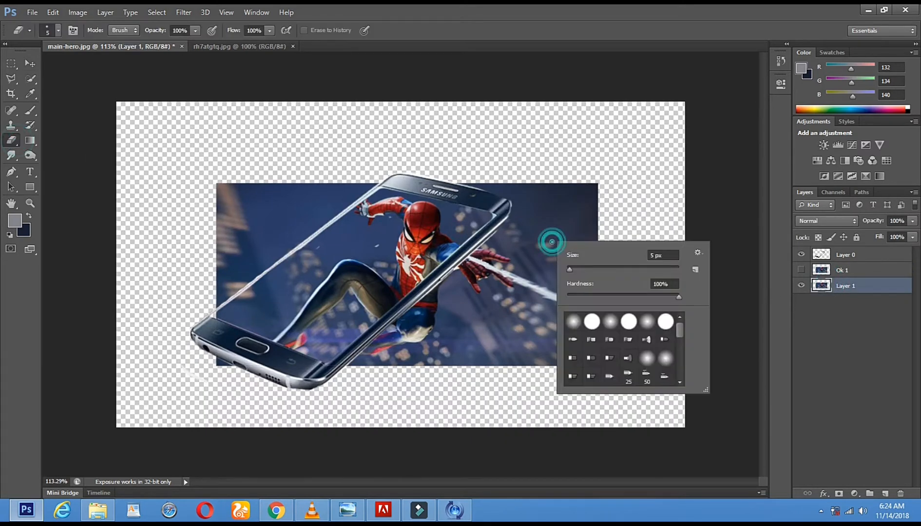
left_click(583, 179)
left_click_drag(582, 179, 575, 244)
left_click(526, 168)
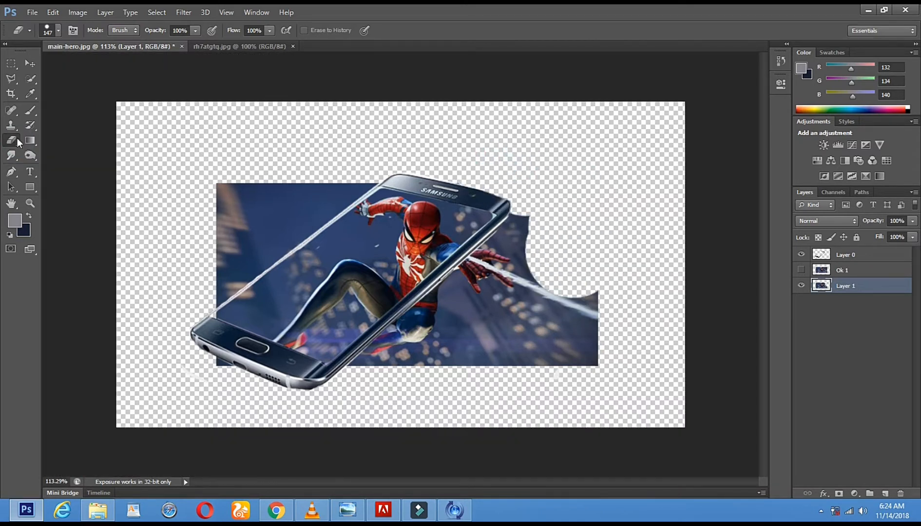
Step: Erase Layer 1's background outside the phone's upper-left long edge with the 147 px Eraser
left_click(340, 154)
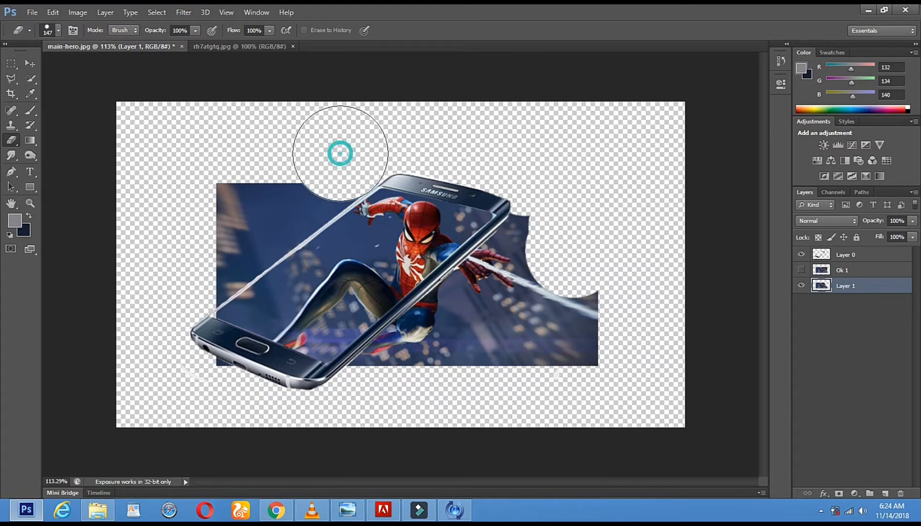
left_click(321, 170)
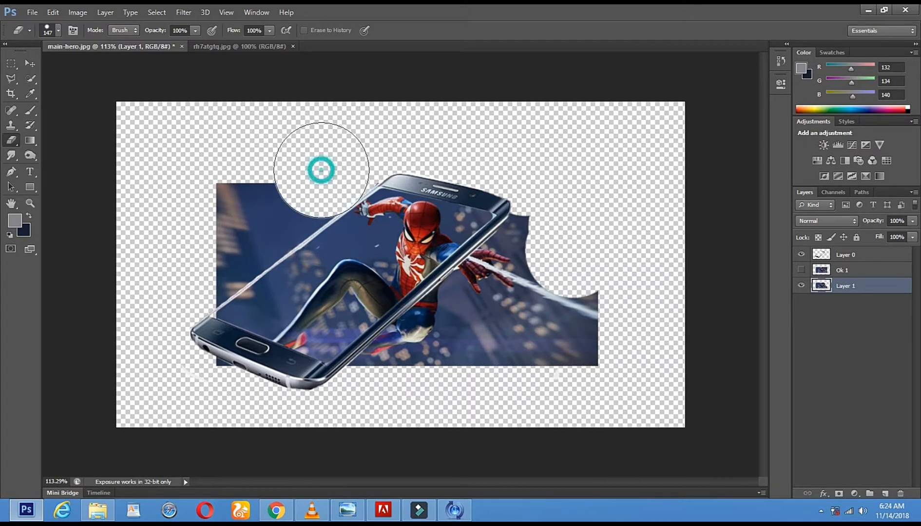
left_click(297, 187)
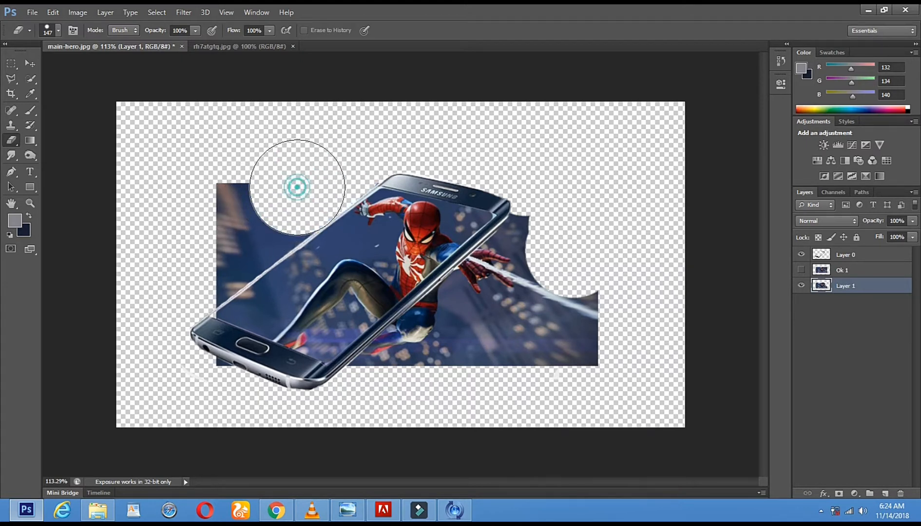
left_click(173, 287, "shift")
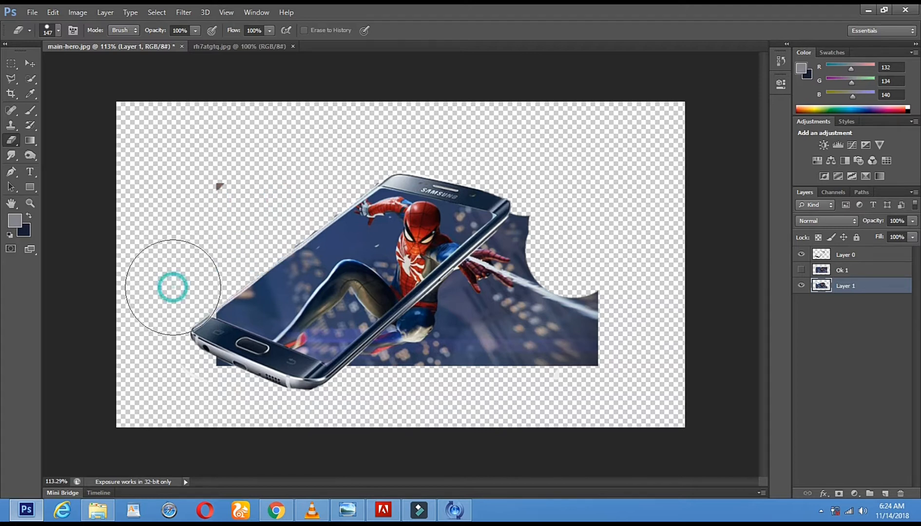
left_click_drag(174, 278, 197, 160)
Step: Erase the rest of Layer 1 outside the phone's right long edge and below its bottom end
mouse_move(482, 341)
left_mouse_down()
mouse_move(586, 246)
mouse_move(551, 376)
mouse_move(436, 369)
mouse_move(411, 383)
mouse_move(406, 372)
mouse_move(483, 288)
mouse_move(487, 297)
mouse_move(545, 247)
mouse_move(551, 222)
left_mouse_up()
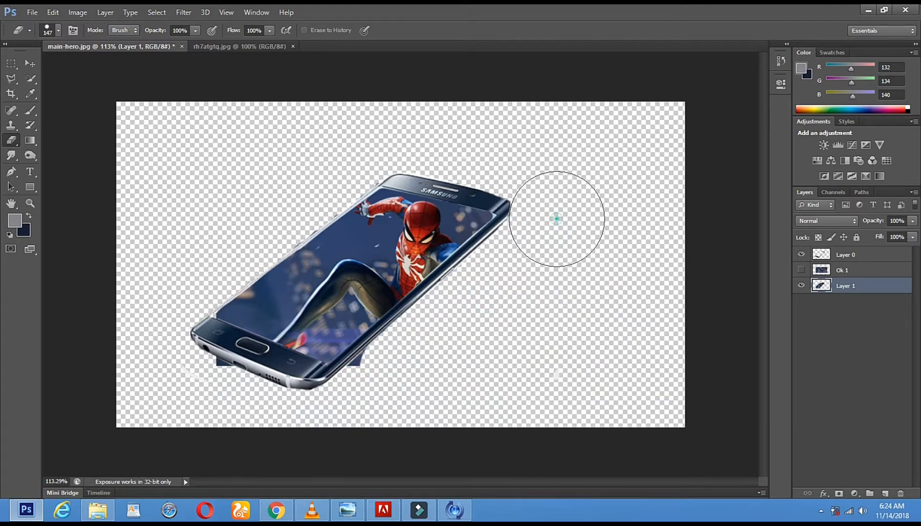
left_click_drag(399, 386, 376, 397)
left_click(205, 404)
left_click(199, 391)
left_click(183, 370)
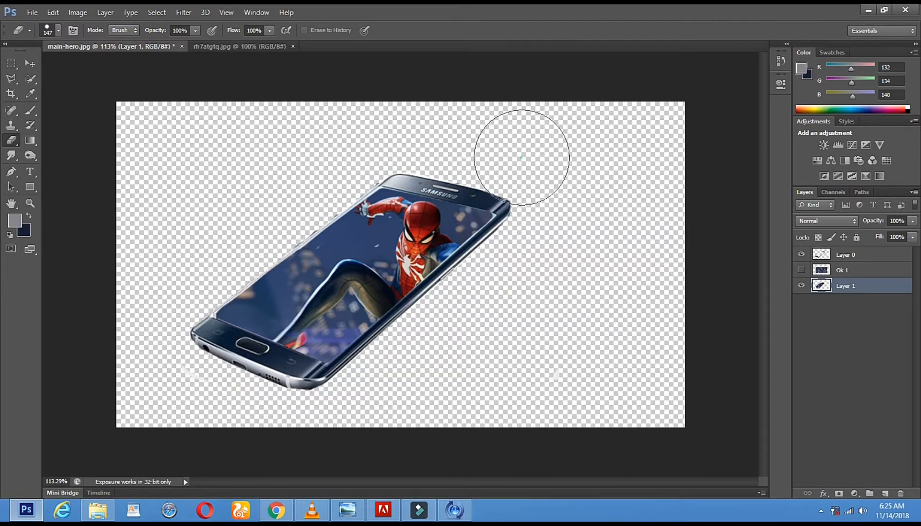
Step: Make the Ok 1 layer visible again and move it above the phone's Layer 0
left_click(843, 270)
left_click(801, 270)
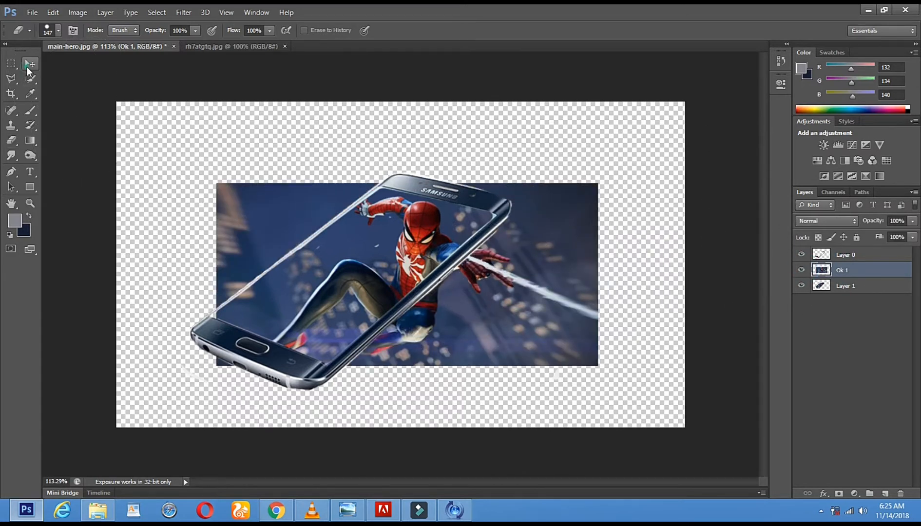
left_click(30, 63)
left_click_drag(844, 273, 852, 258)
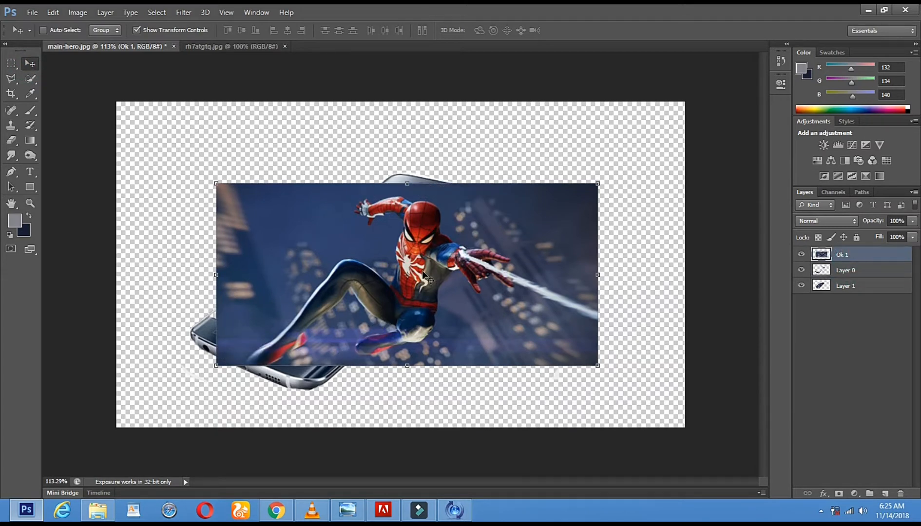
Step: Erase Ok 1's background on the left and over the phone's Samsung bezel with the 147 px Eraser
left_click(10, 142)
mouse_move(247, 208)
left_mouse_down()
mouse_move(227, 202)
mouse_move(204, 316)
mouse_move(242, 218)
mouse_move(243, 307)
mouse_move(259, 240)
mouse_move(329, 187)
mouse_move(375, 170)
mouse_move(274, 269)
mouse_move(225, 293)
mouse_move(226, 335)
mouse_move(267, 403)
mouse_move(216, 358)
mouse_move(200, 314)
mouse_move(247, 342)
mouse_move(329, 296)
left_mouse_up()
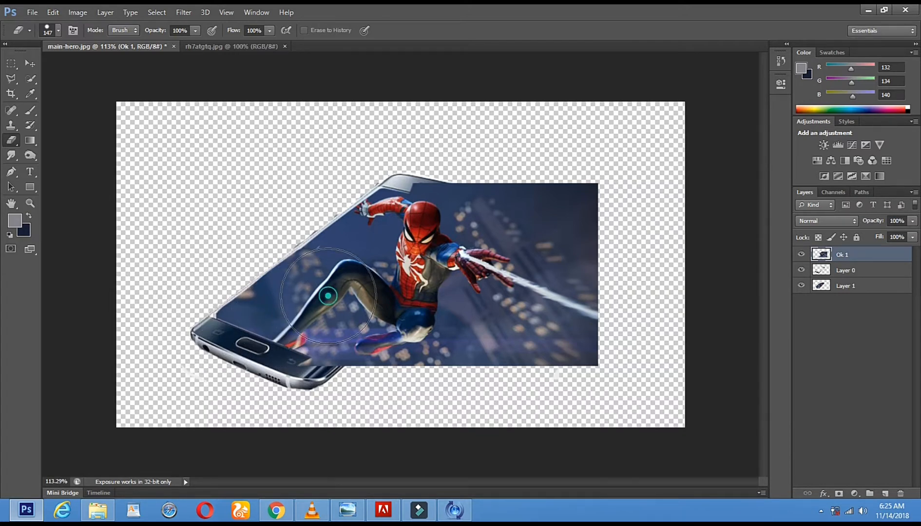
mouse_move(434, 139)
left_mouse_down()
mouse_move(449, 177)
mouse_move(480, 190)
left_mouse_up()
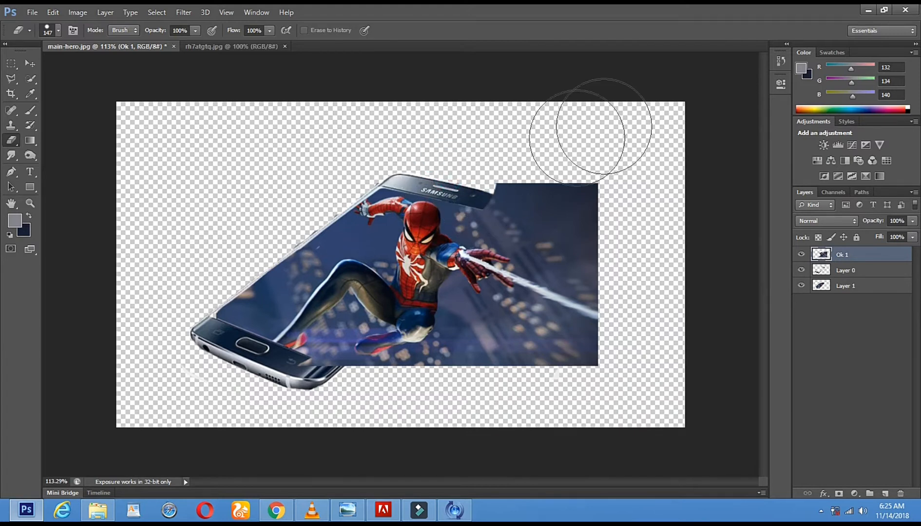
Step: Reduce the Eraser size to 42 px and turn off the transform controls for the Ok 1 layer
right_click(580, 133)
left_click(641, 154)
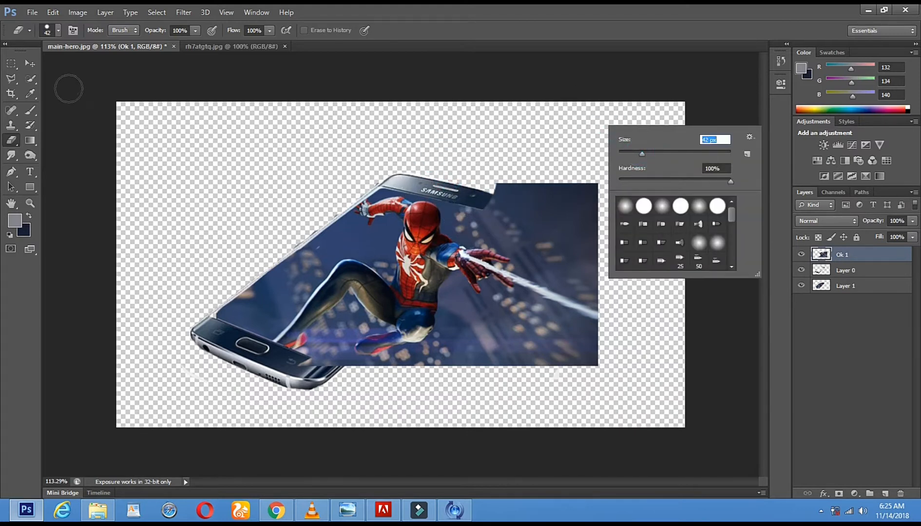
left_click(30, 63)
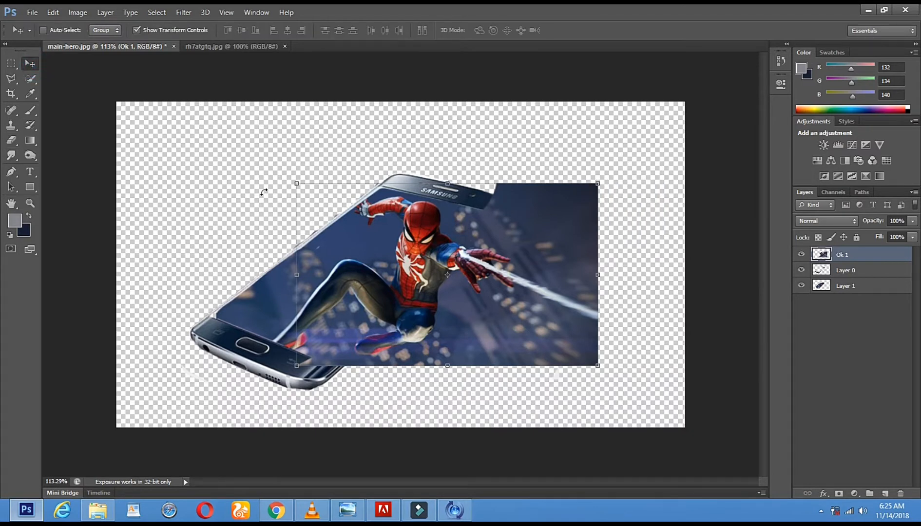
left_click(14, 79)
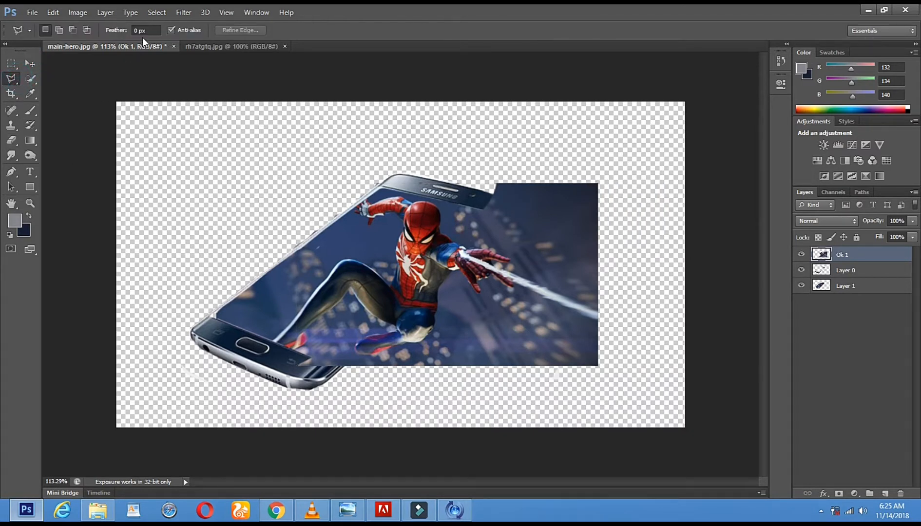
left_click(28, 64)
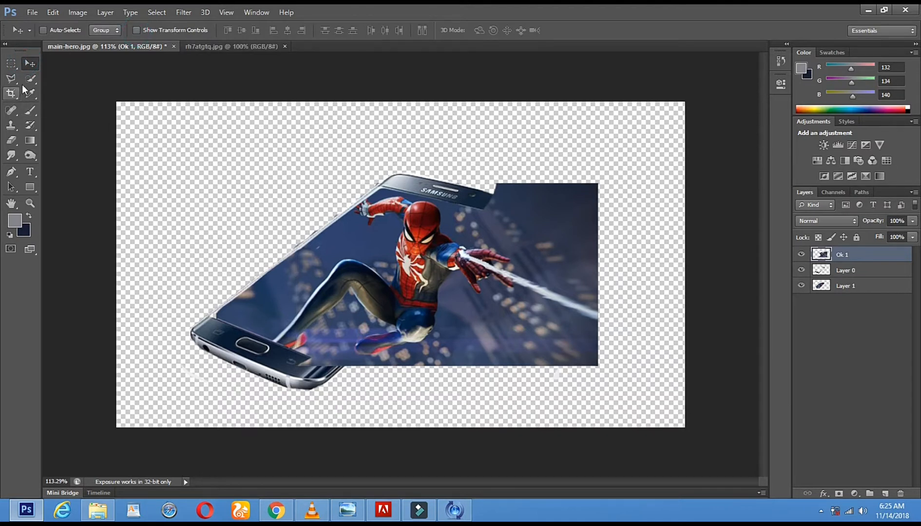
Step: Select Ok 1's background above Spider-Man's outstretched arm and web with the 30 px Quick Selection tool
left_click(30, 82)
left_click(475, 218)
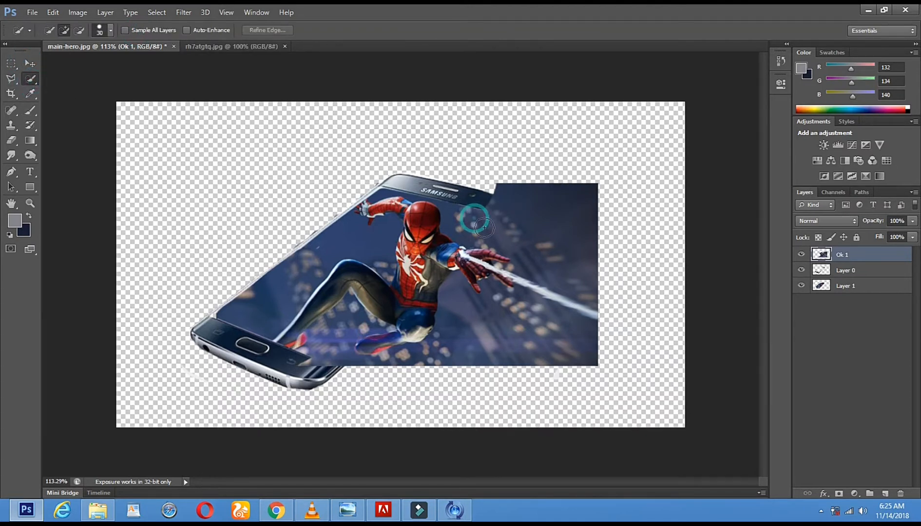
left_click_drag(494, 230, 504, 227)
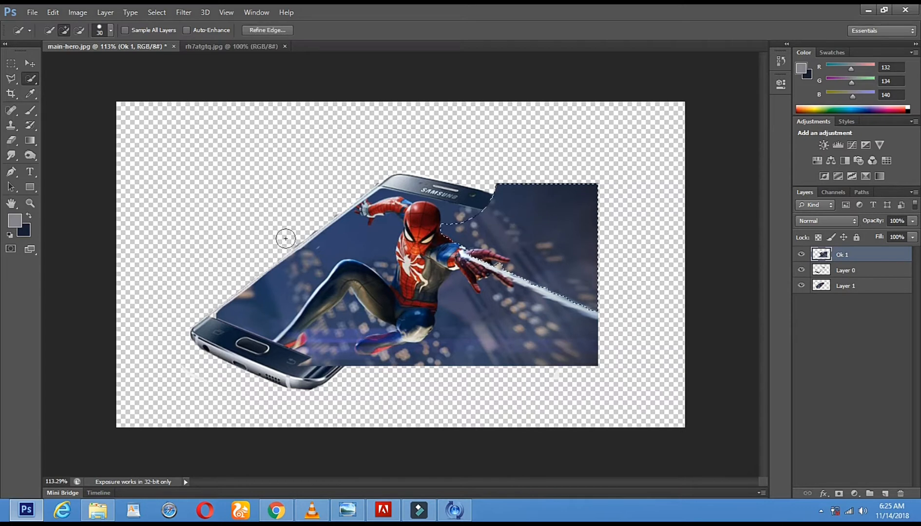
Step: Erase two patches of Ok 1's selected background above the outstretched arm with the Eraser set to 16 px
key("z")
left_click(474, 236)
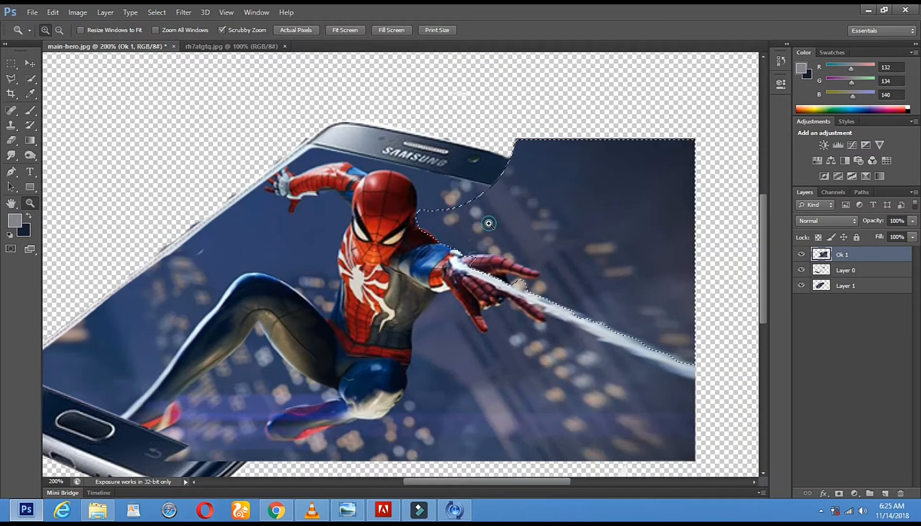
left_click(489, 224)
left_click(7, 144)
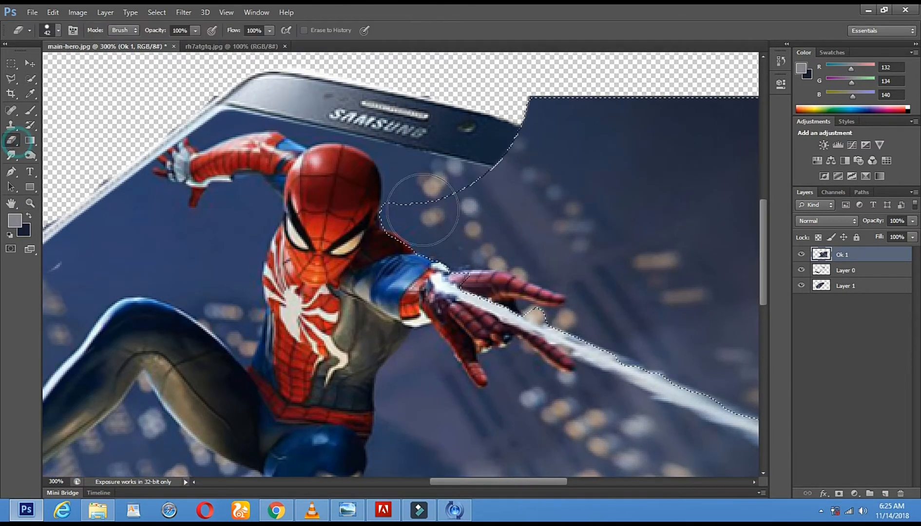
right_click(449, 201)
left_click_drag(483, 231, 470, 235)
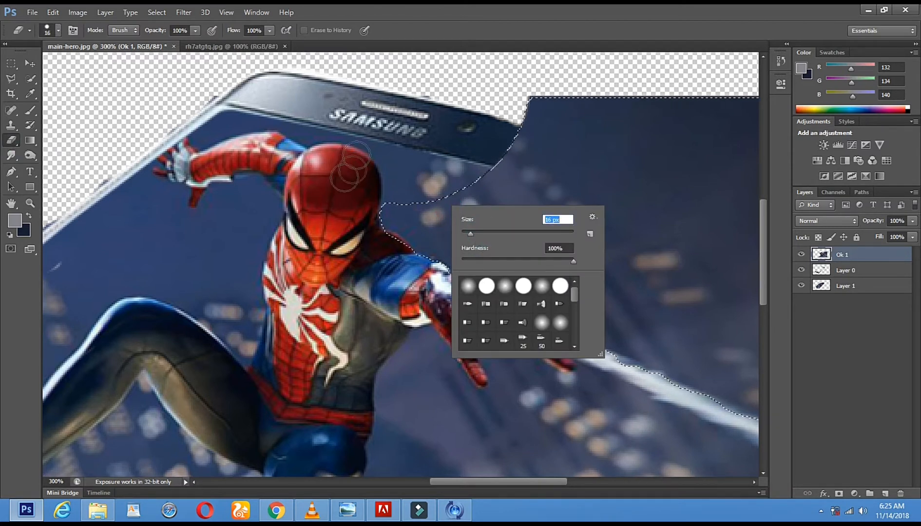
key("Return")
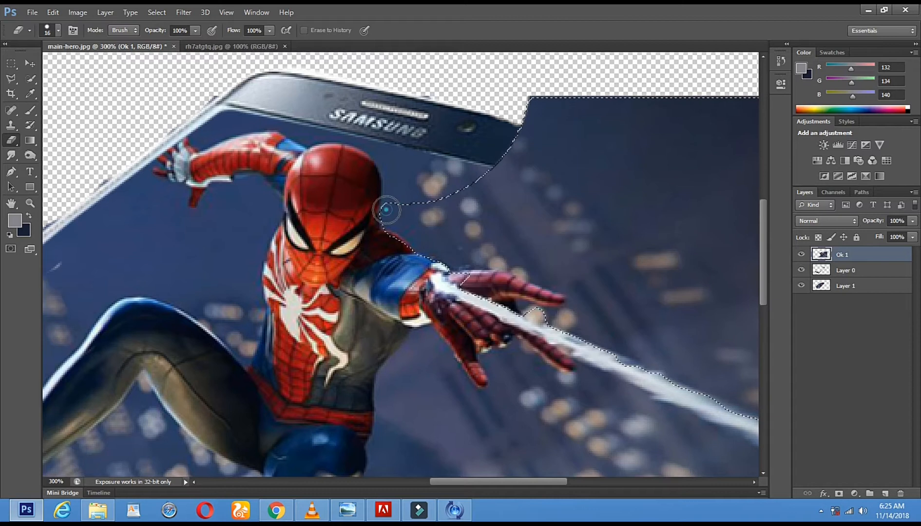
mouse_move(428, 227)
left_mouse_down()
mouse_move(479, 250)
mouse_move(440, 243)
mouse_move(449, 258)
mouse_move(501, 255)
mouse_move(544, 272)
left_mouse_up()
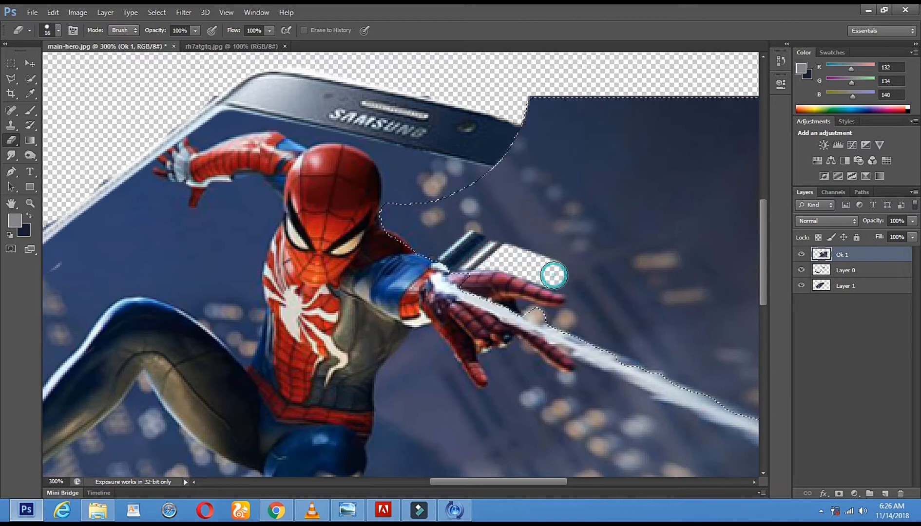
left_click_drag(601, 159, 455, 219)
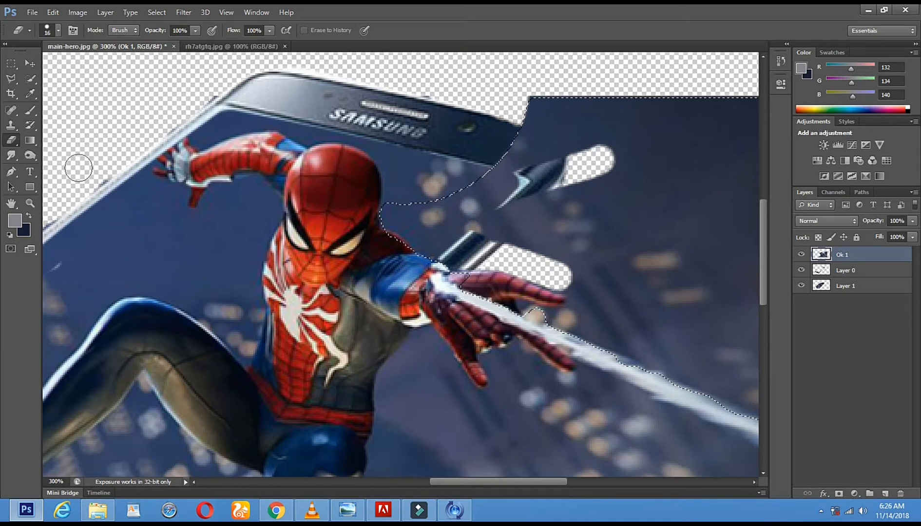
Step: Increase the Eraser size to 73 px and erase Ok 1's selected background above the outstretched arm and web
key("z")
key("ctrl+minus")
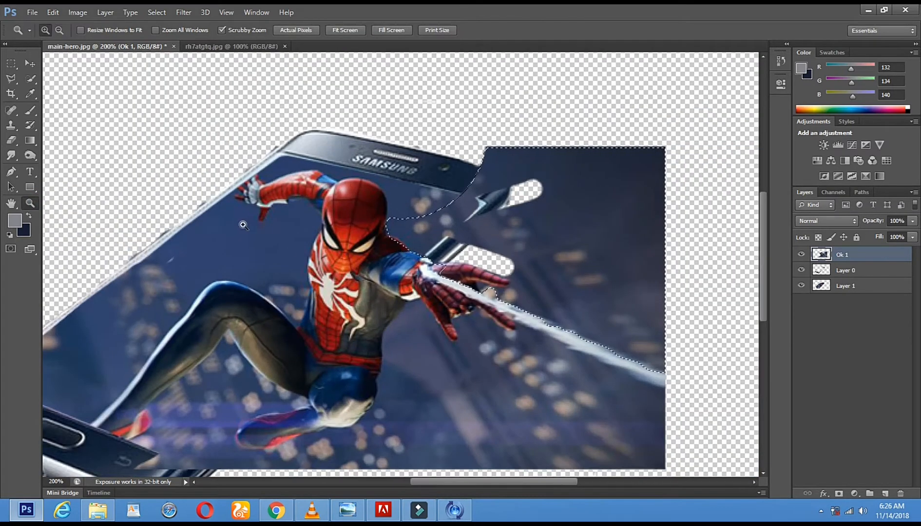
left_click(10, 140)
right_click(593, 214)
left_click(650, 246)
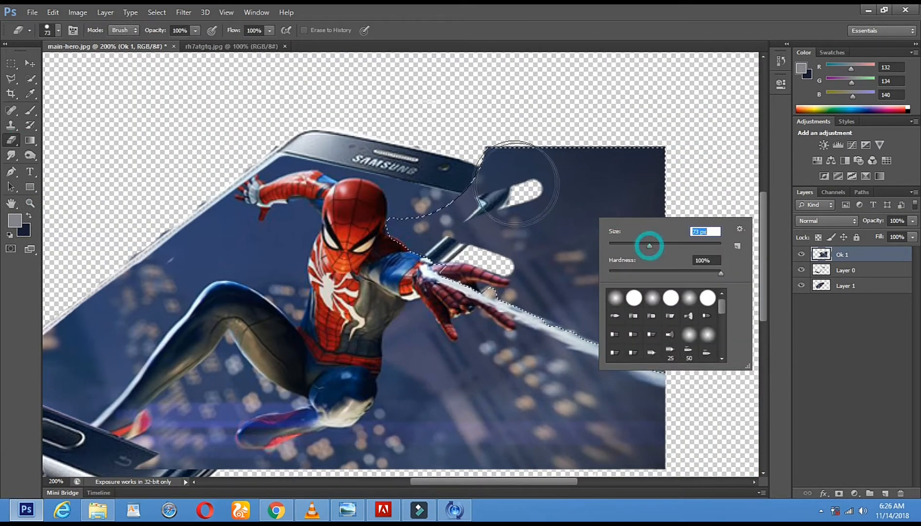
left_click(508, 179)
mouse_move(455, 199)
left_mouse_down()
mouse_move(606, 216)
mouse_move(591, 210)
mouse_move(763, 140)
mouse_move(720, 145)
mouse_move(516, 217)
mouse_move(566, 244)
mouse_move(636, 256)
mouse_move(639, 195)
mouse_move(669, 230)
left_mouse_up()
left_click(513, 185)
mouse_move(586, 381)
left_mouse_down()
mouse_move(479, 261)
mouse_move(507, 283)
left_mouse_up()
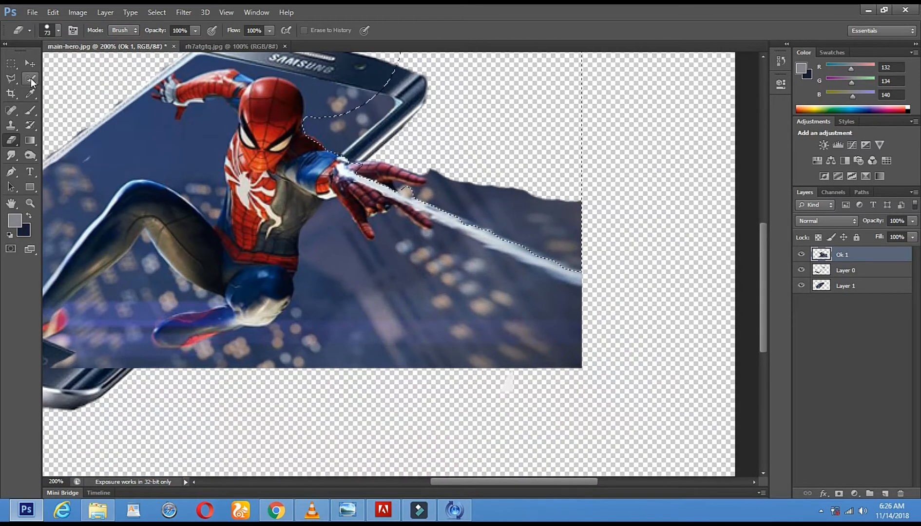
Step: Quick-select the Ok 1 background between Spider-Man's torso and outstretched arm and erase it
left_click(30, 77)
mouse_move(323, 249)
left_mouse_down()
mouse_move(328, 256)
mouse_move(325, 237)
mouse_move(320, 257)
mouse_move(341, 229)
left_mouse_up()
left_click(12, 140)
Step: Add the Ok 1 background below the knee and web to the selection and erase most of it with the 73 px Eraser
left_click(30, 78)
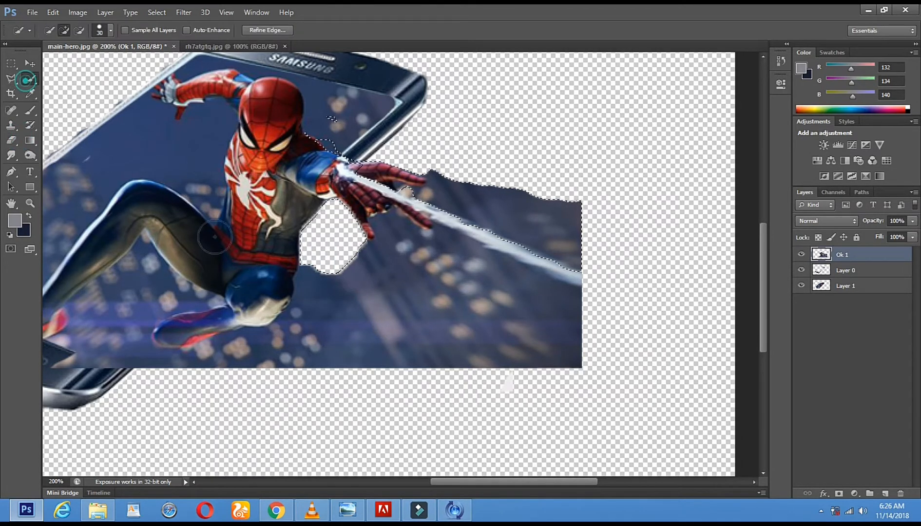
mouse_move(312, 309)
left_mouse_down()
mouse_move(298, 327)
mouse_move(326, 309)
left_mouse_up()
left_click(12, 140)
mouse_move(328, 247)
left_mouse_down()
mouse_move(319, 277)
mouse_move(505, 390)
mouse_move(452, 390)
left_mouse_up()
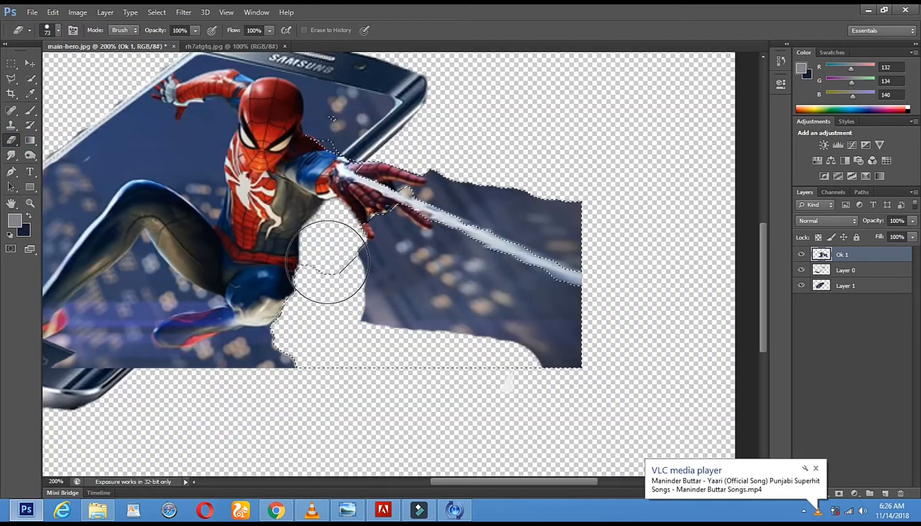
mouse_move(327, 263)
left_mouse_down()
mouse_move(378, 321)
mouse_move(600, 374)
left_mouse_up()
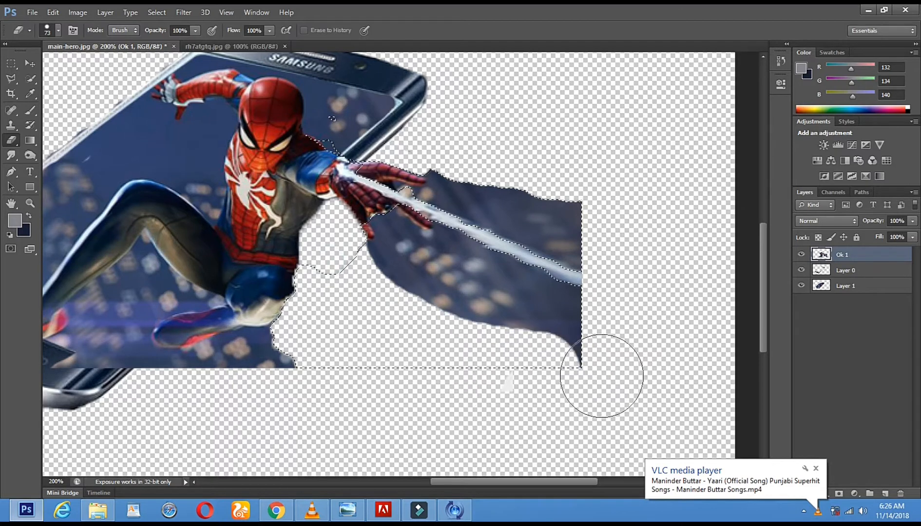
Step: Clear the active selection on the Ok 1 layer with the Polygonal Lasso tool
left_click(12, 77)
left_click(91, 115)
left_click(168, 141)
double_click(236, 165)
left_click(437, 204)
Step: Erase Ok 1's background over the phone's lower corner and below the bent leg and foot with the 44 px Eraser
left_click(30, 200)
left_click(303, 283, "alt")
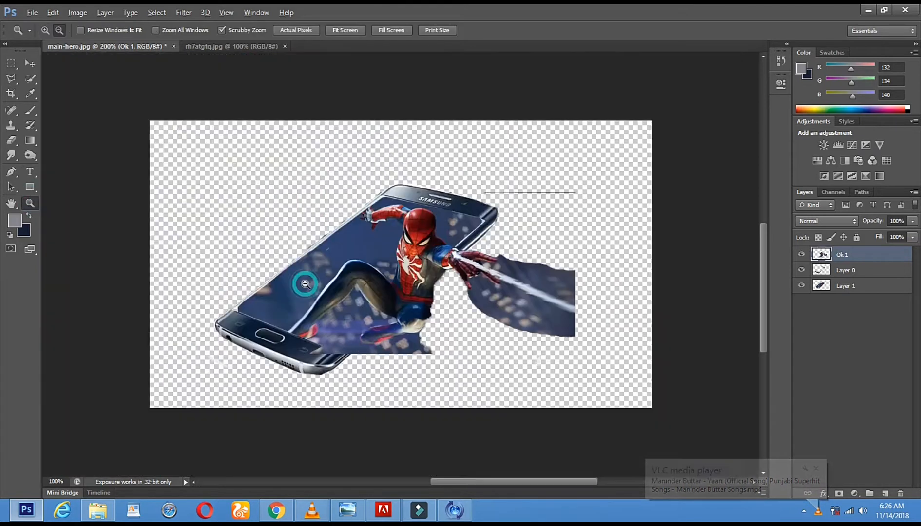
left_click(353, 315)
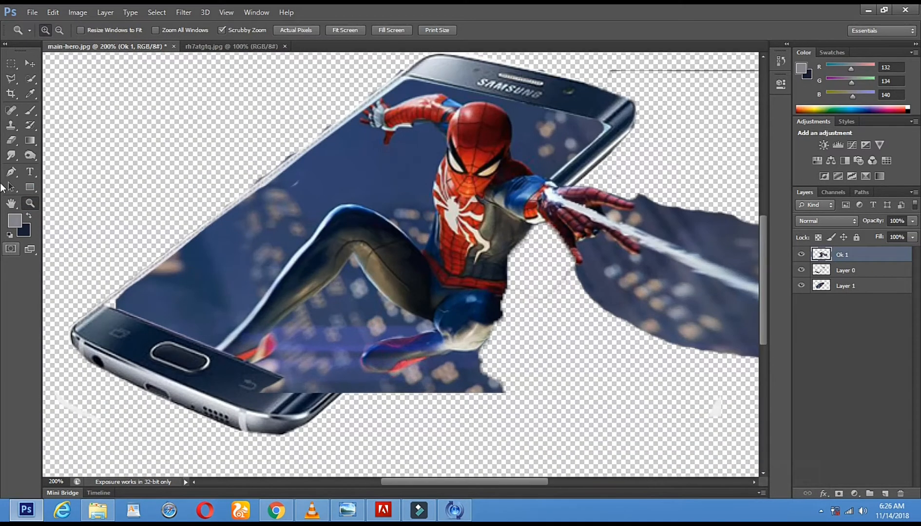
left_click(11, 142)
right_click(462, 309)
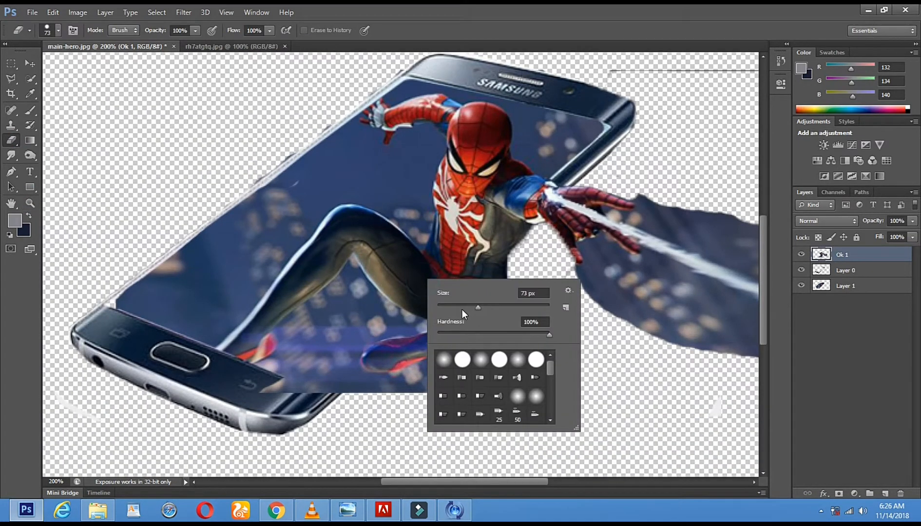
left_click(277, 380)
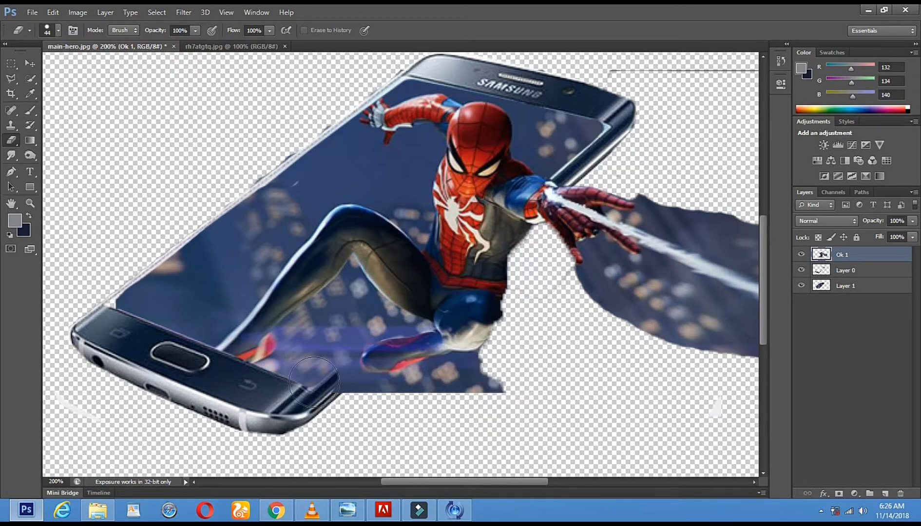
mouse_move(493, 383)
left_mouse_down()
mouse_move(449, 375)
mouse_move(392, 402)
mouse_move(351, 395)
mouse_move(329, 360)
mouse_move(350, 323)
left_mouse_up()
Step: Erase the Ok 1 background covering the phone's edge above Spider-Man's foot with the 19 px Eraser
right_click(465, 341)
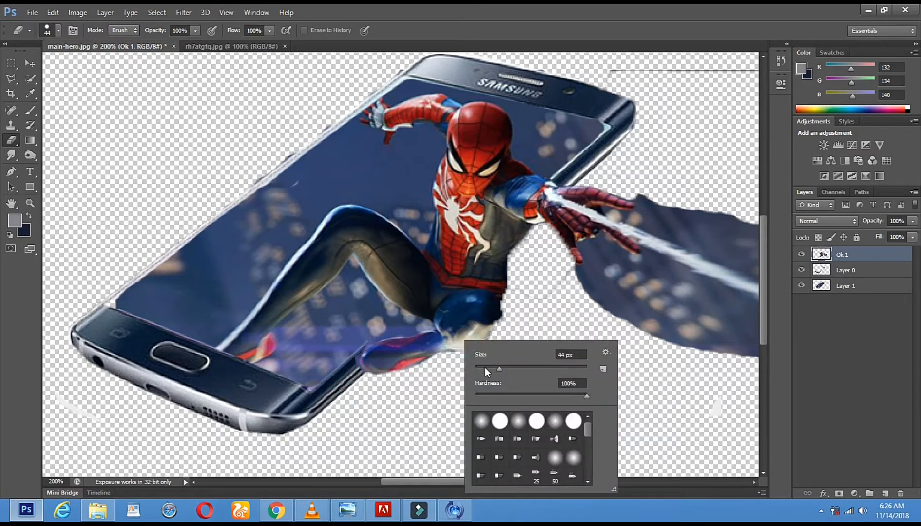
left_click(485, 368)
left_click(350, 337)
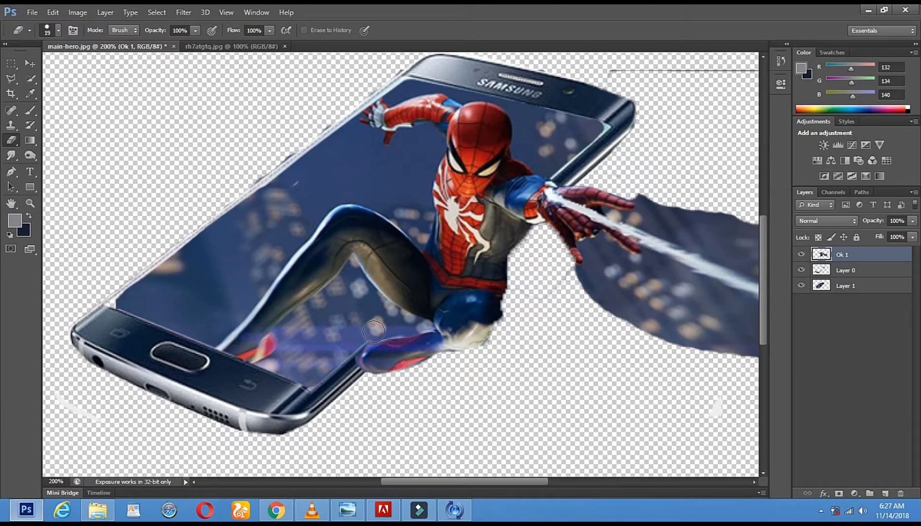
left_click_drag(403, 328, 415, 325)
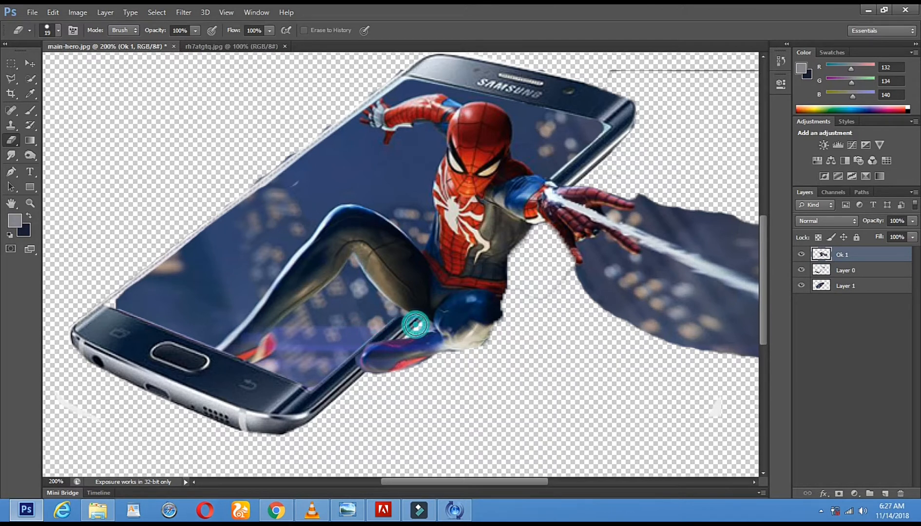
Step: Reduce the Eraser size to 7 px and clean up the phone's edge between Spider-Man's thigh and lower leg
right_click(563, 365)
left_click_drag(584, 378, 582, 378)
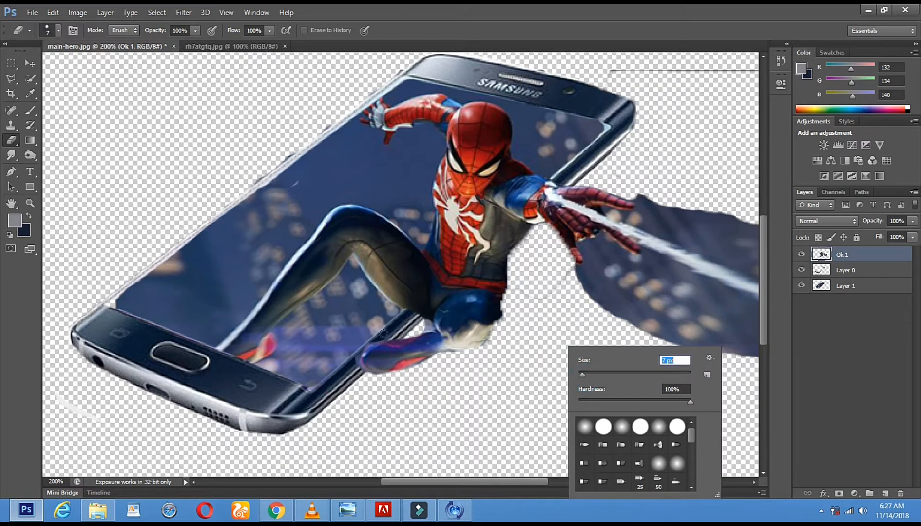
left_click(402, 318)
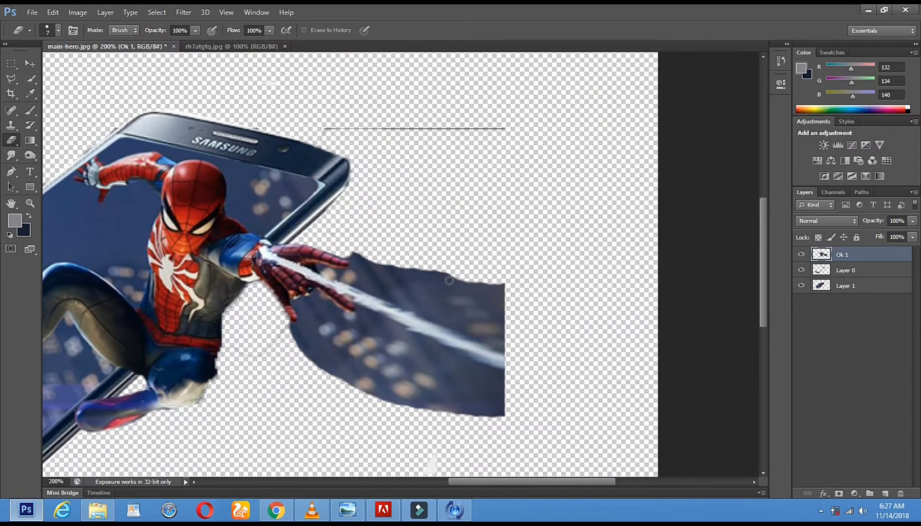
Step: Erase Ok 1's background above the web with the 61 px Eraser and with straight 24 px strokes along its upper edge
right_click(485, 281)
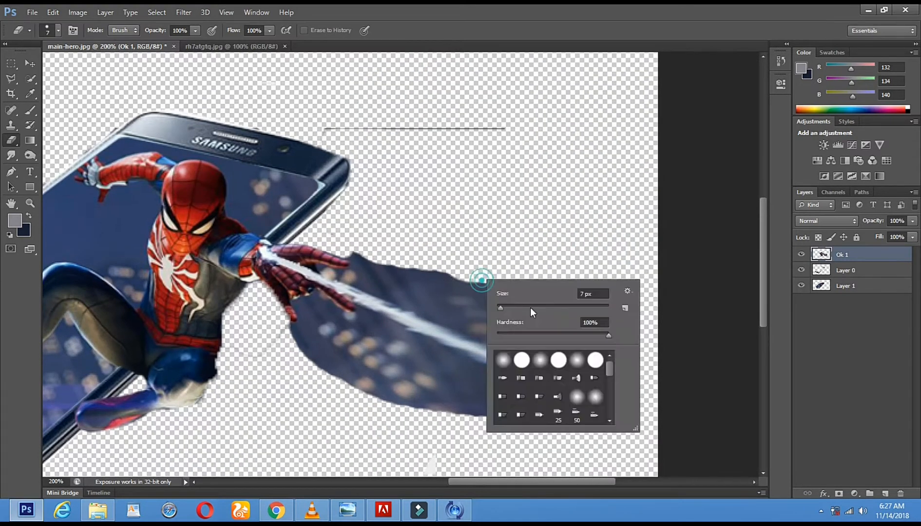
left_click(400, 247)
right_click(457, 248)
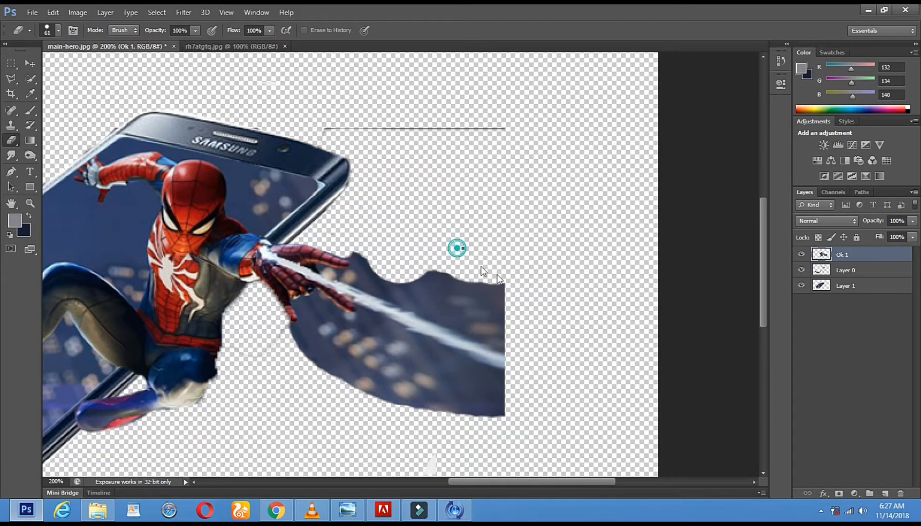
left_click(360, 276)
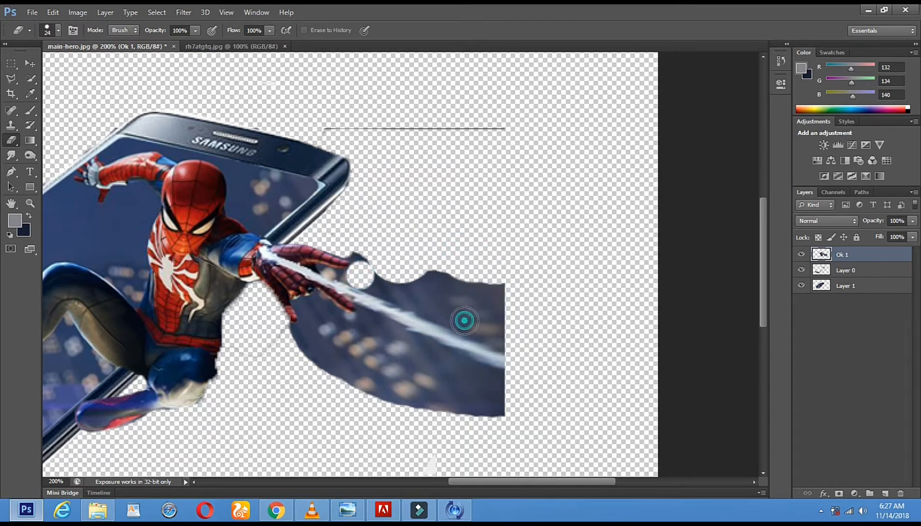
left_click(465, 320, "shift")
left_click(531, 347, "shift")
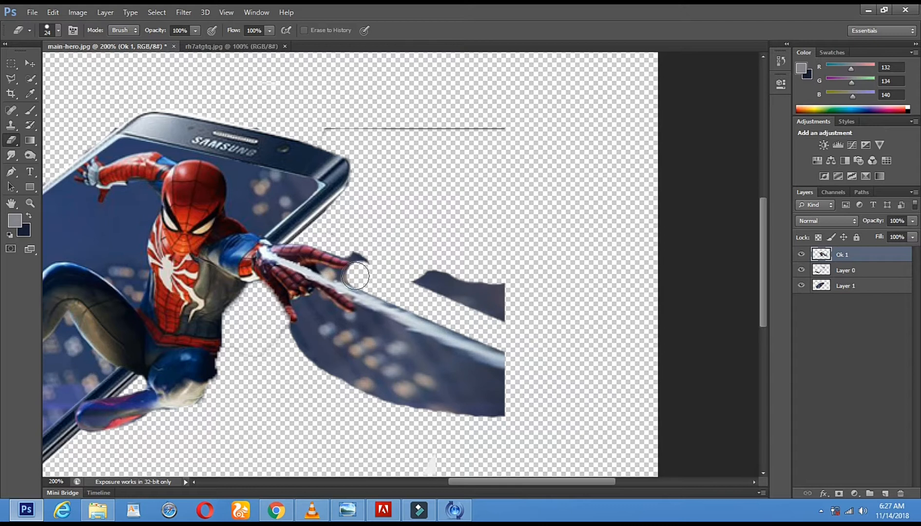
Step: Trim the background along the web's upper and lower edges with straight 24 px Eraser strokes
left_click(355, 275)
left_click(533, 330, "shift")
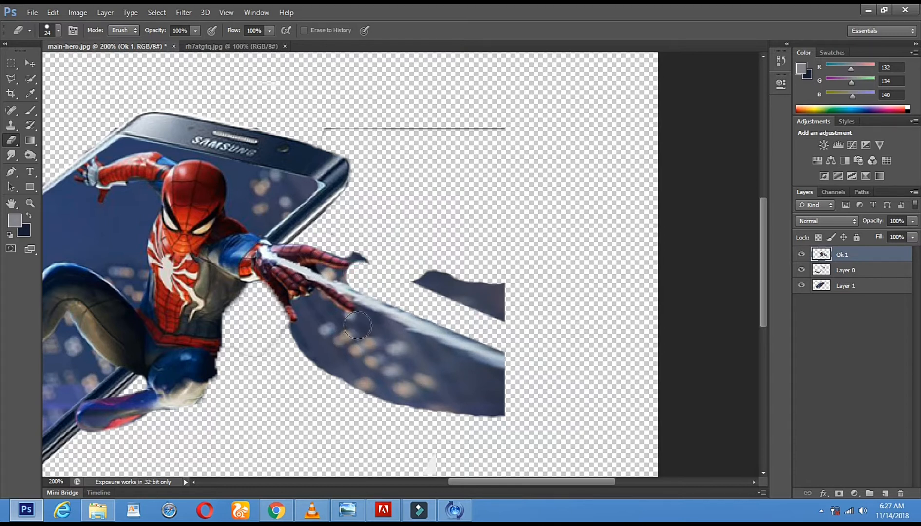
left_click(368, 325)
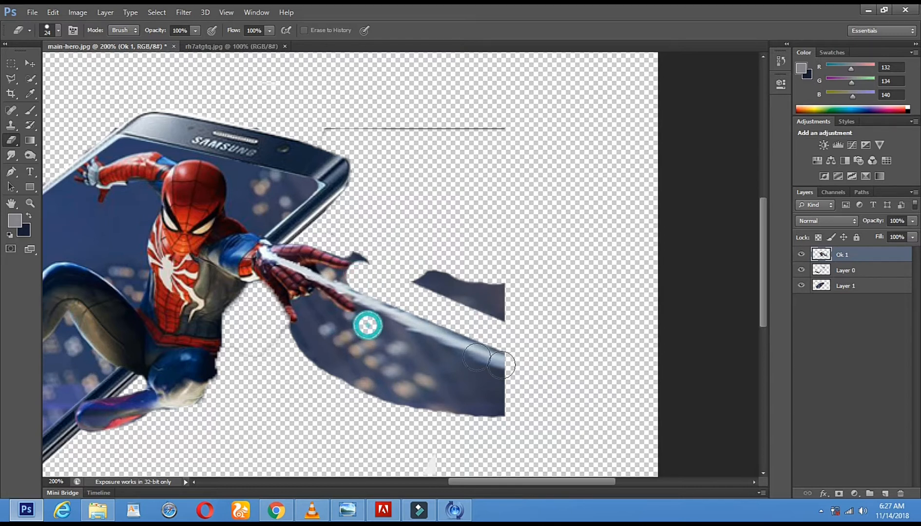
left_click(507, 382, "shift")
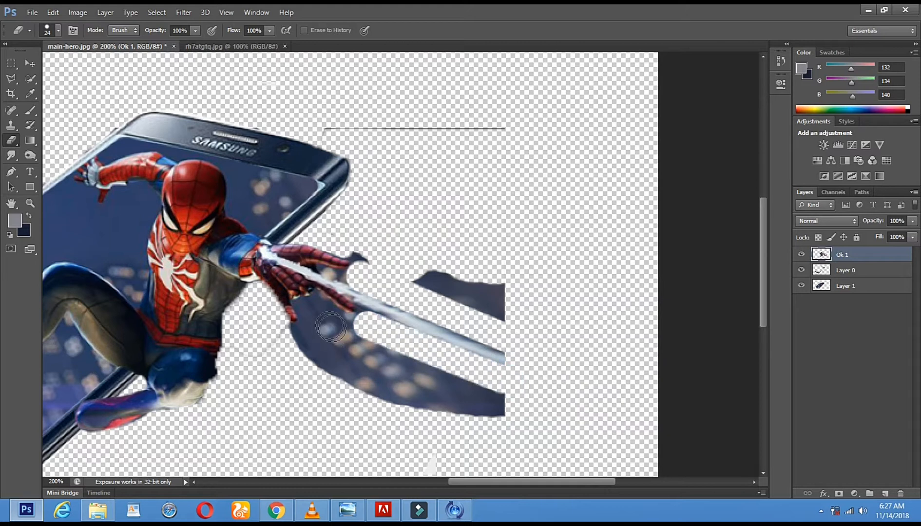
Step: Erase the leftover background piece above the web and the thin horizontal line beside the phone's top
mouse_move(394, 278)
left_mouse_down()
mouse_move(498, 287)
mouse_move(518, 310)
mouse_move(439, 289)
left_mouse_up()
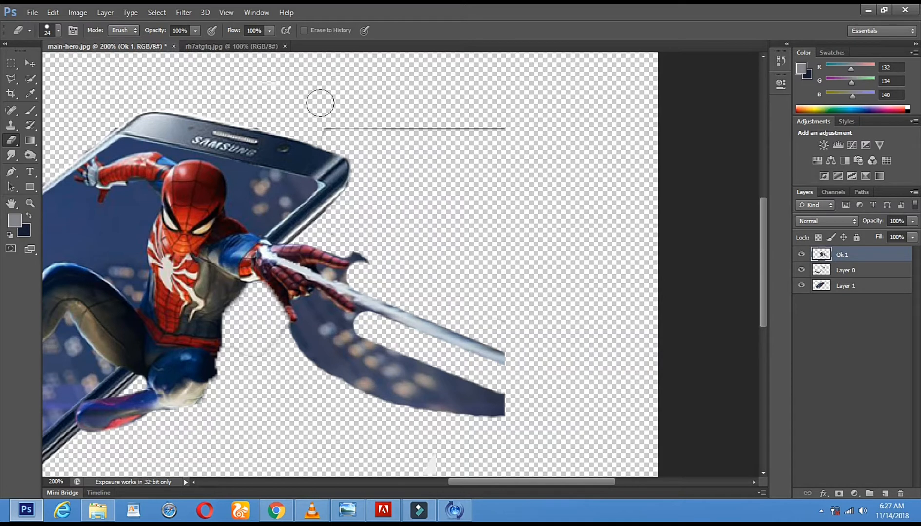
left_click_drag(323, 122, 643, 129)
left_click(405, 161)
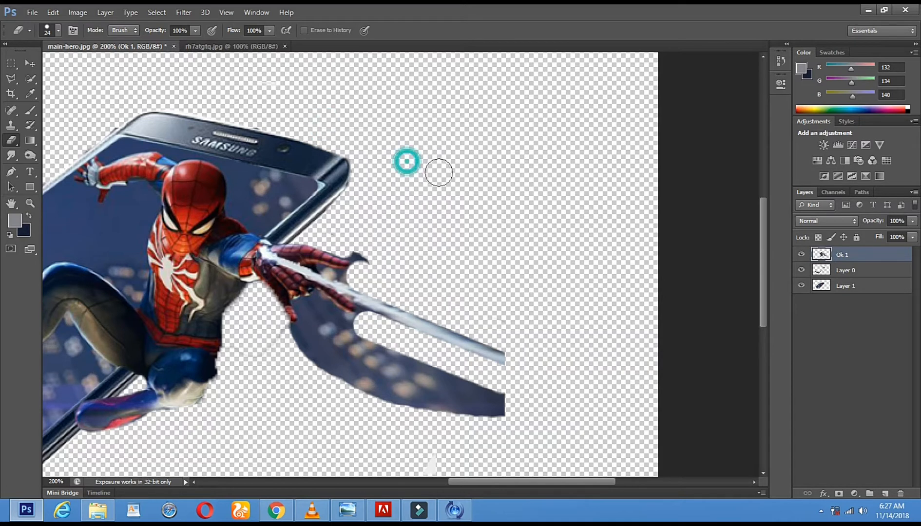
Step: Quick-select the remaining Ok 1 background below the hand and web and erase it with the 24 px Eraser
left_click(31, 78)
mouse_move(316, 298)
left_mouse_down()
mouse_move(317, 319)
mouse_move(344, 354)
left_mouse_up()
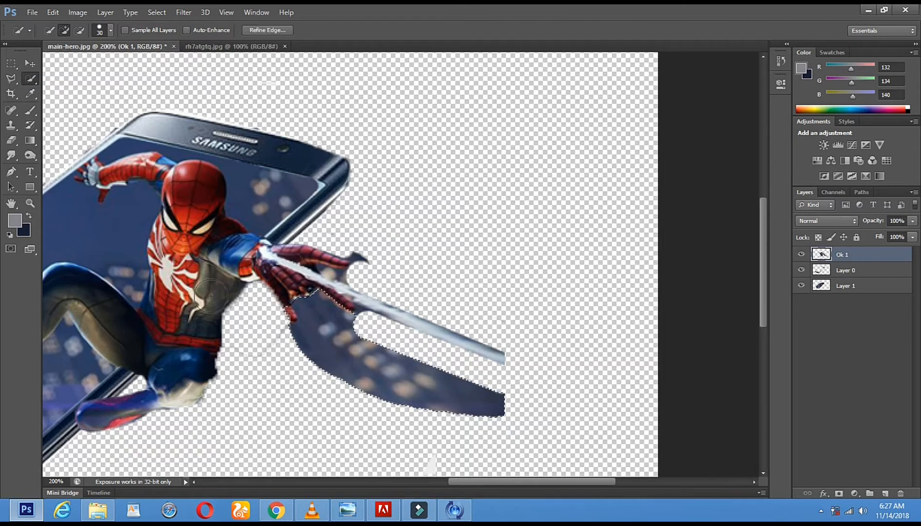
left_click(12, 141)
mouse_move(336, 310)
left_mouse_down()
mouse_move(322, 297)
mouse_move(310, 301)
mouse_move(309, 313)
left_mouse_up()
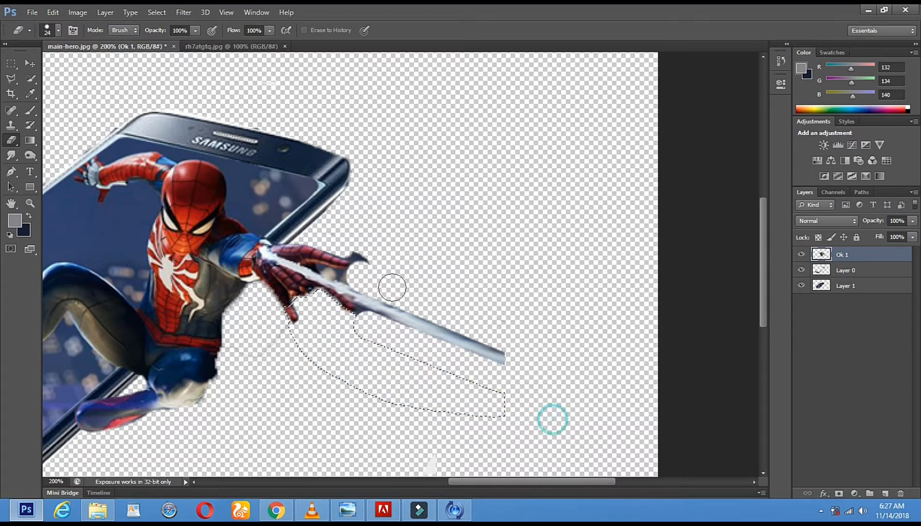
Step: Clear the leftover selection below the hand and web on Ok 1
left_click(367, 254)
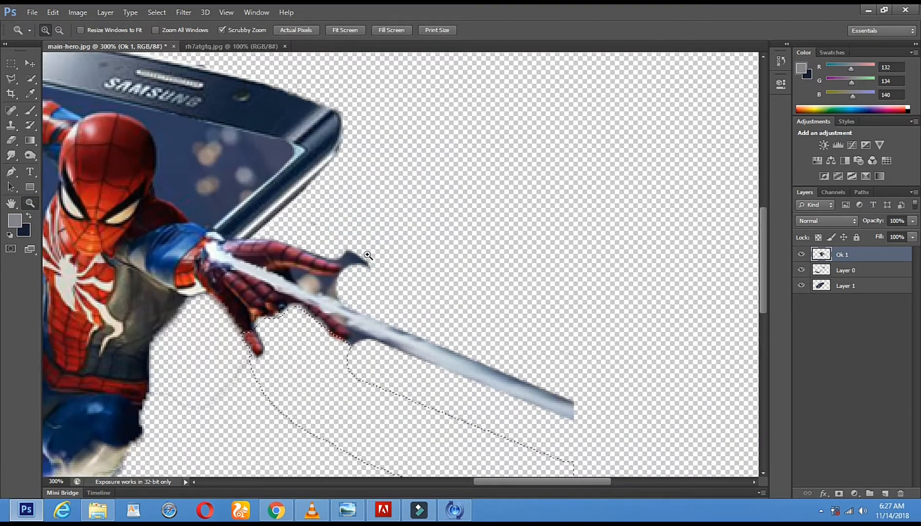
key("l")
left_click(464, 188)
double_click(472, 188)
left_click(436, 198)
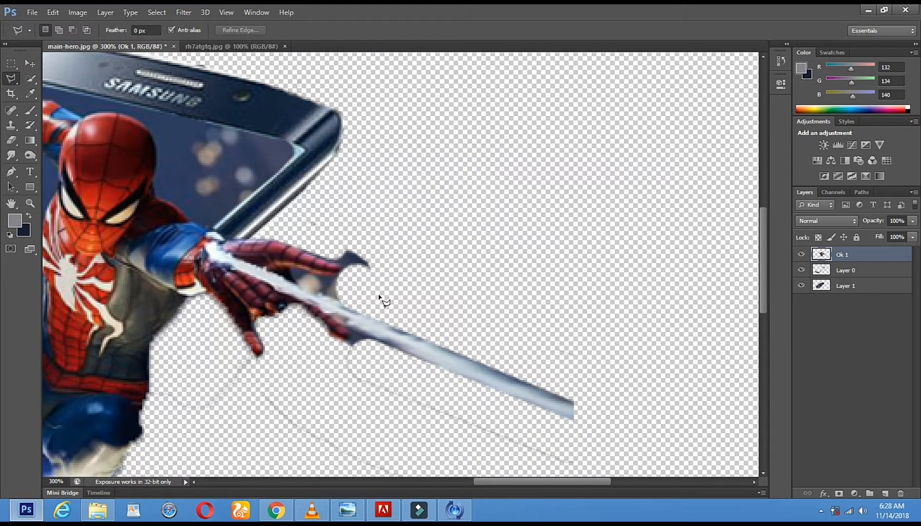
Step: Quick-select the upper finger, the adjoining part of the web and the background gap between them with a 30 px brush
left_click(31, 78)
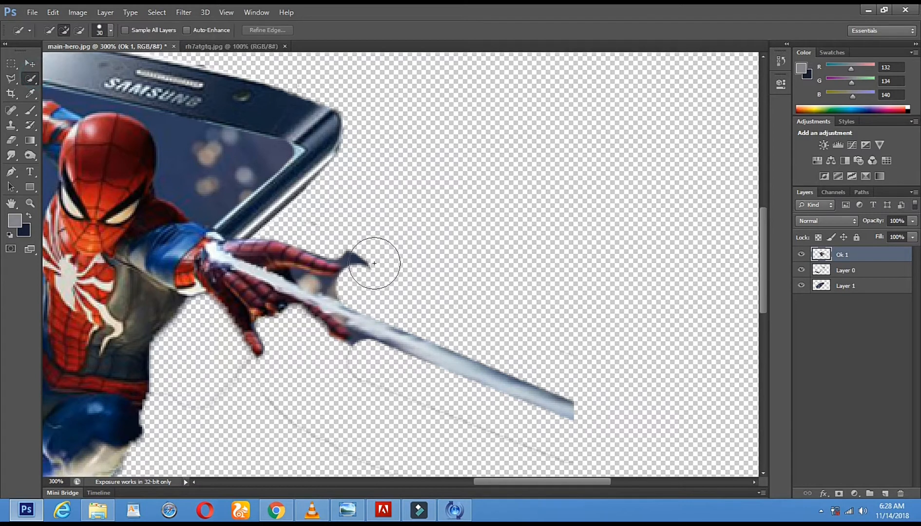
right_click(433, 226)
left_click(410, 210)
right_click(400, 239)
left_click(164, 195)
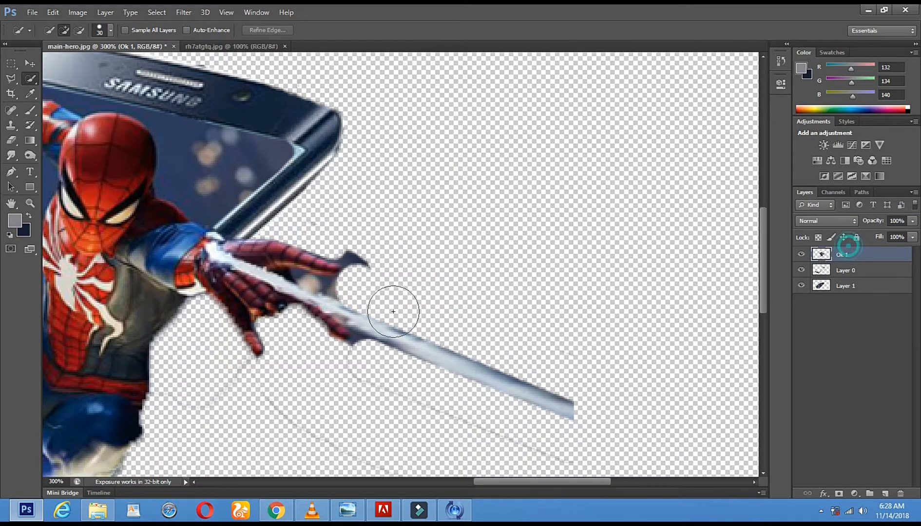
right_click(424, 317)
left_click(412, 267)
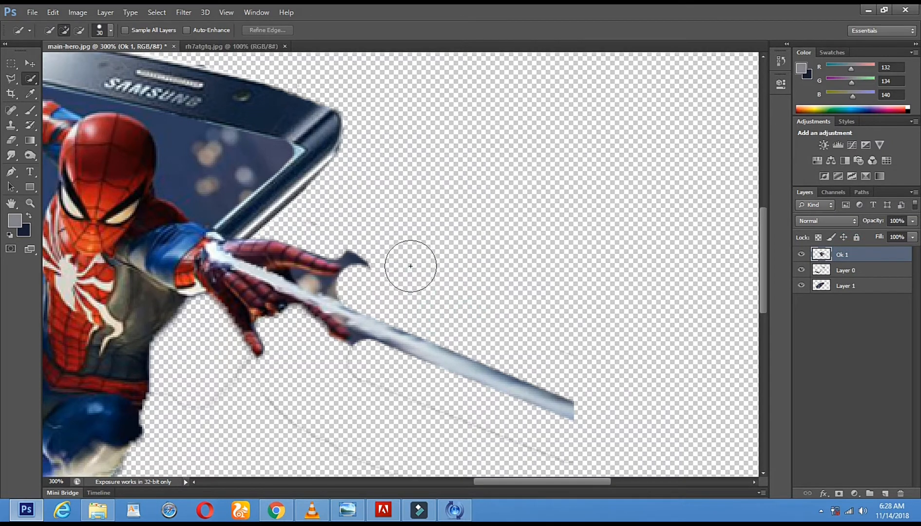
left_click(315, 285)
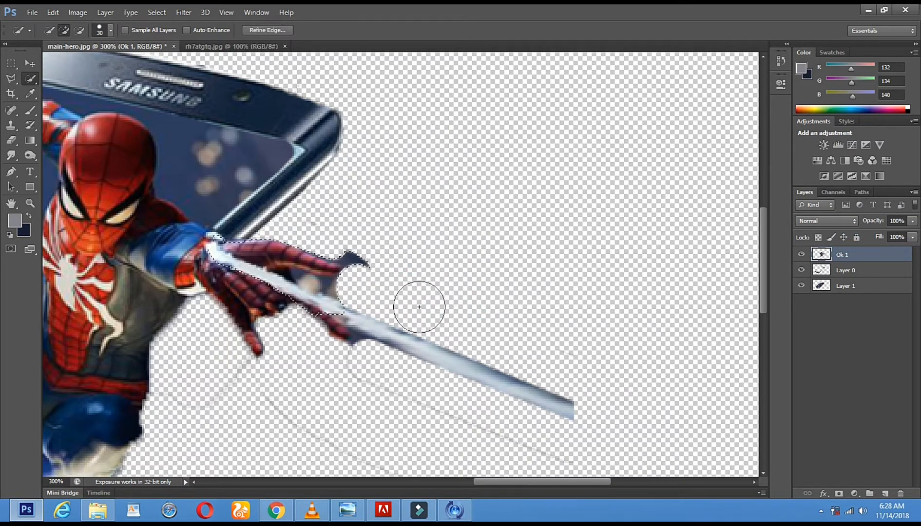
Step: Erase the dark background fragment at the tip of the upper finger with the 24 px Eraser
left_click(29, 203)
left_click(290, 252)
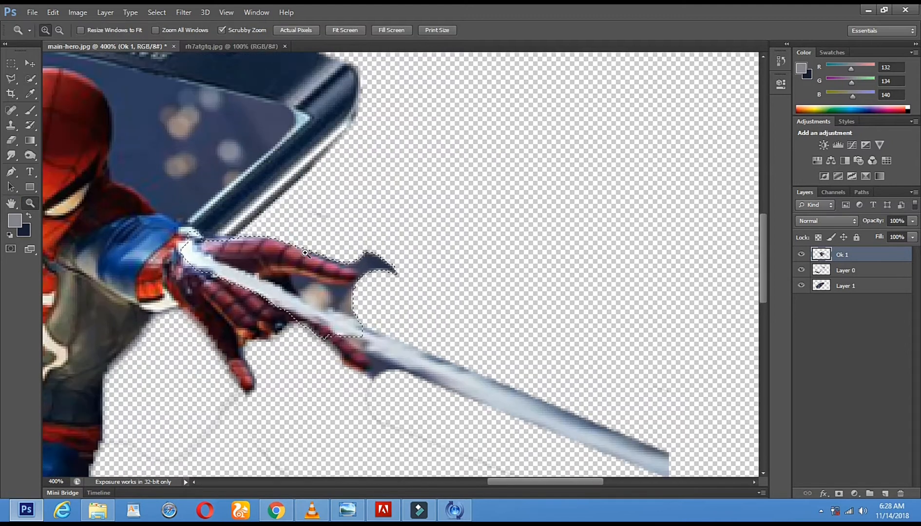
left_click(299, 266)
left_click(11, 140)
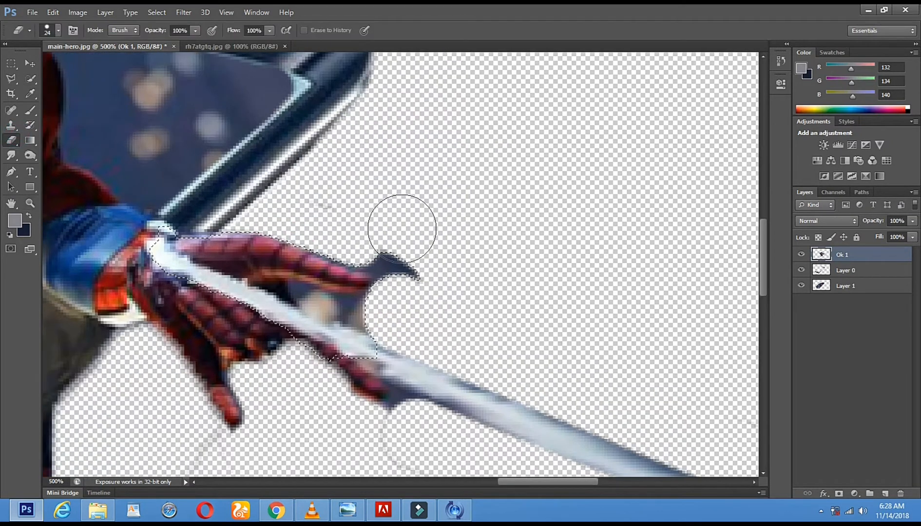
left_click_drag(425, 246, 369, 239)
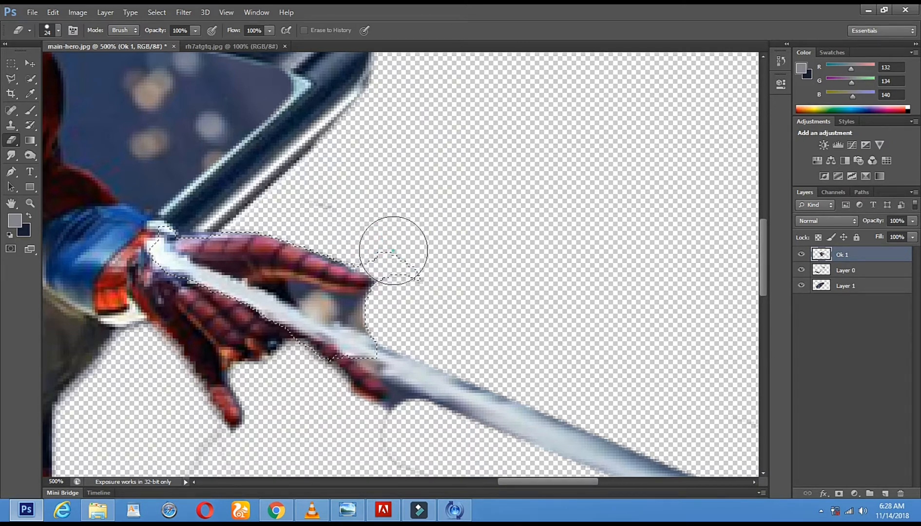
Step: Erase the background between the upper finger and the web inside the selection with 7 px and 4 px Eraser sizes
right_click(501, 287)
left_click_drag(526, 317, 520, 318)
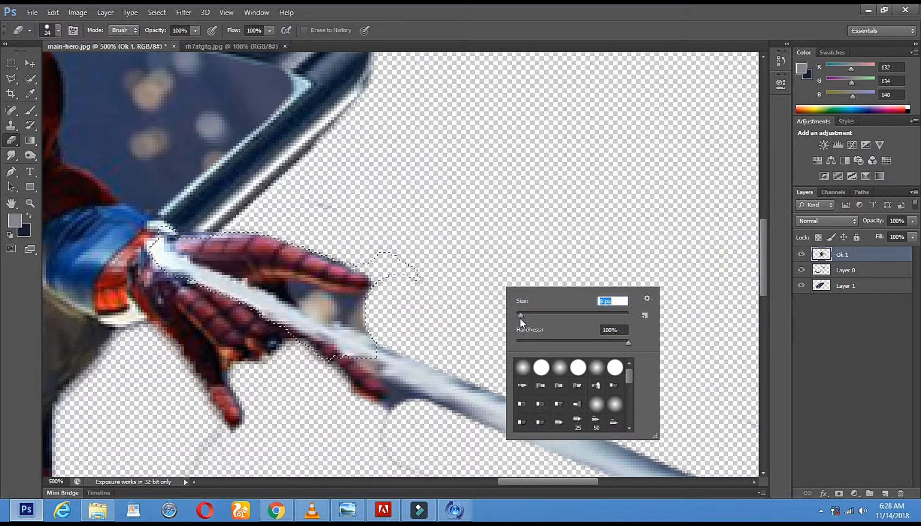
left_click(290, 291)
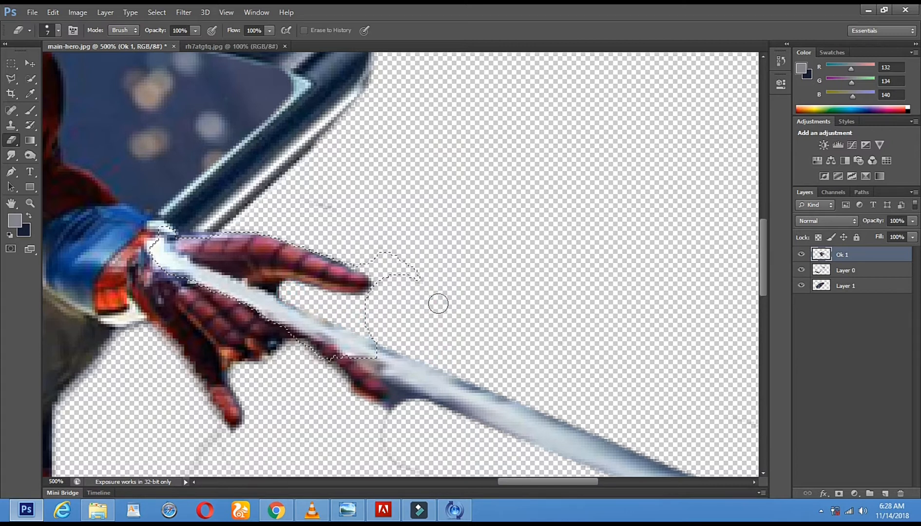
right_click(438, 303)
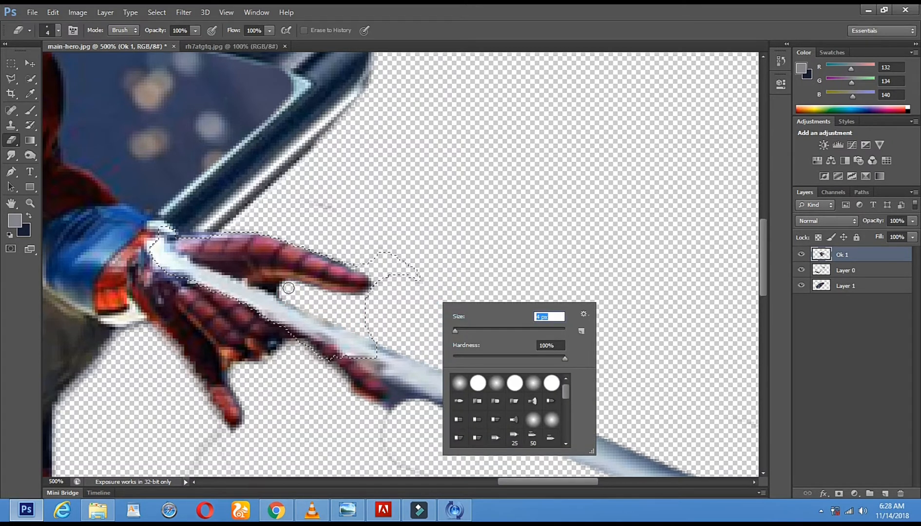
key("Return")
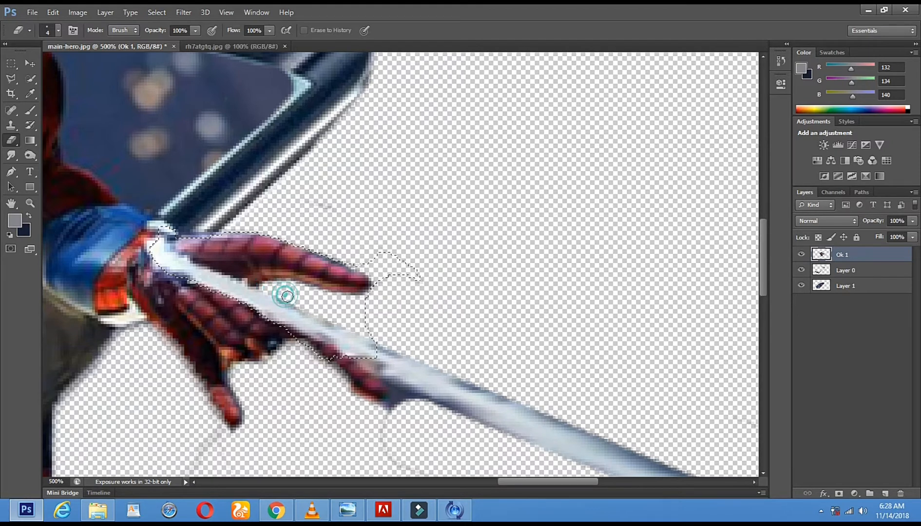
Step: Deselect the area around the upper finger and web
left_click_drag(437, 322, 360, 253)
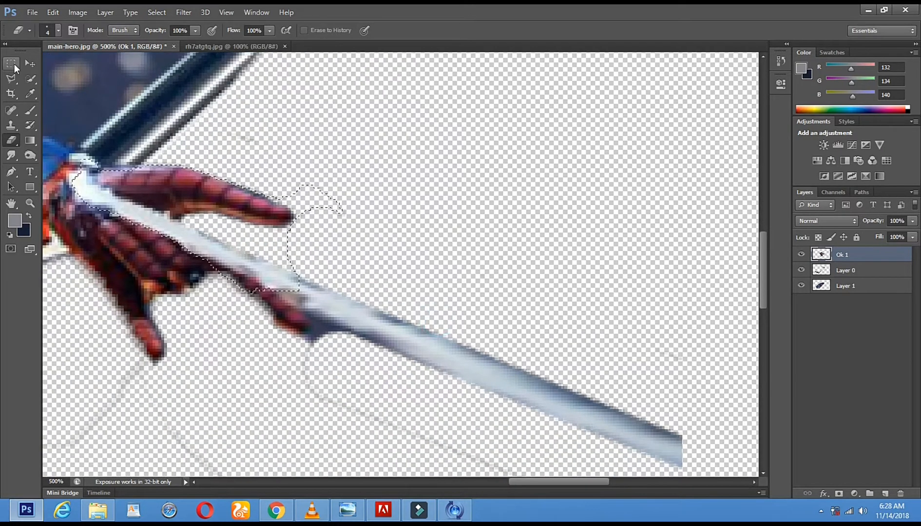
left_click(32, 60)
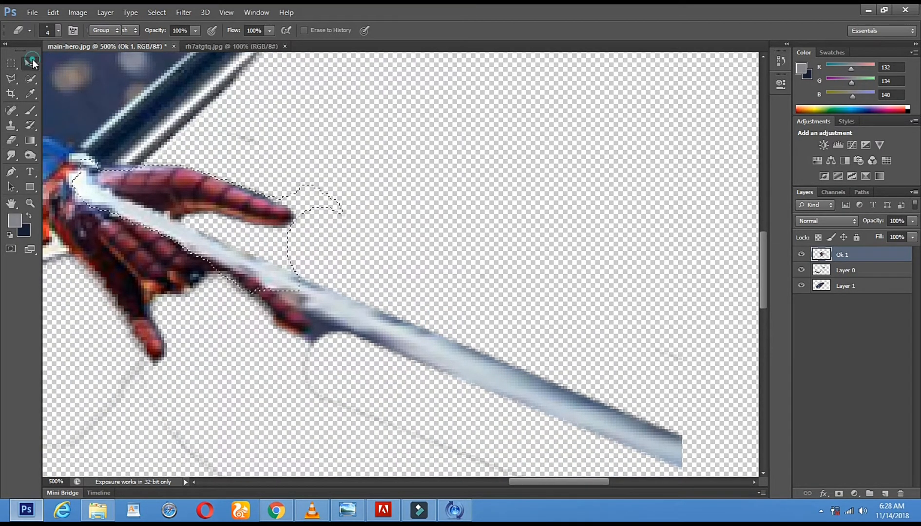
left_click(32, 204)
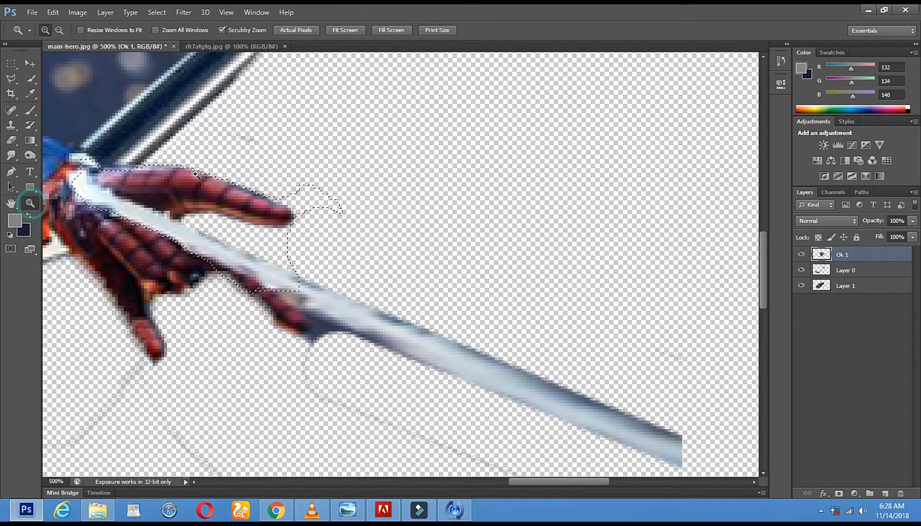
left_click(313, 204, "alt")
left_click(312, 204, "alt")
left_click(314, 177)
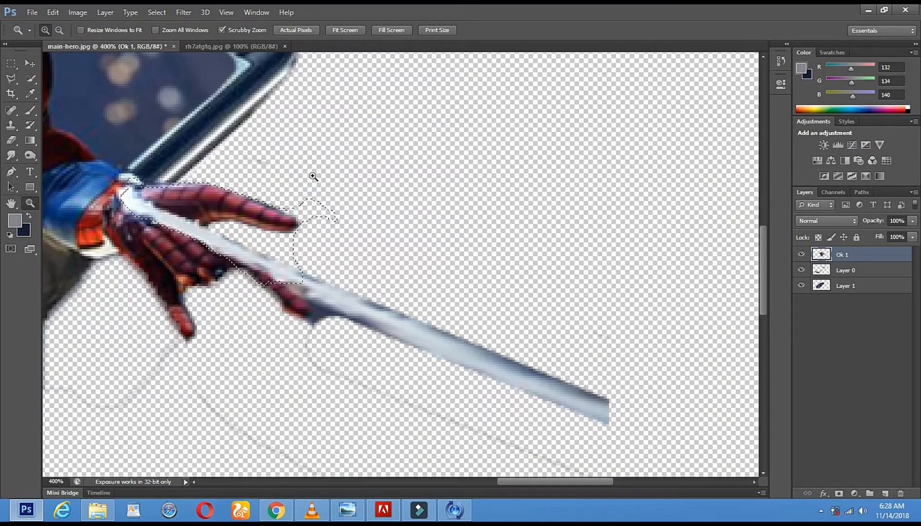
left_click(244, 195)
left_click(12, 79)
left_click(413, 144)
double_click(458, 153)
left_click(421, 200)
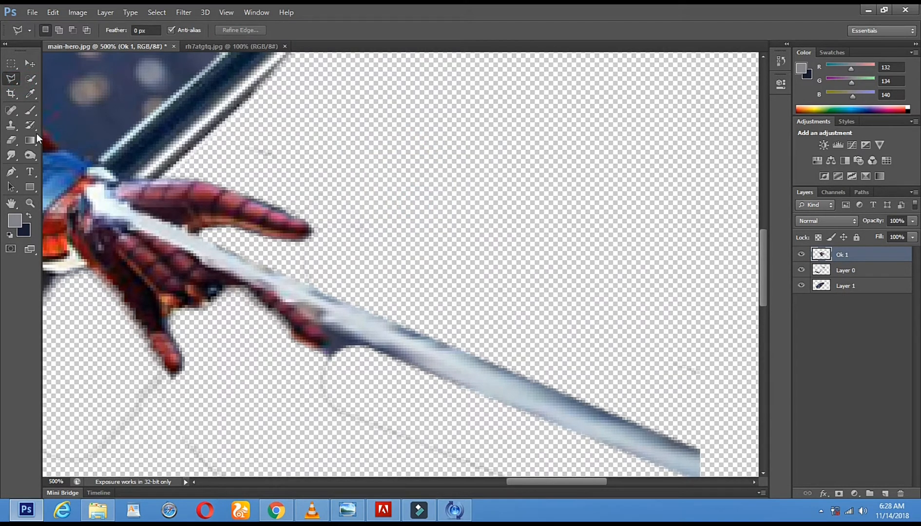
Step: Erase the faint grey outline remnants in the empty area below the hand and web with a 30 px Eraser
left_click(11, 141)
right_click(361, 241)
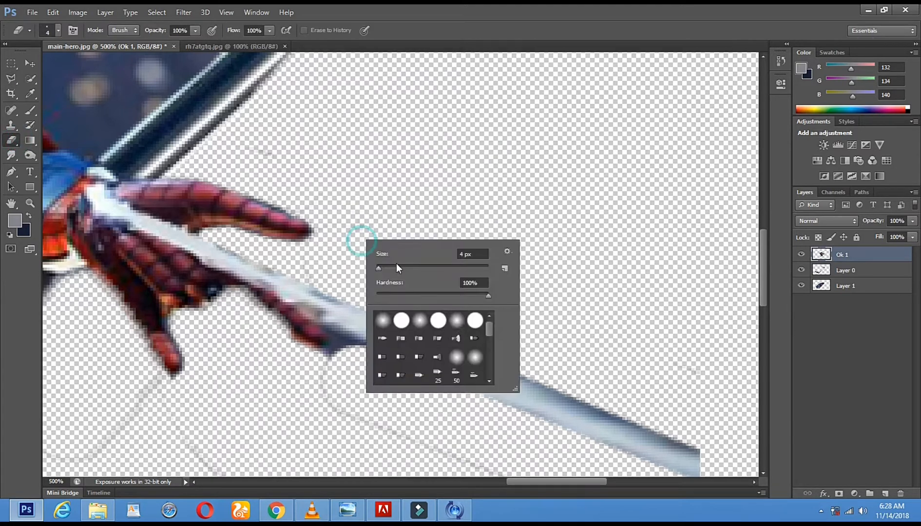
left_click_drag(120, 418, 222, 443)
left_click_drag(331, 388, 368, 247)
left_click_drag(148, 314, 401, 362)
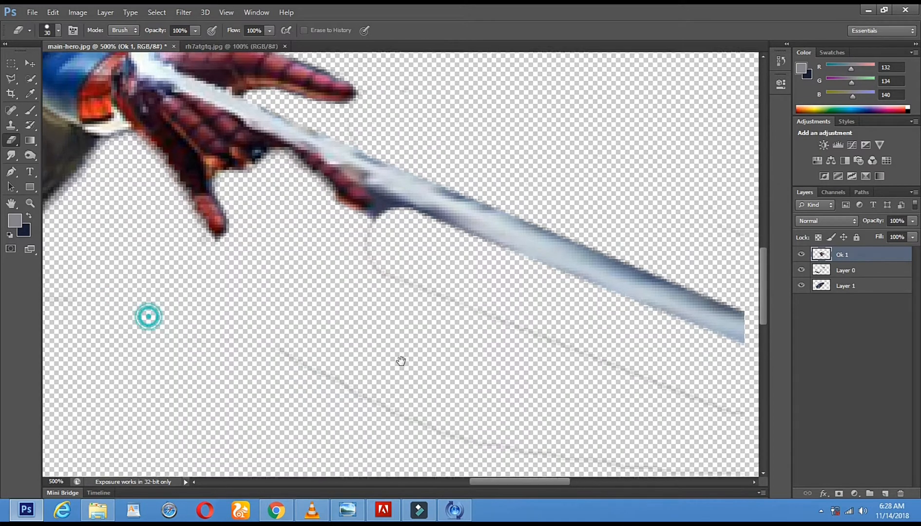
left_click(369, 366)
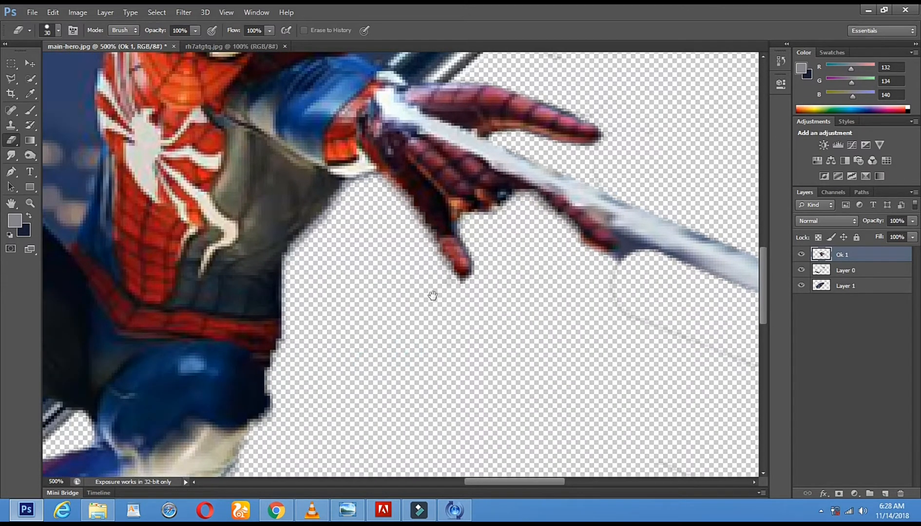
left_click_drag(426, 294, 321, 244)
mouse_move(491, 259)
left_mouse_down()
mouse_move(674, 312)
mouse_move(701, 331)
left_mouse_up()
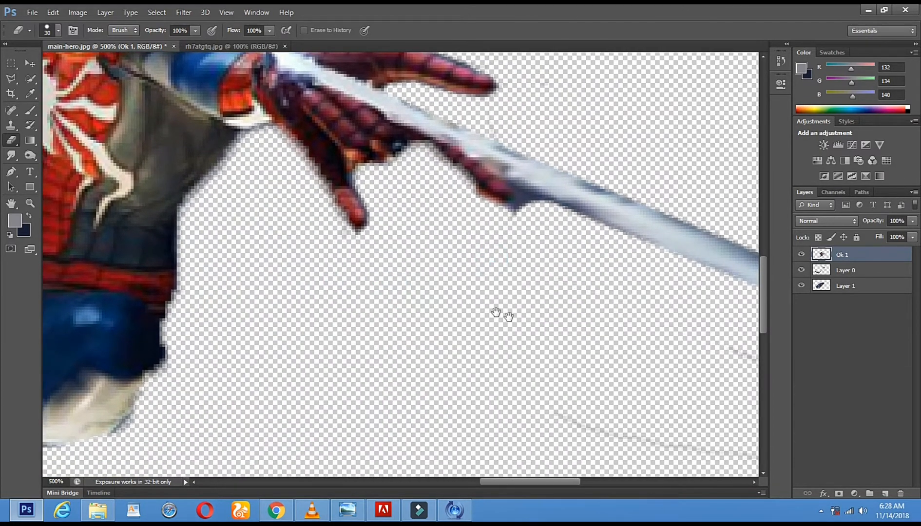
left_click_drag(508, 317, 357, 237)
mouse_move(357, 339)
left_mouse_down()
mouse_move(713, 341)
mouse_move(552, 282)
left_mouse_up()
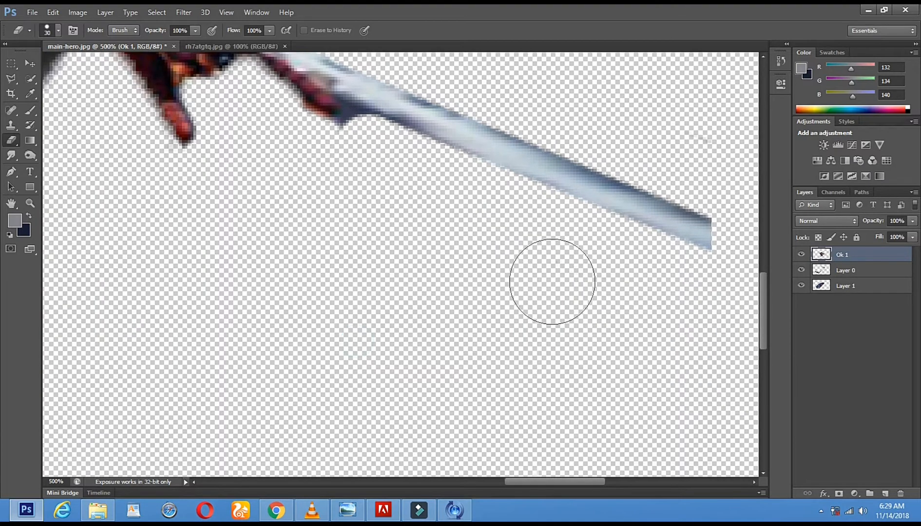
Step: Erase the dark background remnant between the lower fingertip and the web's underside with a 5 px Eraser
left_click_drag(317, 198, 553, 405)
right_click(530, 342)
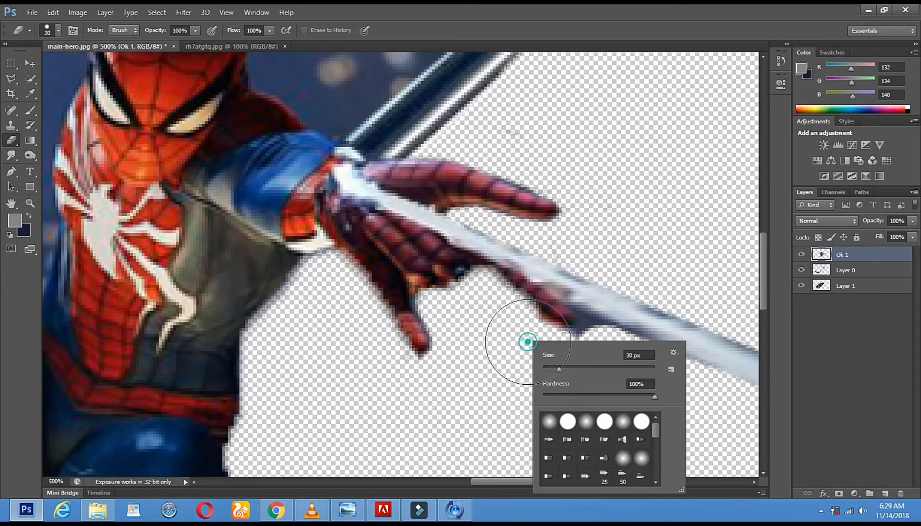
left_click(545, 370)
left_click(468, 341)
left_click_drag(574, 375, 506, 353)
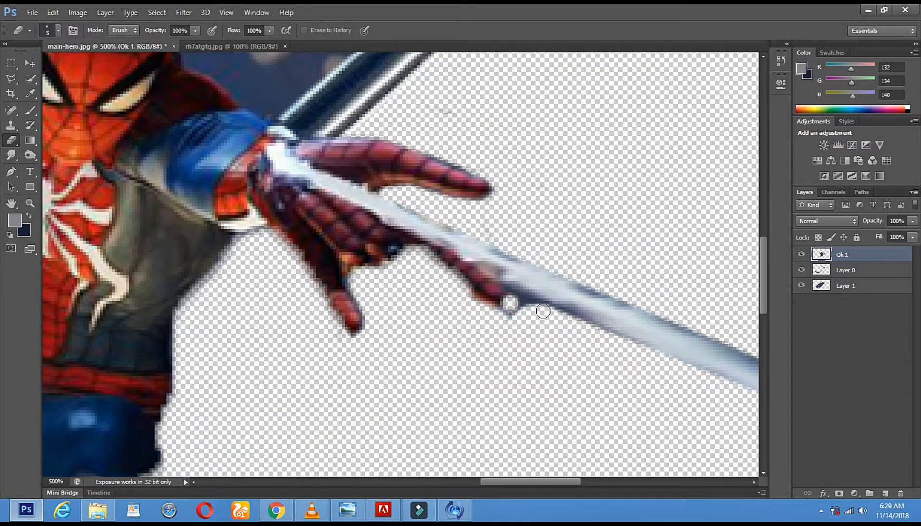
left_click(515, 315)
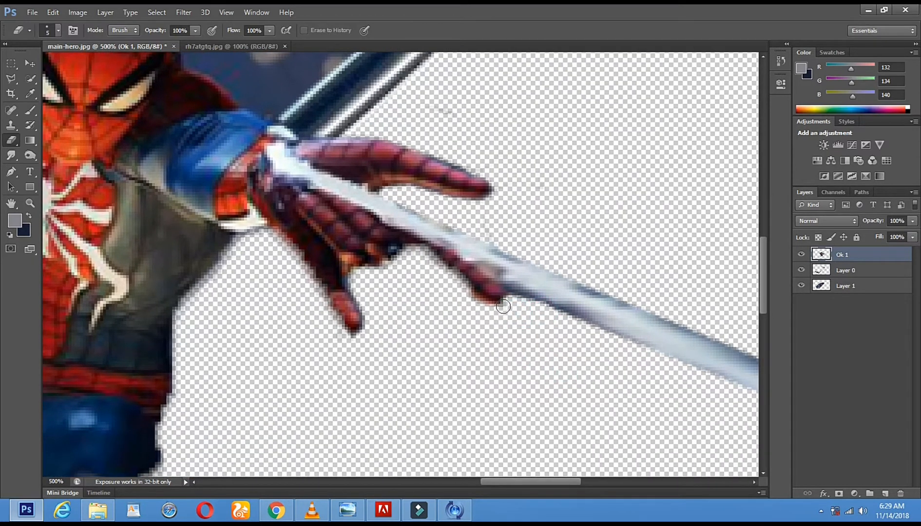
Step: Trim the web's upper edge from the hand to its far end with the 5 px Eraser
left_click_drag(551, 323, 426, 318)
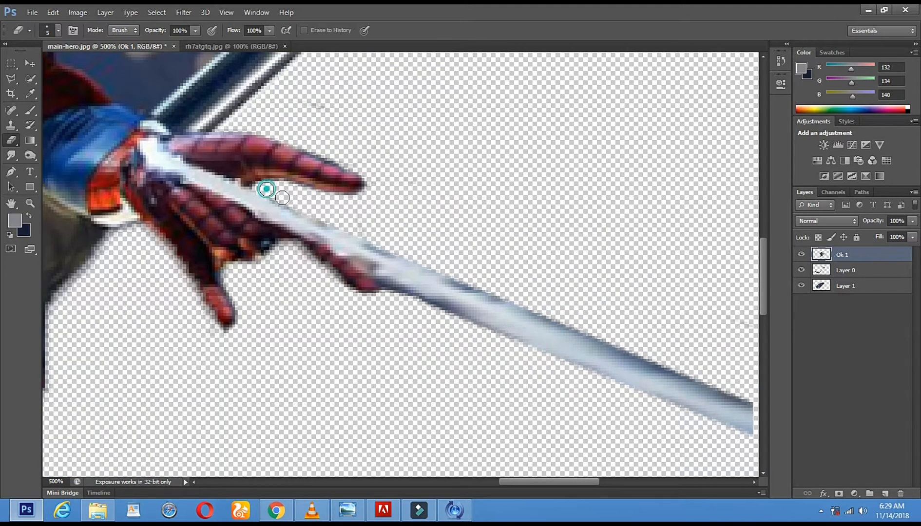
left_click(403, 254)
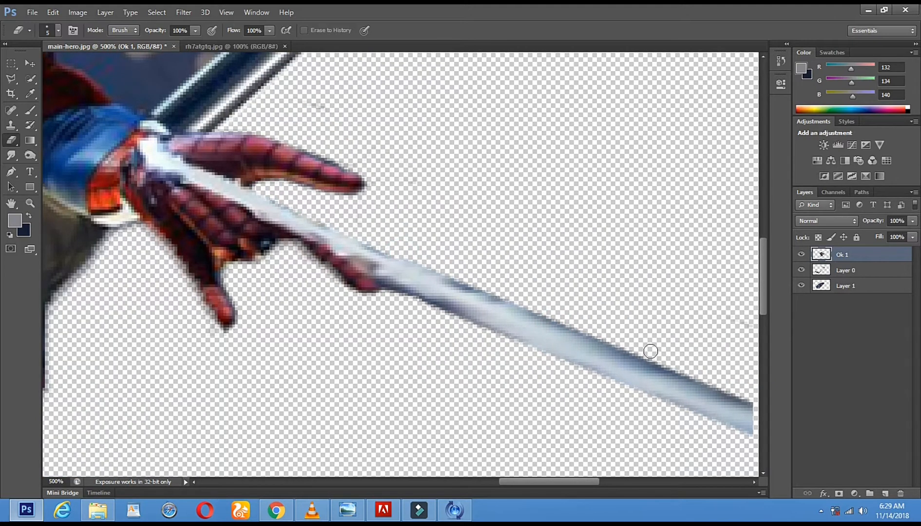
left_click_drag(650, 355, 536, 333)
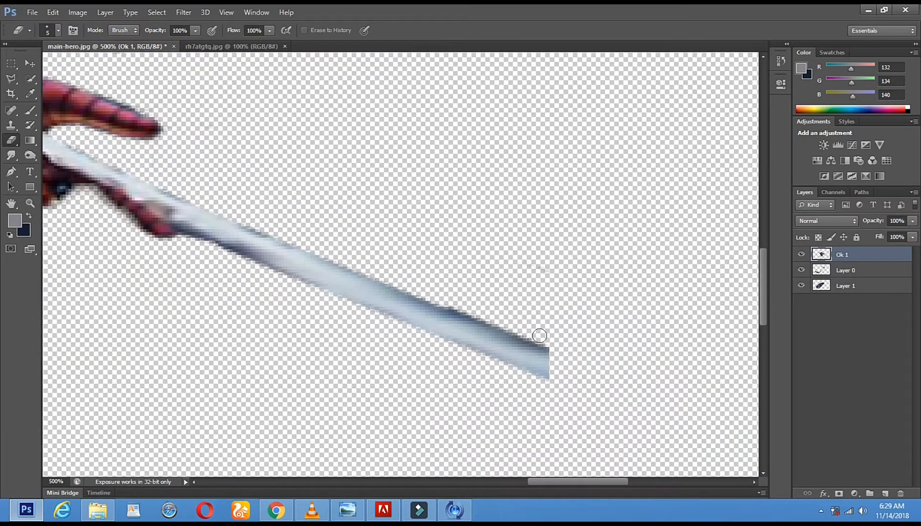
left_click(555, 340, "shift")
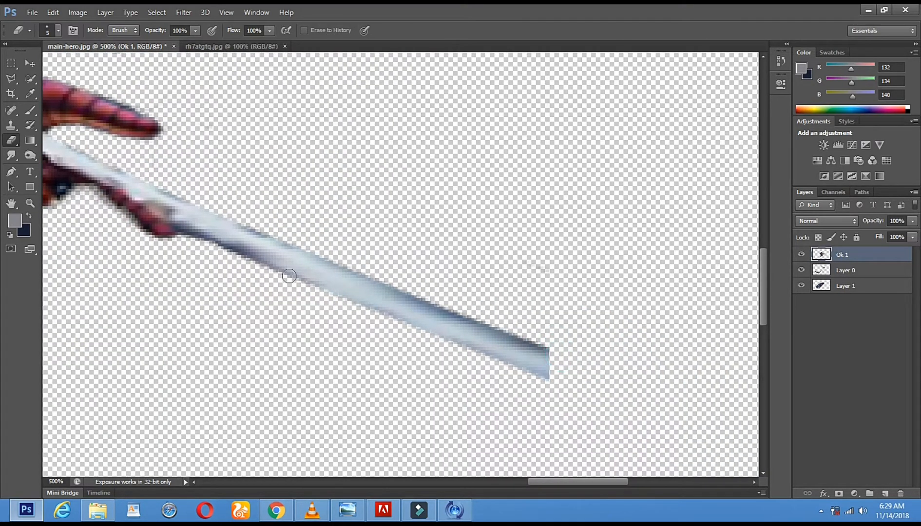
Step: Smudge the web's cut-off end outward into a soft tip with a 67 px splatter brush at 50% strength
left_click(30, 204)
left_click(272, 268, "alt")
left_click(271, 267, "alt")
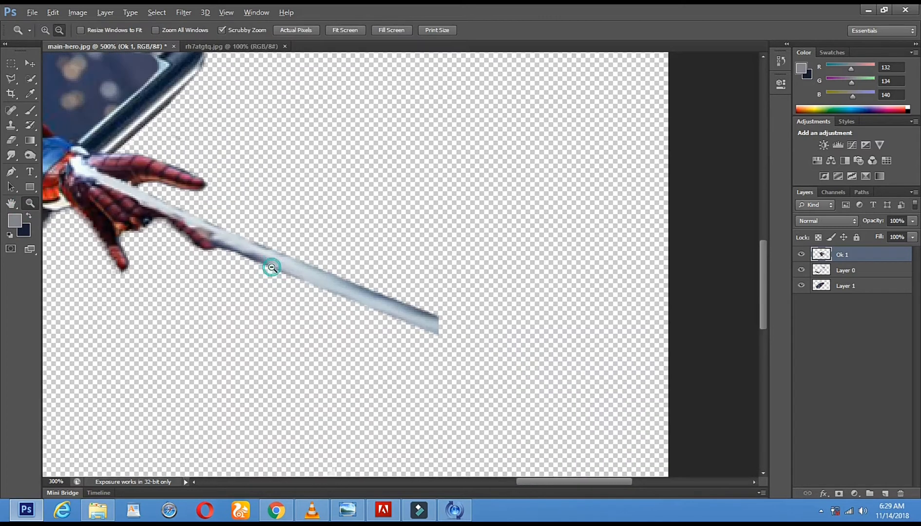
left_click(272, 268, "alt")
left_click(272, 267, "alt")
left_click(528, 287)
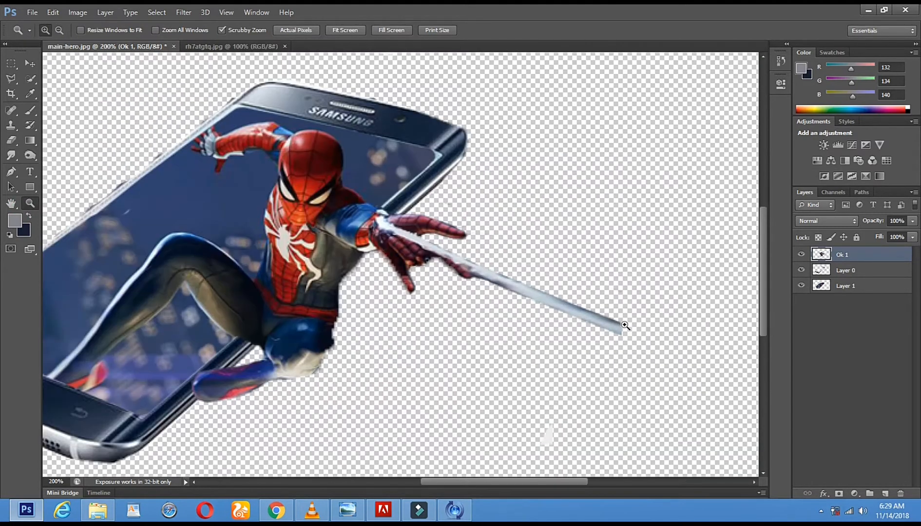
left_click(620, 323)
left_click_drag(481, 328, 363, 314)
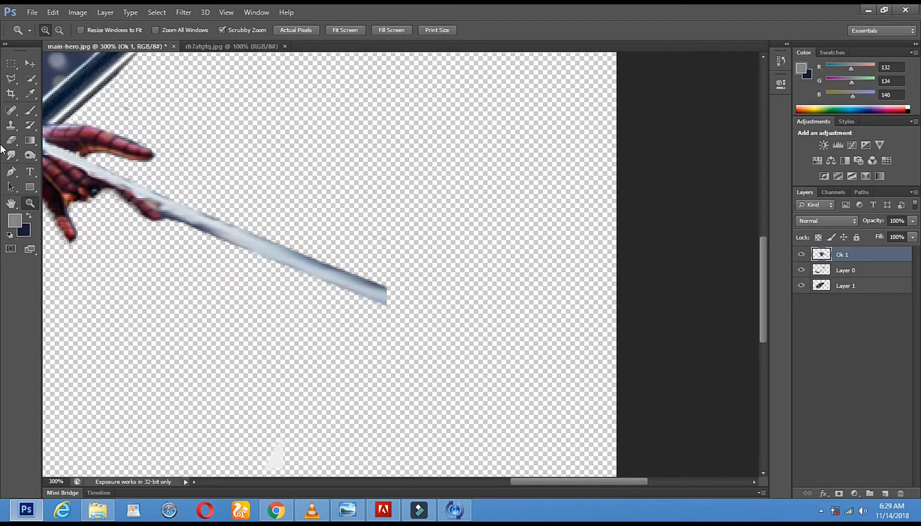
left_click(10, 155)
right_click(336, 280)
left_click(386, 306)
left_click(384, 220)
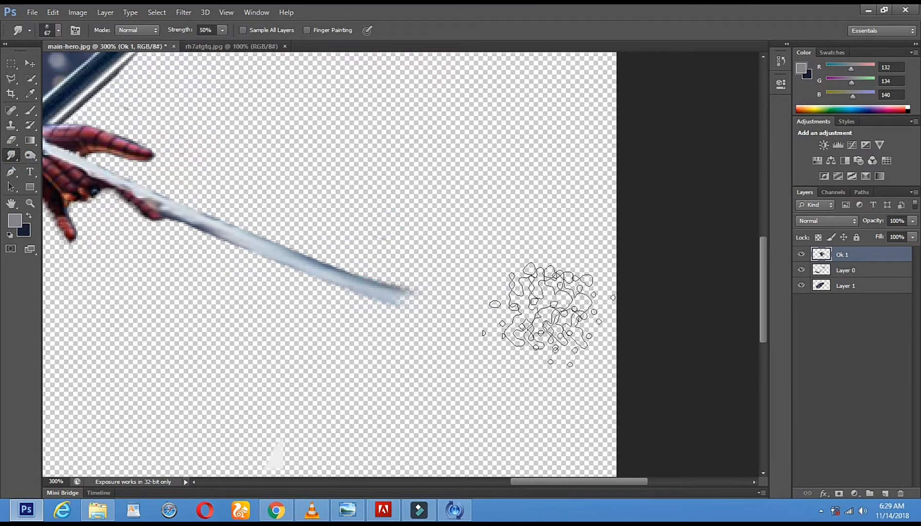
left_click_drag(392, 274, 433, 309)
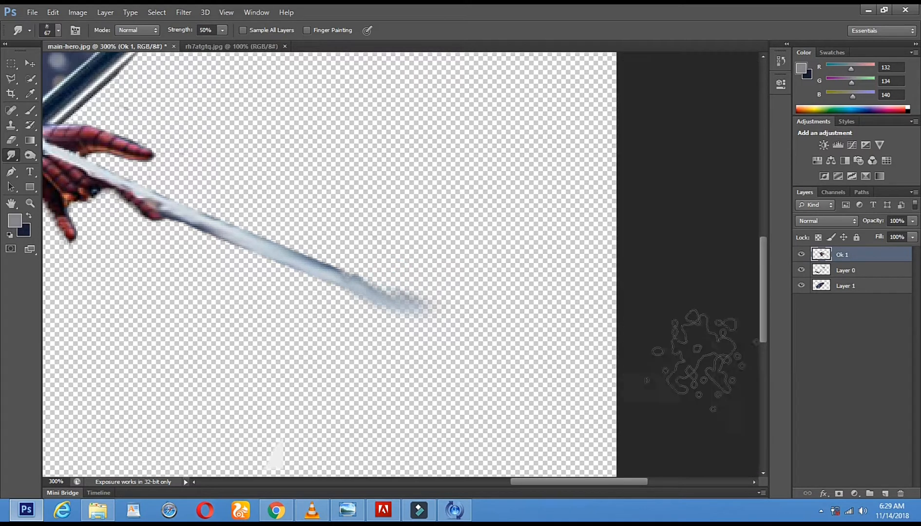
Step: Smudge the web's soft tip outward in repeated strokes until it reaches the canvas edge, using the 67 px splatter brush at 50% strength
left_click_drag(349, 283, 668, 298)
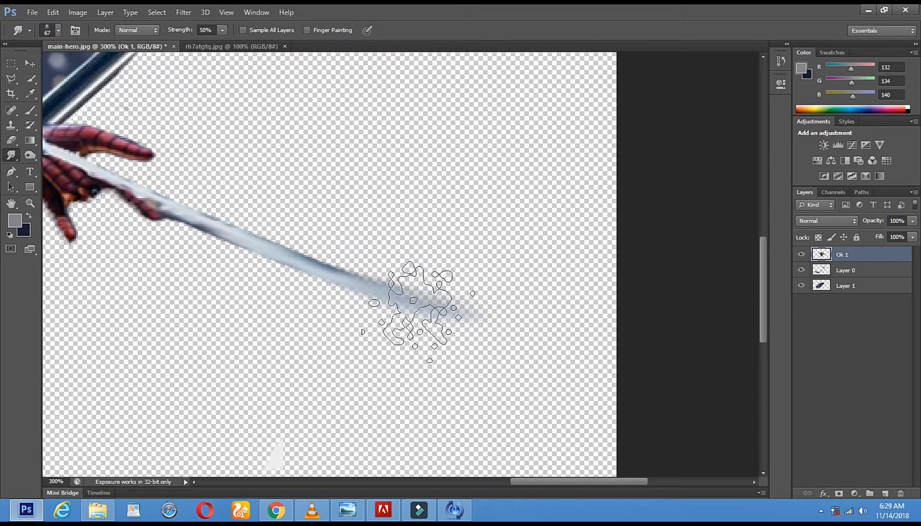
left_click_drag(380, 288, 531, 320)
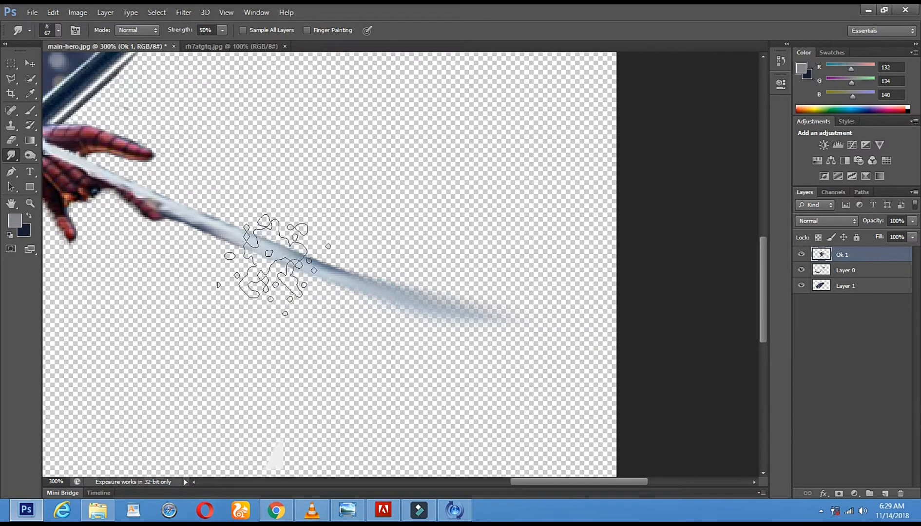
left_click_drag(276, 263, 720, 327)
left_click_drag(353, 285, 860, 385)
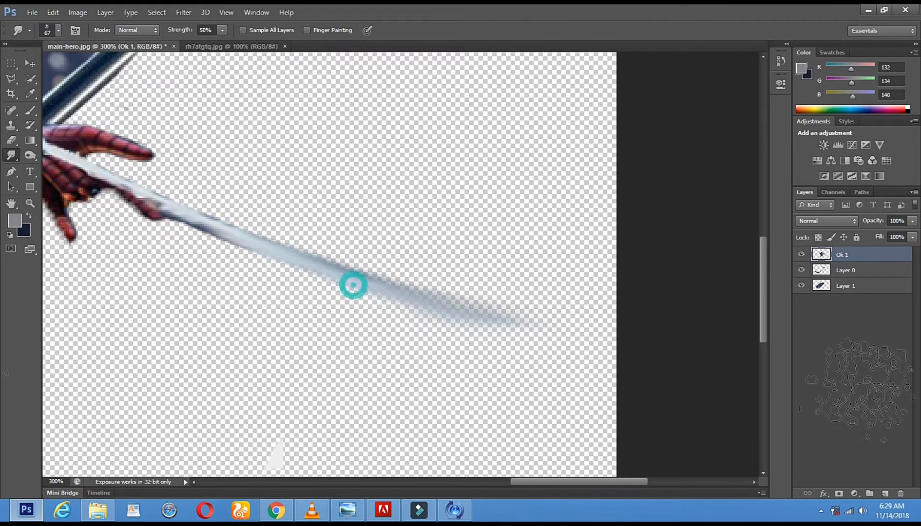
mouse_move(339, 291)
left_mouse_down()
mouse_move(524, 308)
mouse_move(843, 312)
left_mouse_up()
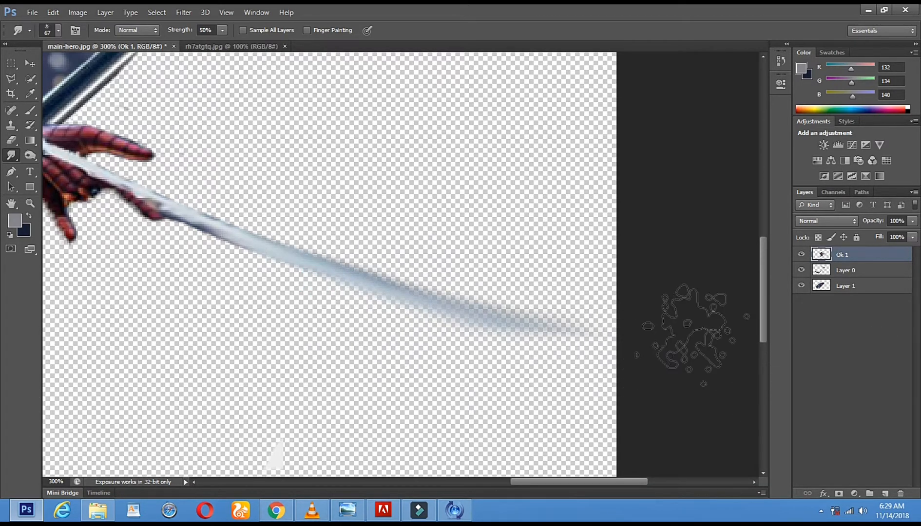
left_click_drag(421, 293, 901, 336)
left_click_drag(294, 255, 789, 348)
mouse_move(244, 256)
left_mouse_down()
mouse_move(360, 279)
mouse_move(747, 341)
mouse_move(872, 334)
left_mouse_up()
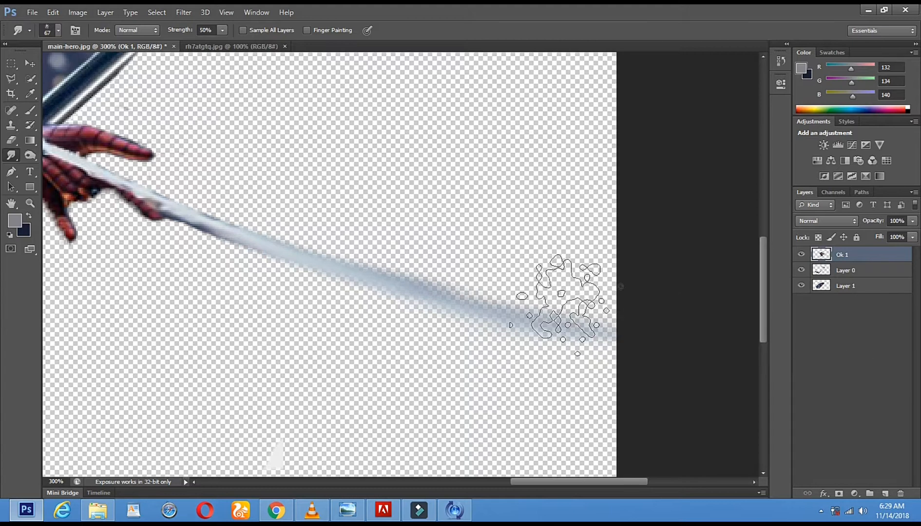
left_click_drag(388, 279, 916, 371)
left_click_drag(352, 271, 682, 347)
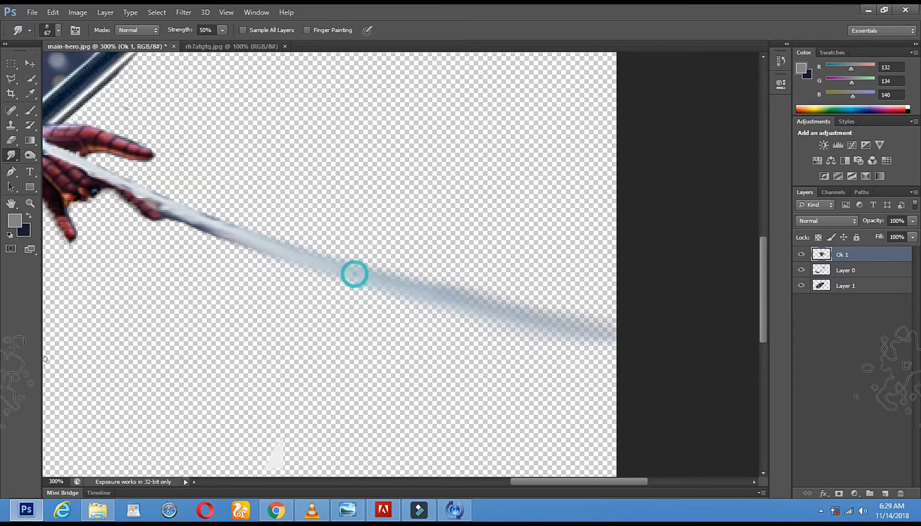
Step: Examine the whole phone and Spider-Man composite, including the extended web
left_click(221, 294, "alt")
left_click(221, 295, "alt")
left_click(221, 294, "alt")
left_click(430, 273)
left_click(527, 260)
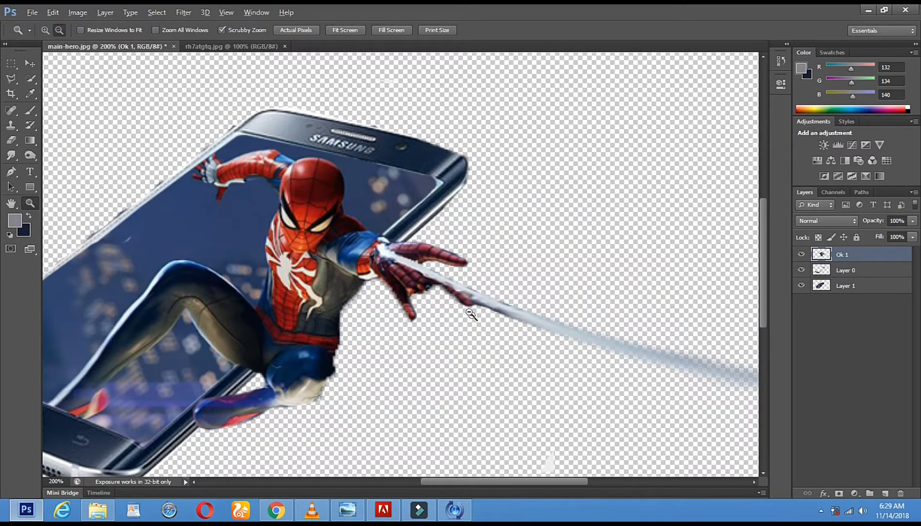
left_click(387, 249, "alt")
left_click(387, 249, "alt")
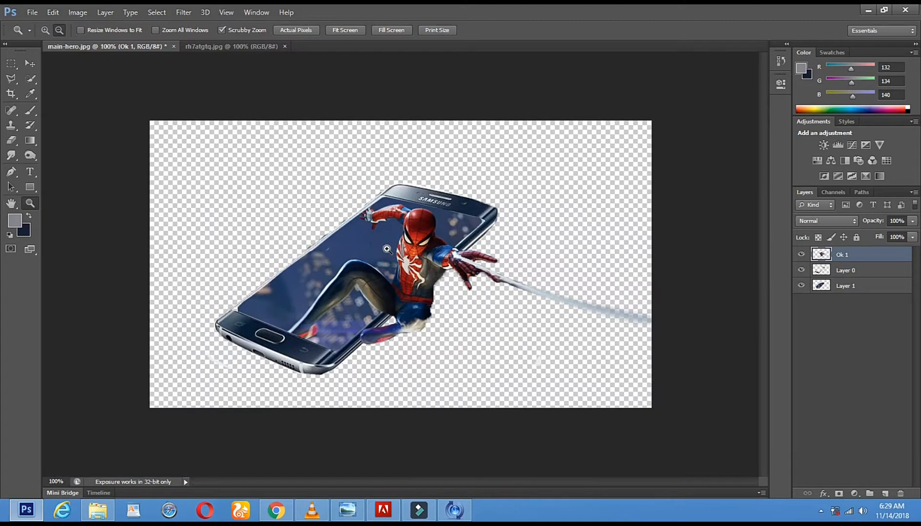
left_click(416, 245)
left_click(416, 246)
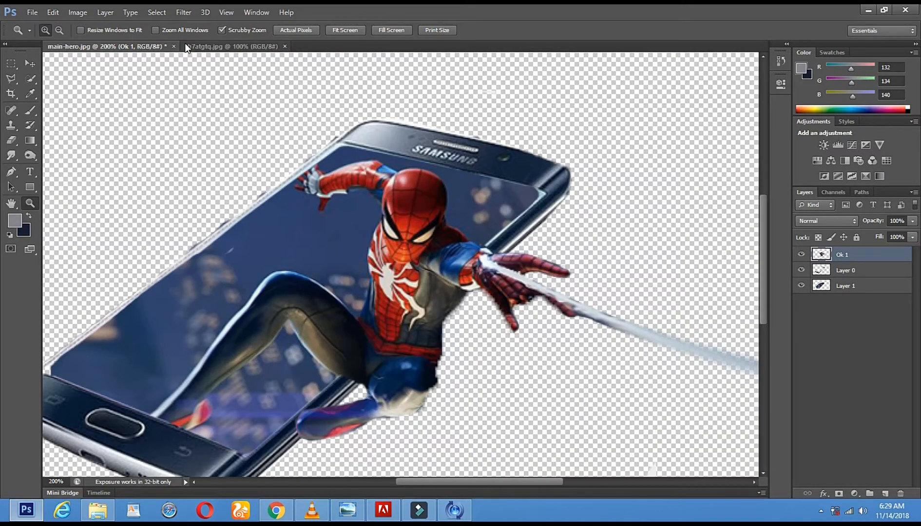
Step: Switch to Chrome and replace the Google Images search for mobile with "wallpapar"
left_click(263, 517)
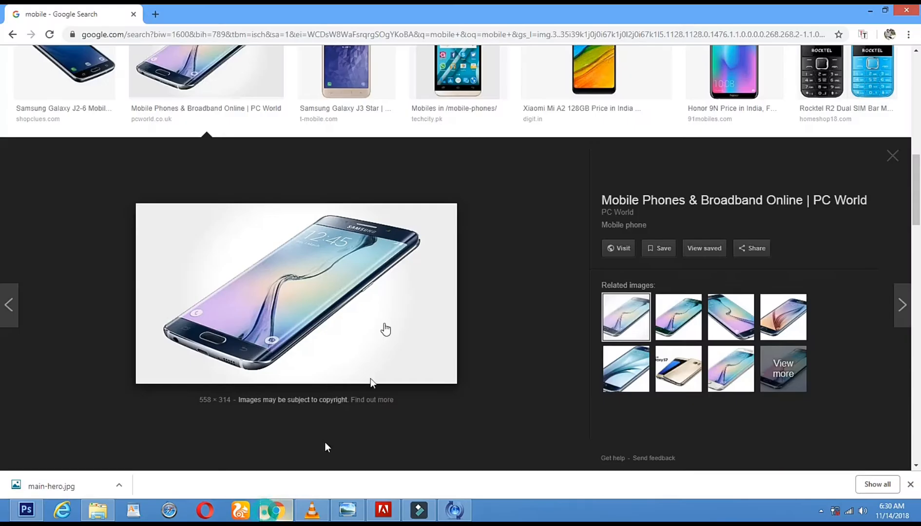
scroll(386, 273, "up", 10)
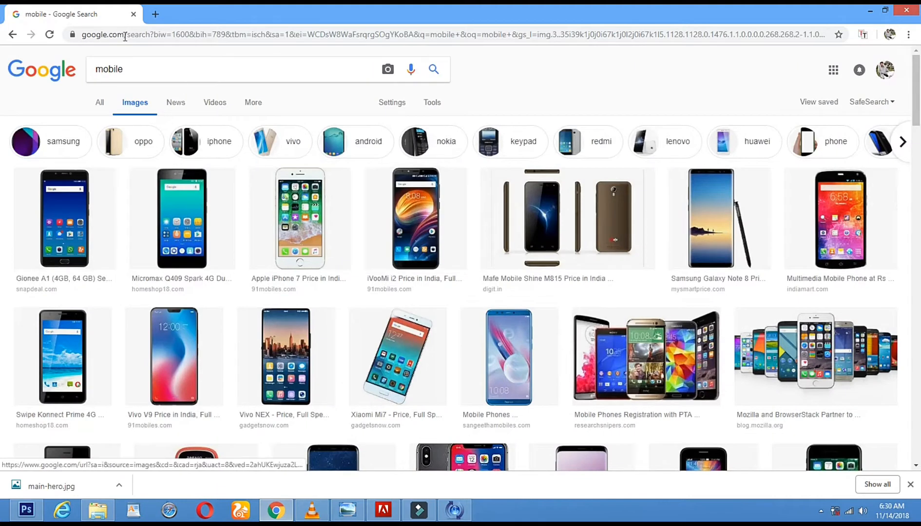
double_click(141, 68)
type("q")
key("BackSpace")
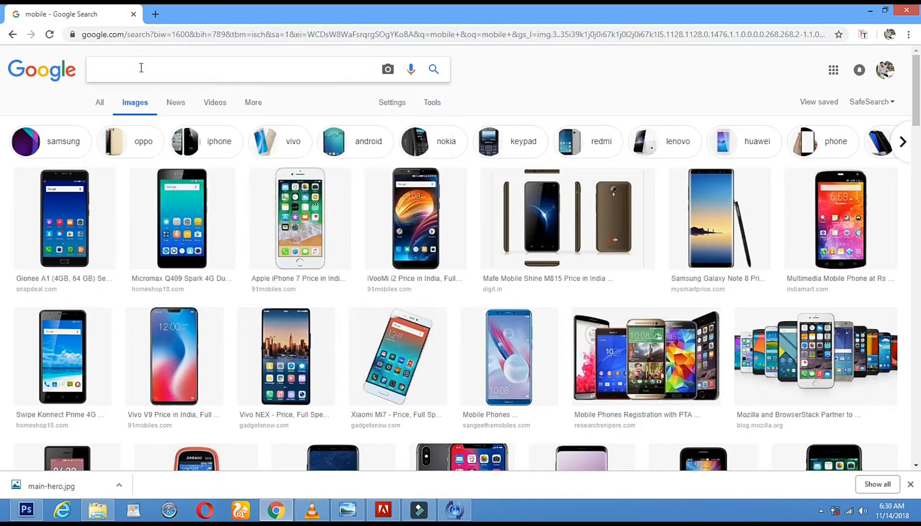
type("wallpapar")
key("Return")
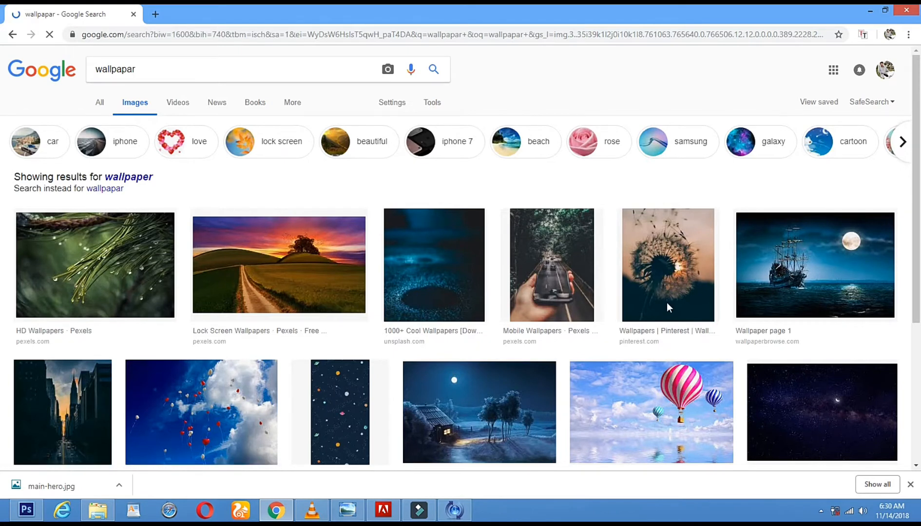
Step: Open the dark blue Apple macOS Mojave dune wallpaper from the results and save it to the Desktop as the JPEG Mojave
scroll(666, 302, "down", 2)
scroll(653, 310, "down", 5)
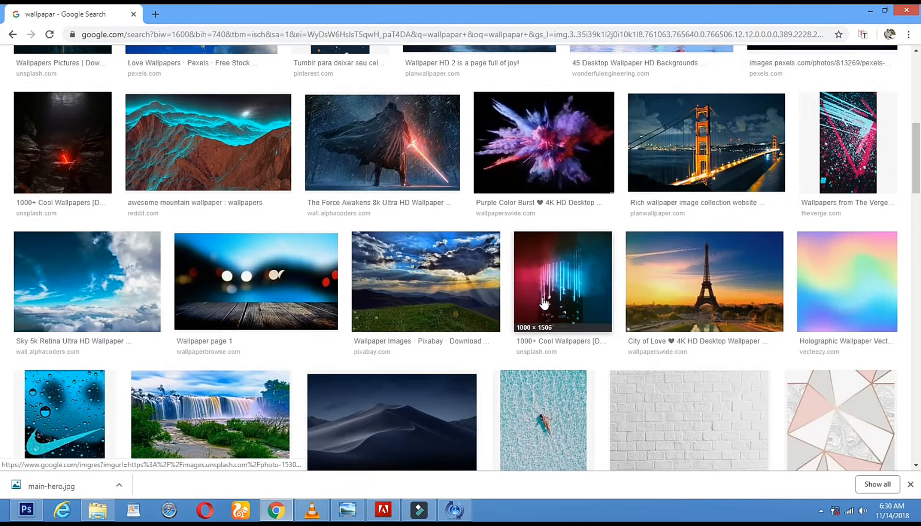
scroll(383, 283, "down", 3)
left_click(392, 253)
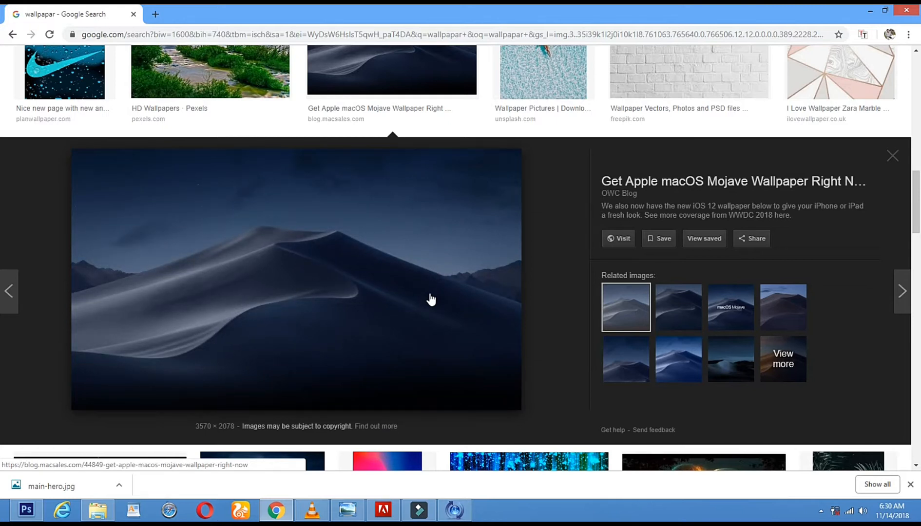
right_click(159, 213)
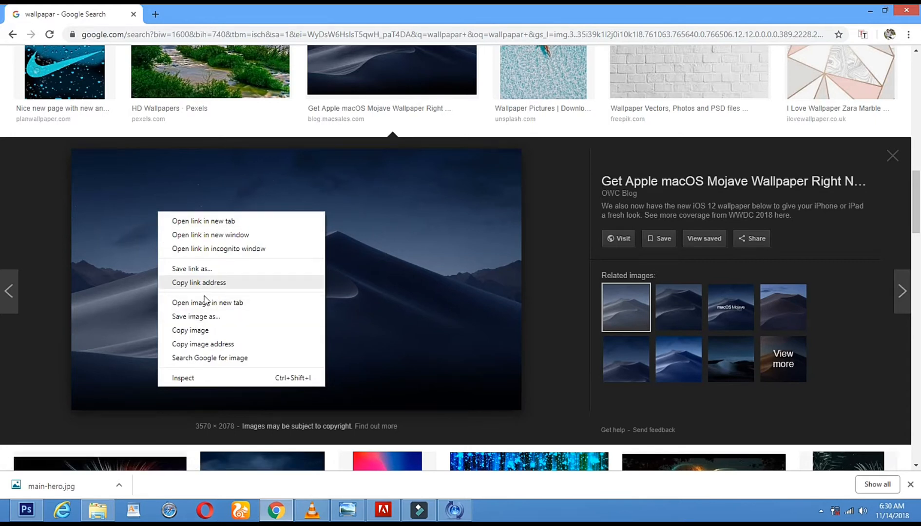
left_click(196, 317)
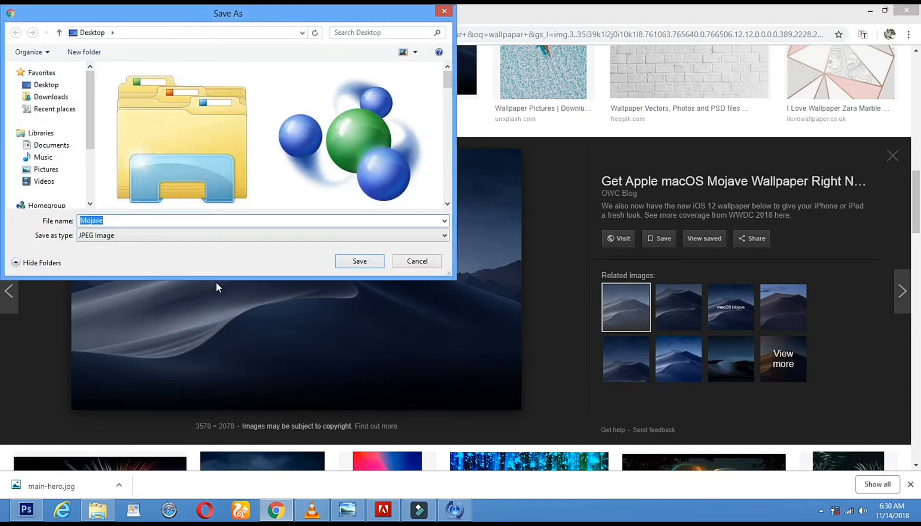
left_click(59, 84)
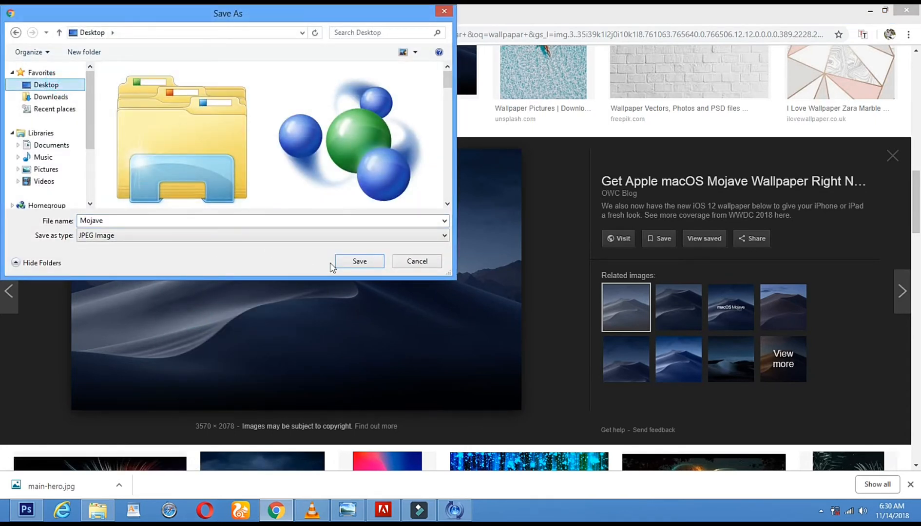
left_click(344, 262)
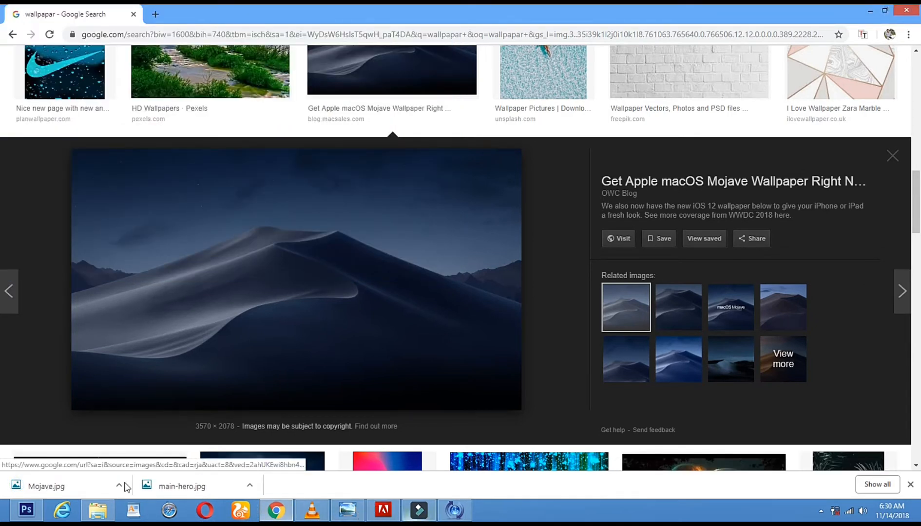
Step: Switch back to Photoshop and open the Mojave image from the Desktop
left_click(35, 510)
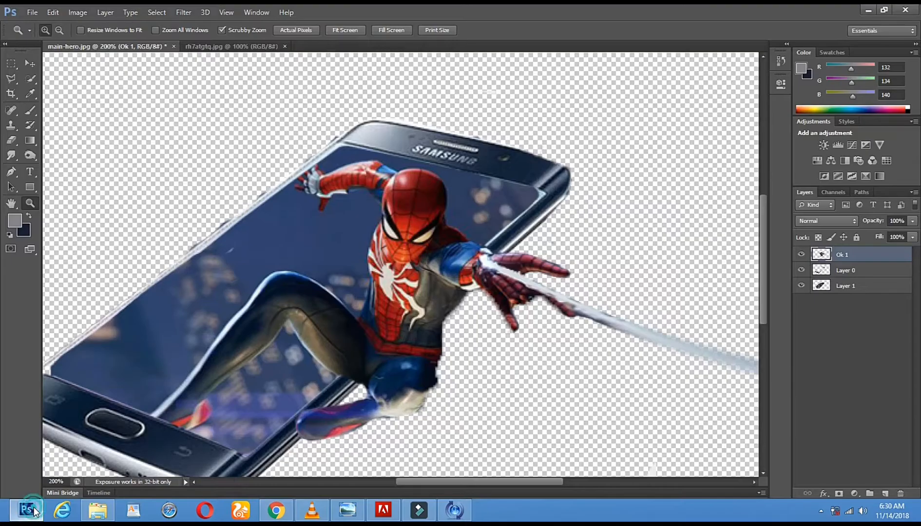
left_click(33, 12)
left_click(45, 31)
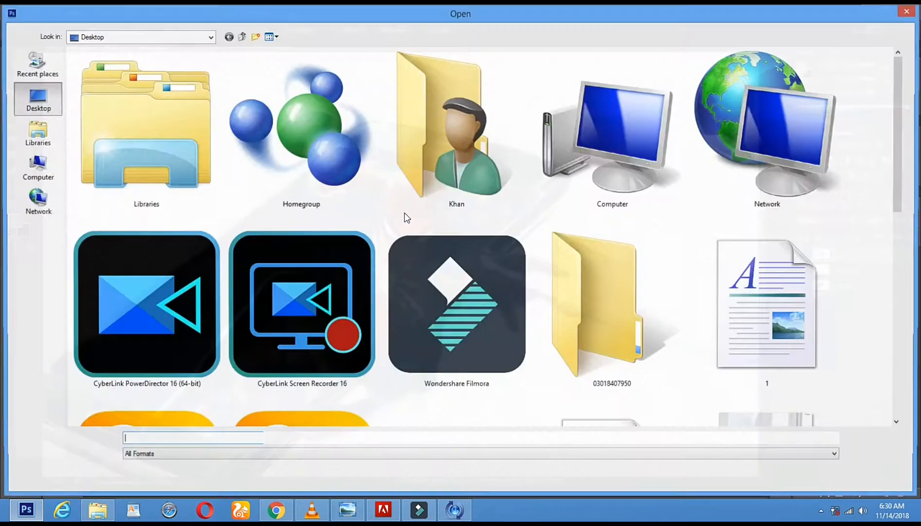
left_click(353, 256)
scroll(352, 257, "down", 5)
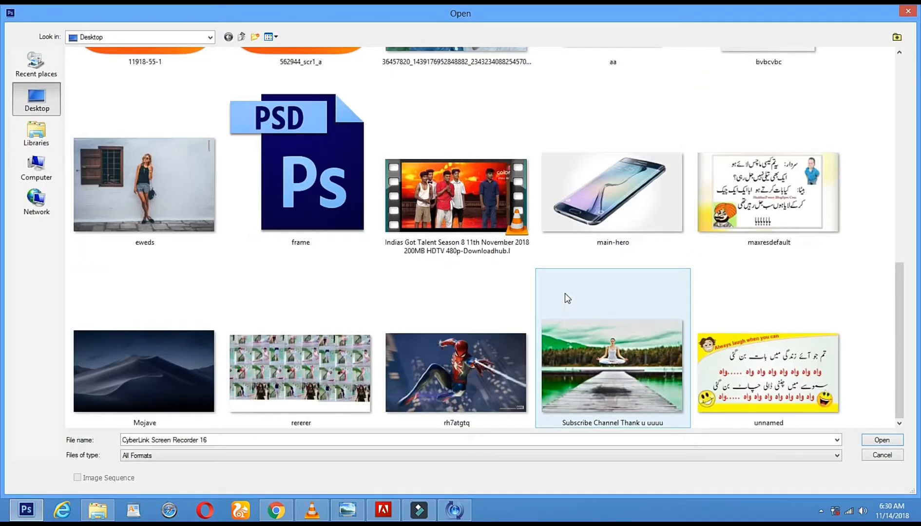
double_click(140, 383)
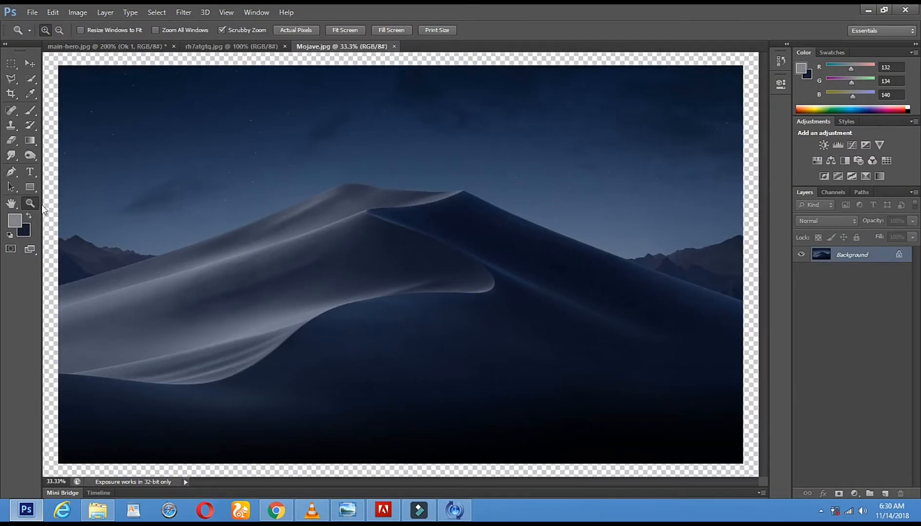
Step: Select the entire Mojave image with the Rectangular Marquee and move it into main-hero.jpg as a new layer
left_click(307, 271, "alt")
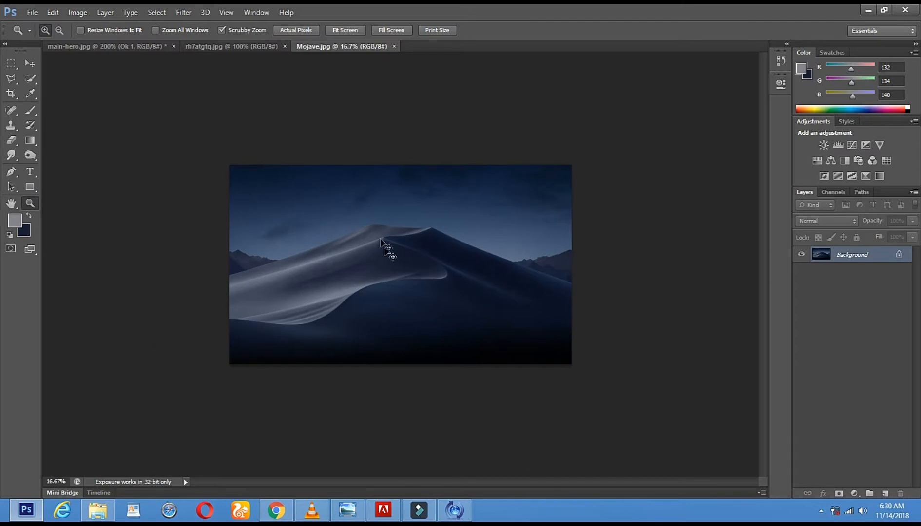
left_click(322, 225)
left_click(11, 63)
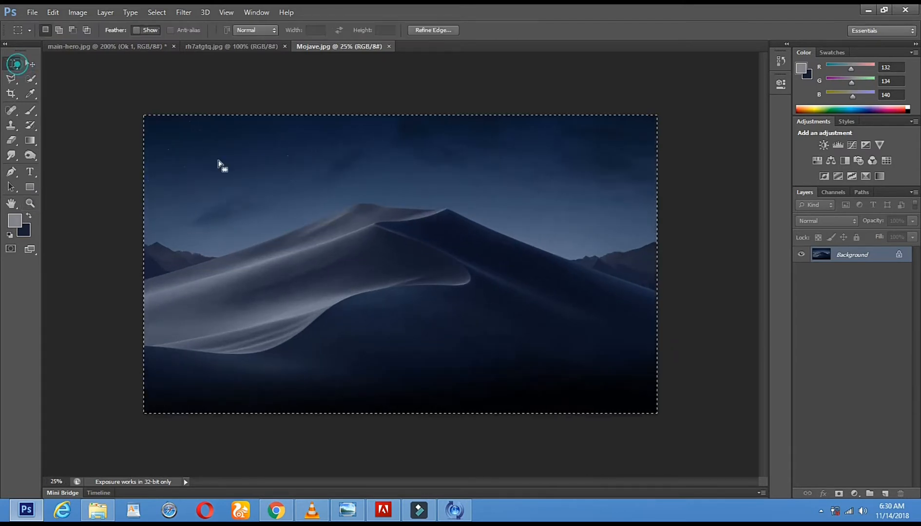
left_click_drag(136, 101, 707, 441)
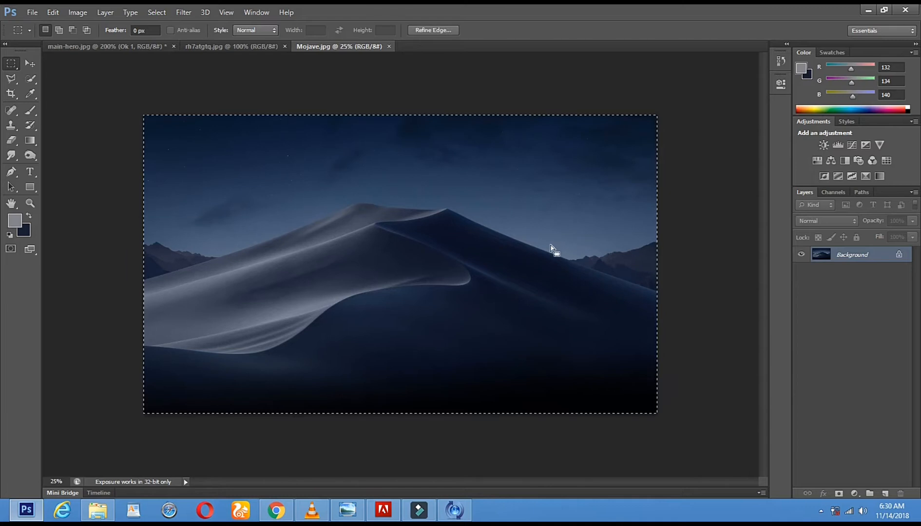
left_click(30, 63)
left_click_drag(316, 220, 178, 144)
left_click_drag(147, 171, 164, 174)
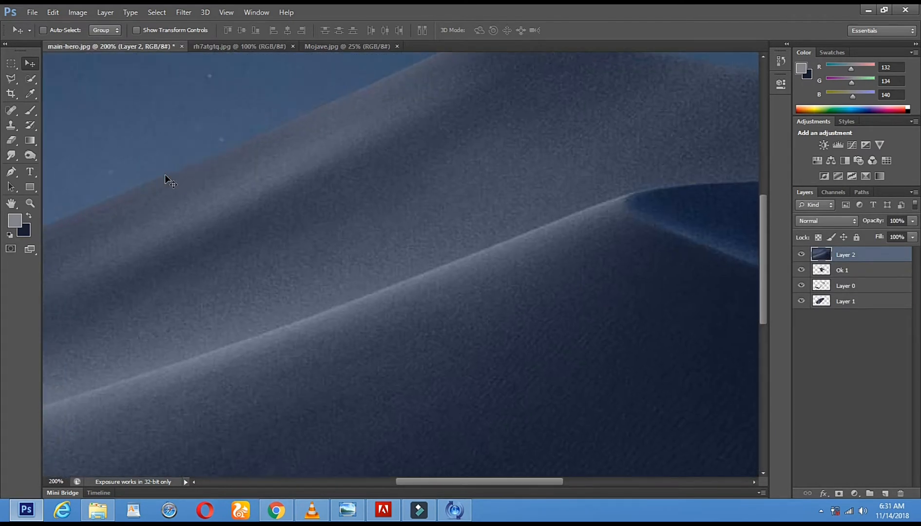
Step: Move the dune wallpaper layer beneath Layer 1 so it serves as the background behind the phone and Spider-Man
left_click(29, 203)
left_click(329, 269, "alt")
left_click(329, 270, "alt")
left_click(433, 253, "alt")
left_click(435, 254)
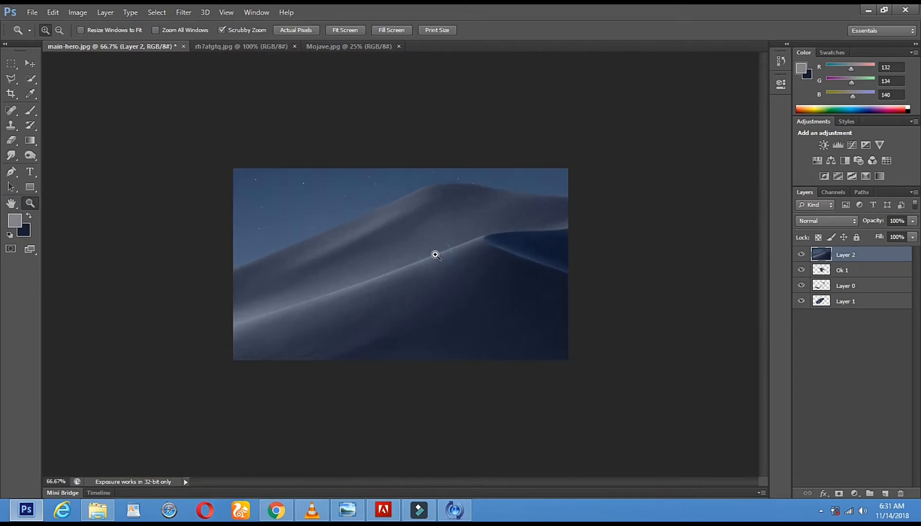
left_click_drag(851, 261, 862, 308)
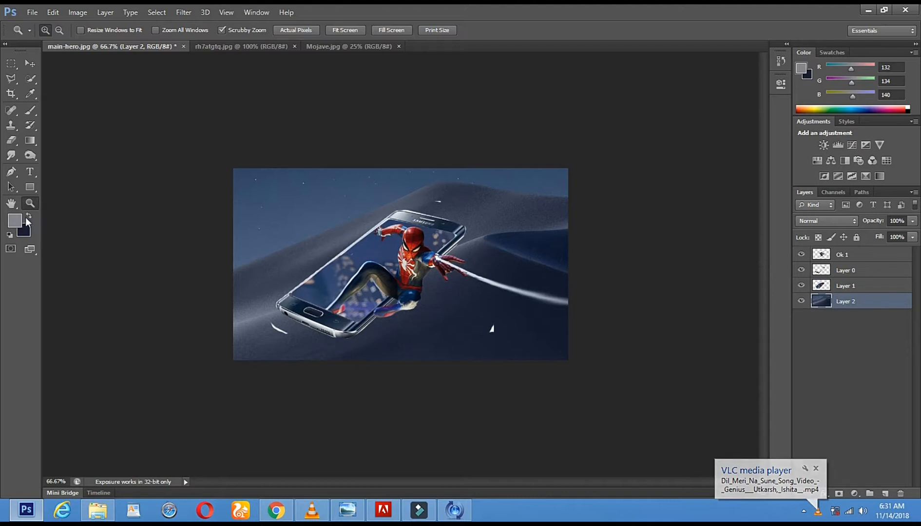
Step: Select Layer 0 and erase the stray white streak below the phone's lower-left corner with a size 46 Eraser
left_click(330, 357)
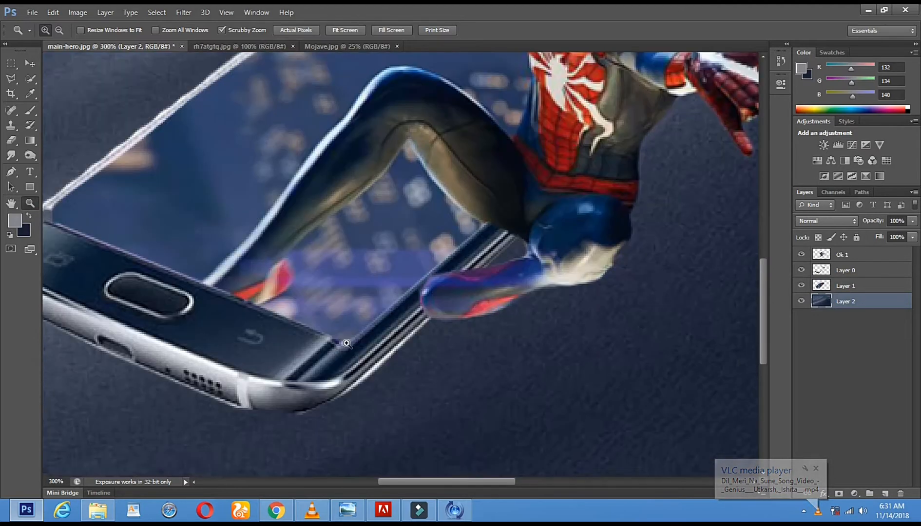
left_click(240, 326, "alt")
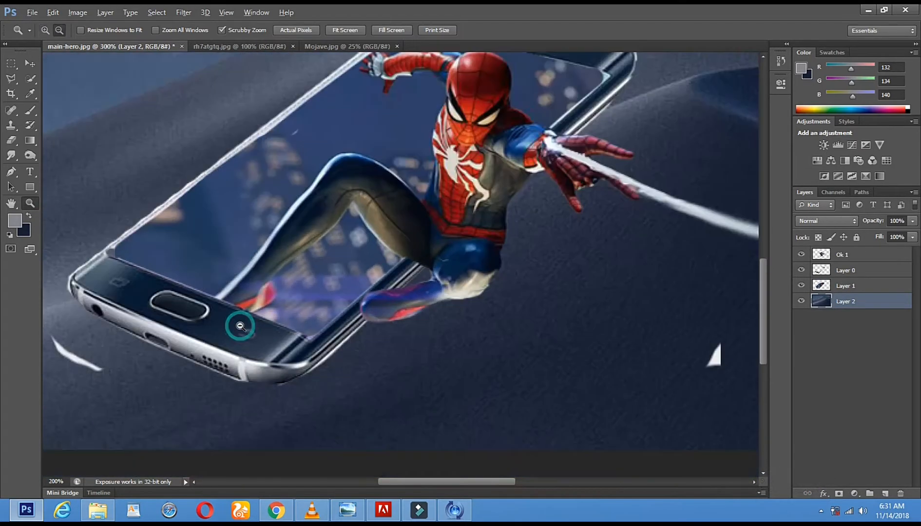
left_click(68, 386)
left_click(96, 307)
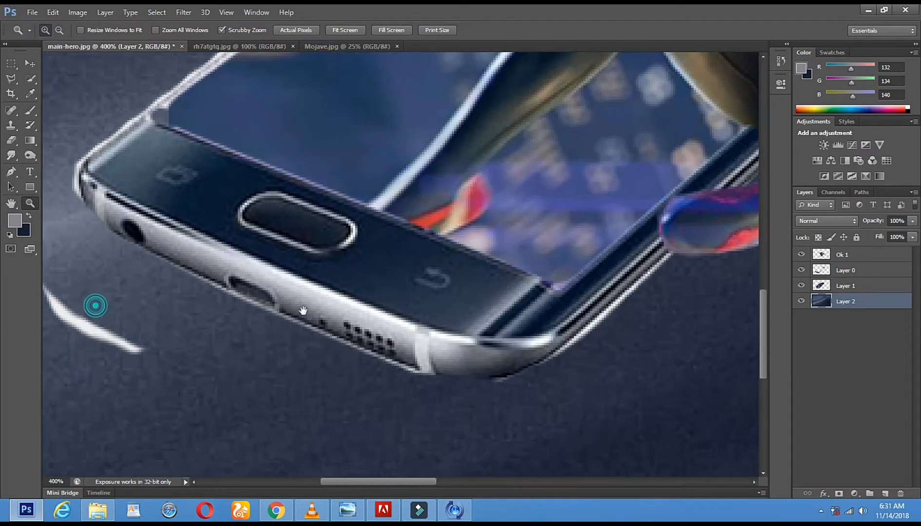
left_click(25, 60)
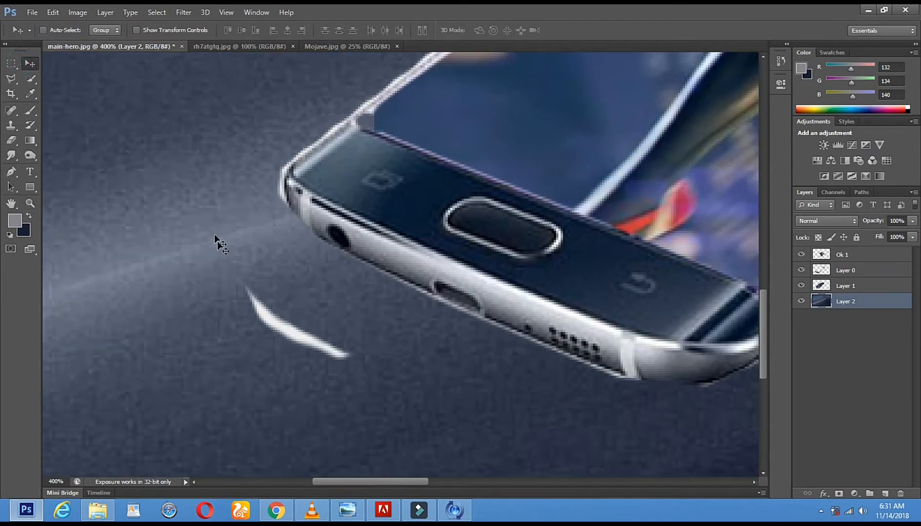
right_click(284, 330)
left_click(302, 337)
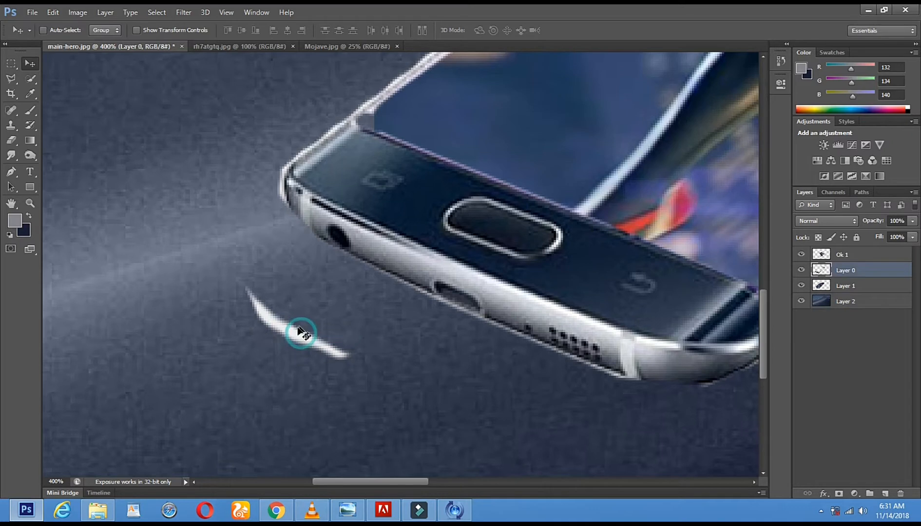
left_click(14, 139)
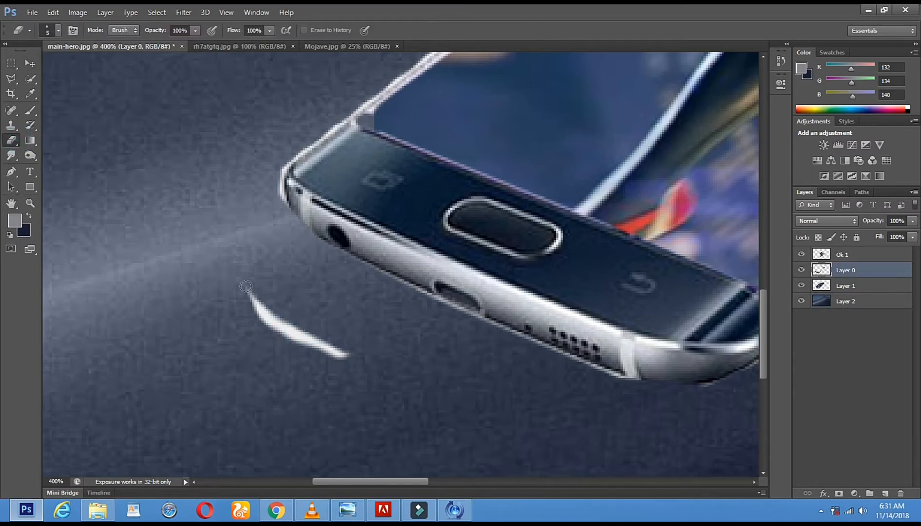
right_click(245, 287)
left_click(281, 313)
left_click(235, 279)
left_click_drag(330, 371, 351, 362)
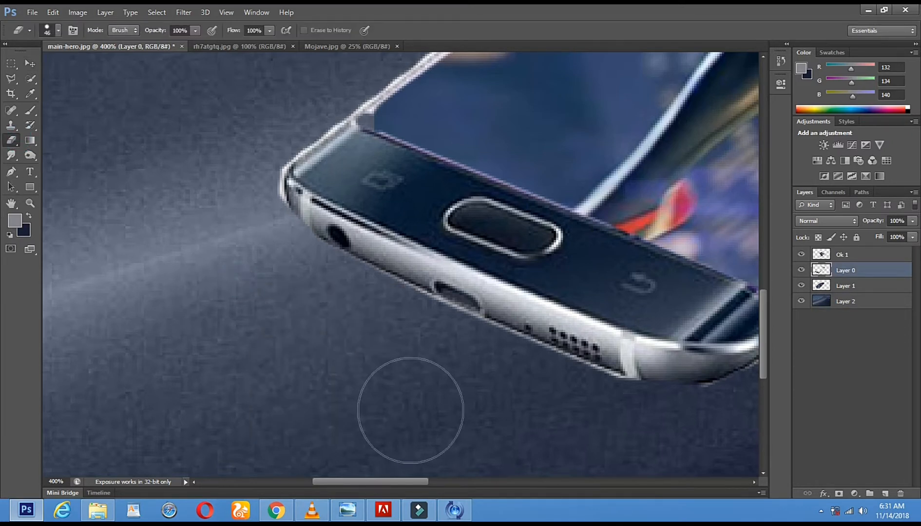
Step: Erase the leftover white triangular fragment on the dark dune to the lower right of Spider-Man from Layer 0
left_click_drag(623, 241, 226, 199)
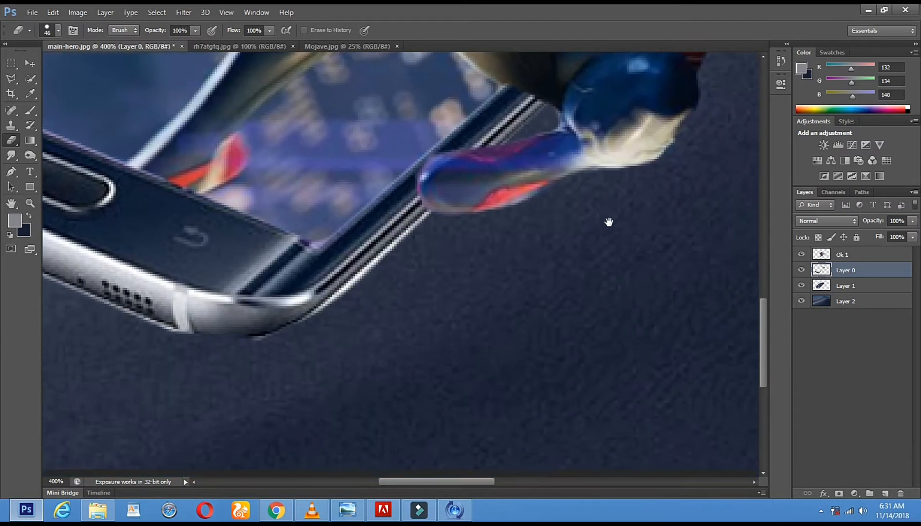
left_click_drag(670, 222, 257, 240)
left_click_drag(674, 285, 700, 331)
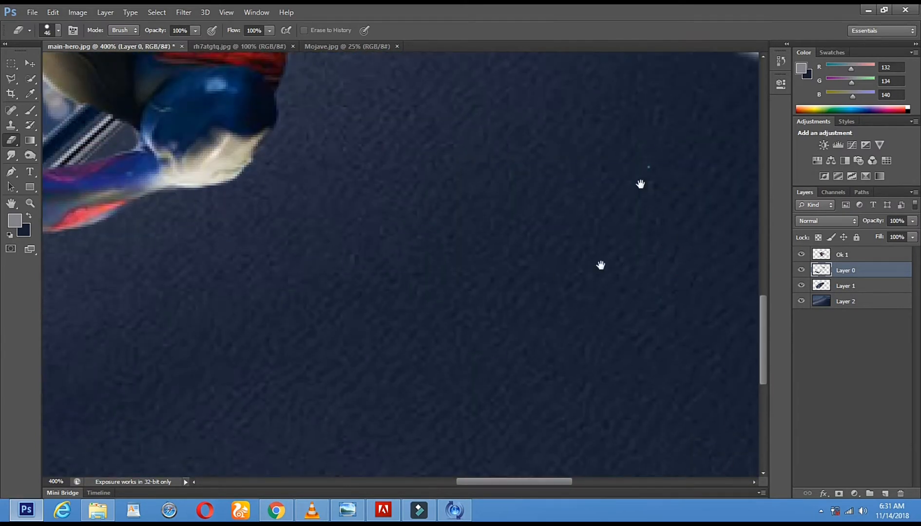
Step: Erase the remaining white sliver on the dune above the phone's top edge from Layer 0
left_click_drag(639, 185, 526, 393)
left_click(29, 205)
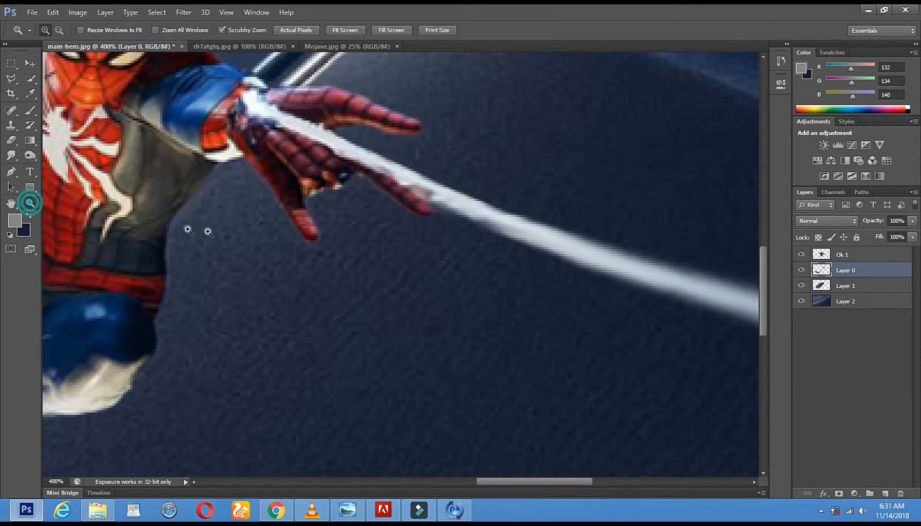
left_click(408, 291, "alt")
left_click(409, 291, "alt")
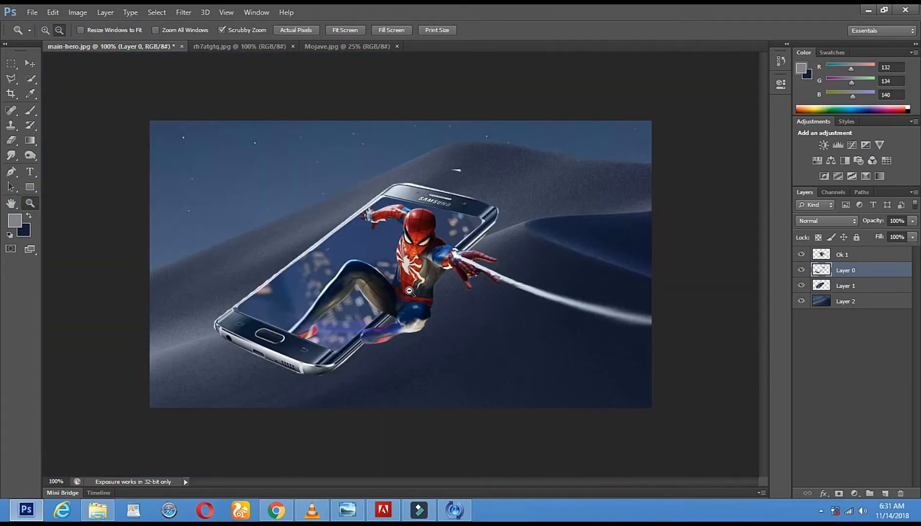
left_click(522, 135)
left_click(521, 134)
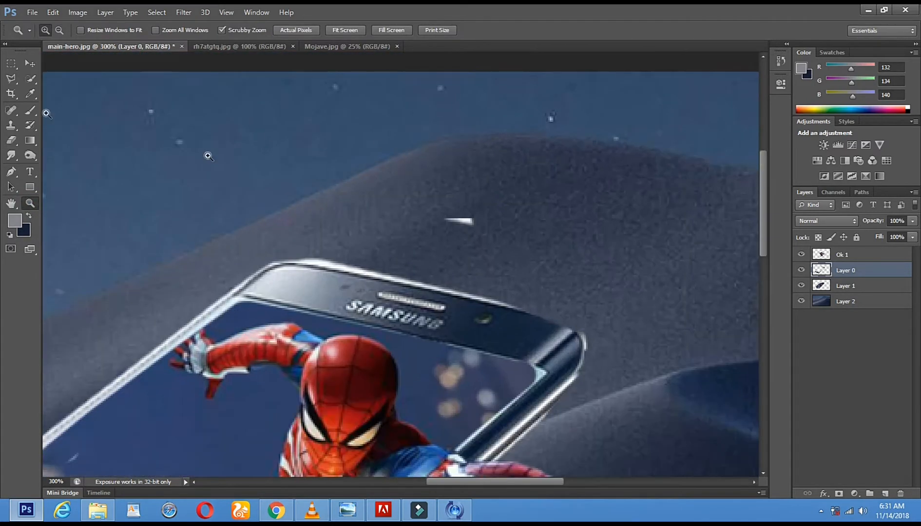
left_click(469, 216)
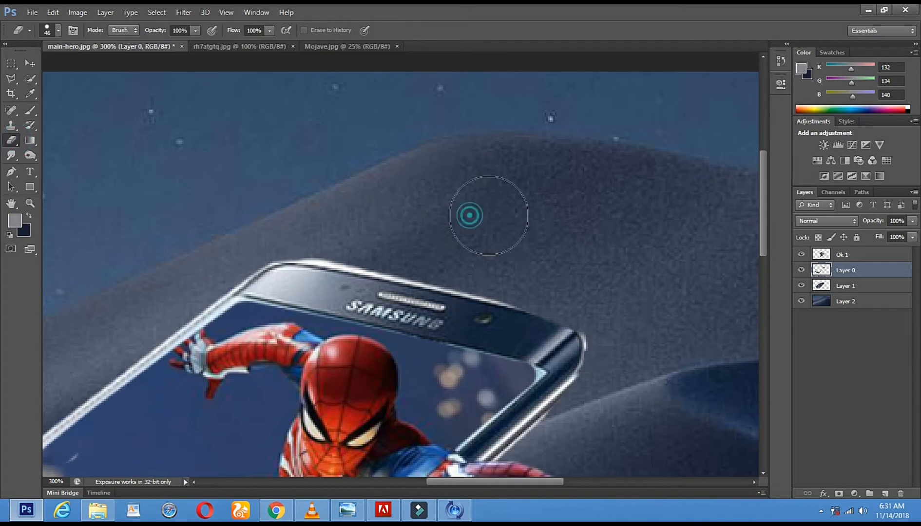
left_click(31, 203)
left_click(403, 239, "alt")
left_click(403, 240, "alt")
left_click(404, 239, "alt")
left_click(404, 240)
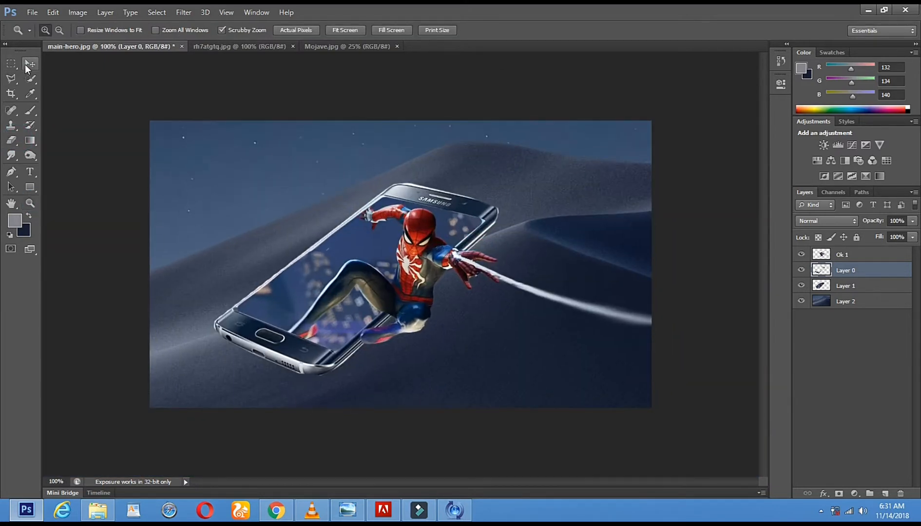
Step: Brighten the dune background on Layer 2 with a Curves adjustment, raising the RGB point at input 88 to output 161
key("v")
right_click(264, 156)
left_click(295, 164)
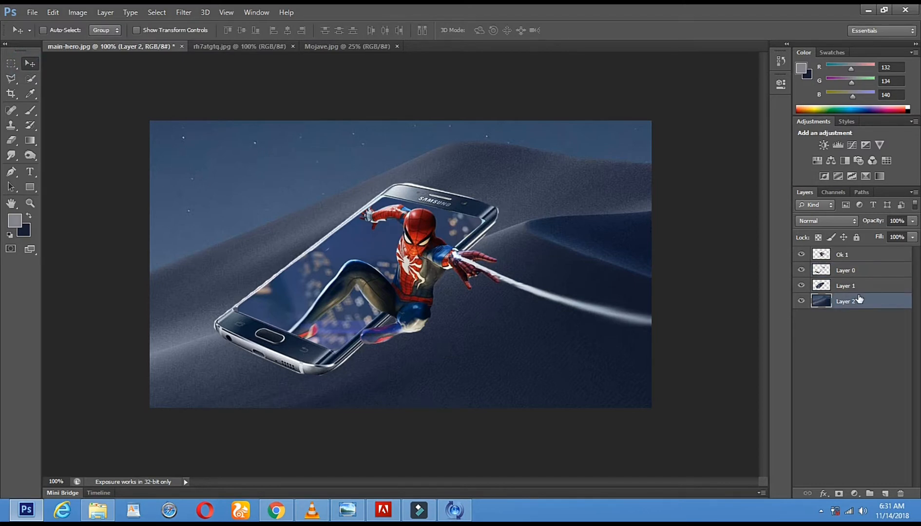
left_click(857, 297)
left_click(79, 13)
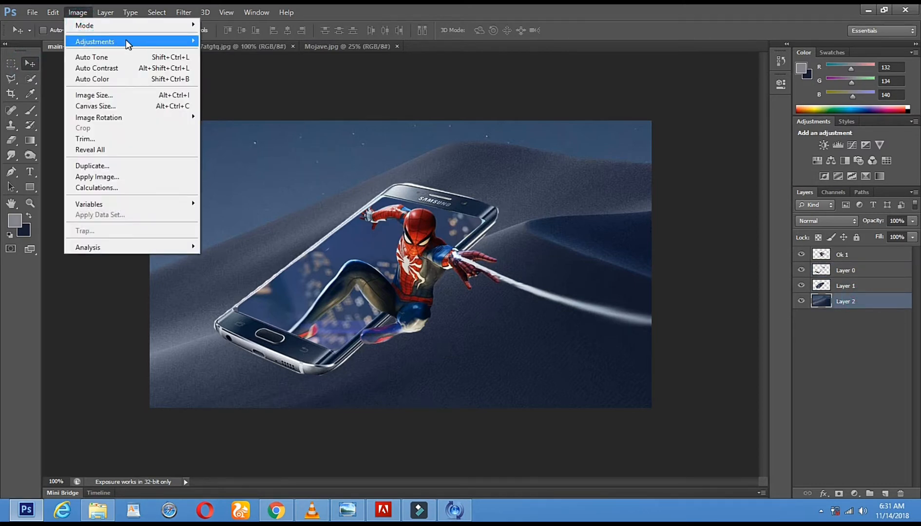
mouse_move(128, 40)
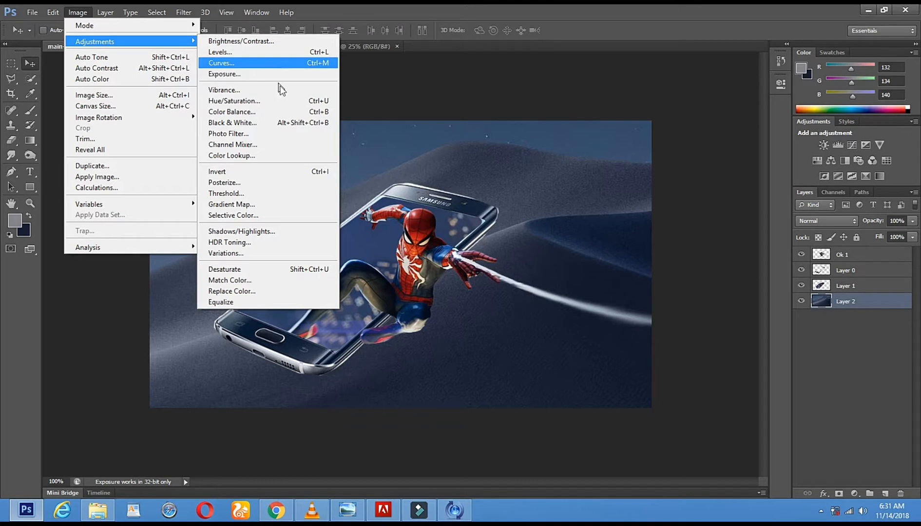
left_click(292, 63)
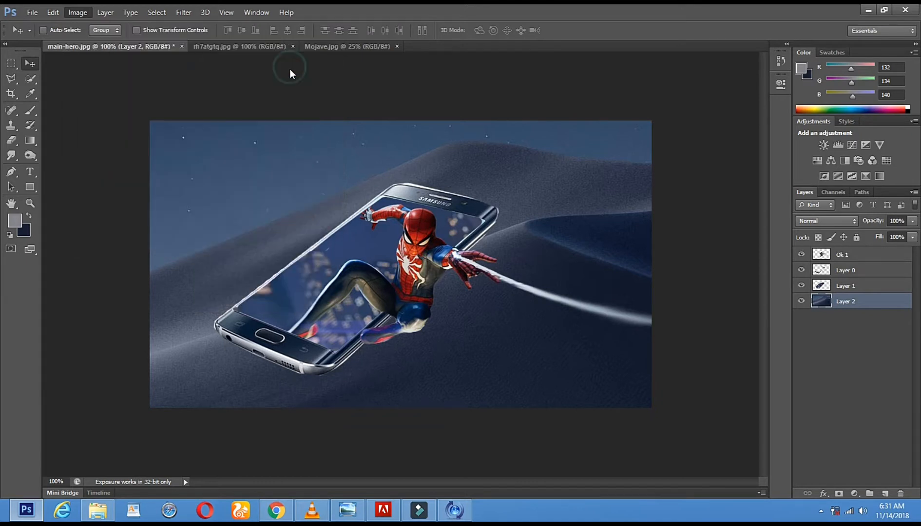
left_click(740, 185)
left_click_drag(732, 179, 714, 170)
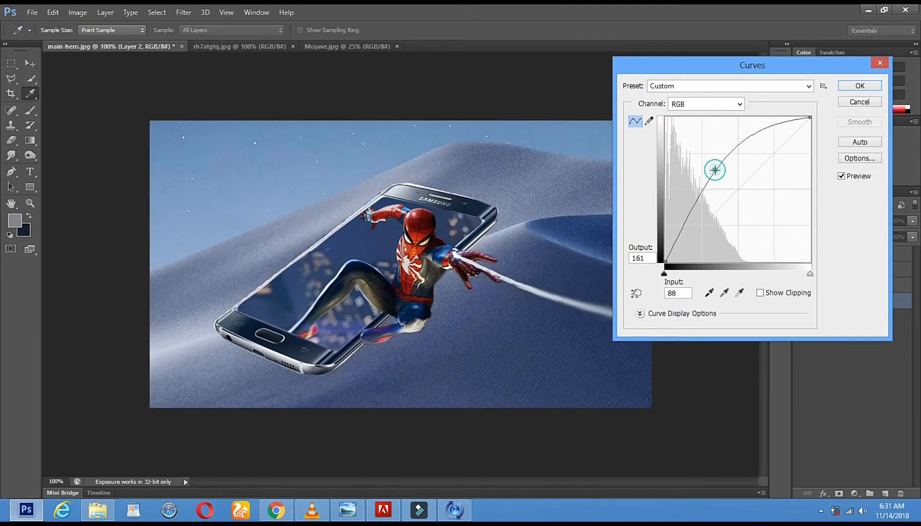
left_click(850, 86)
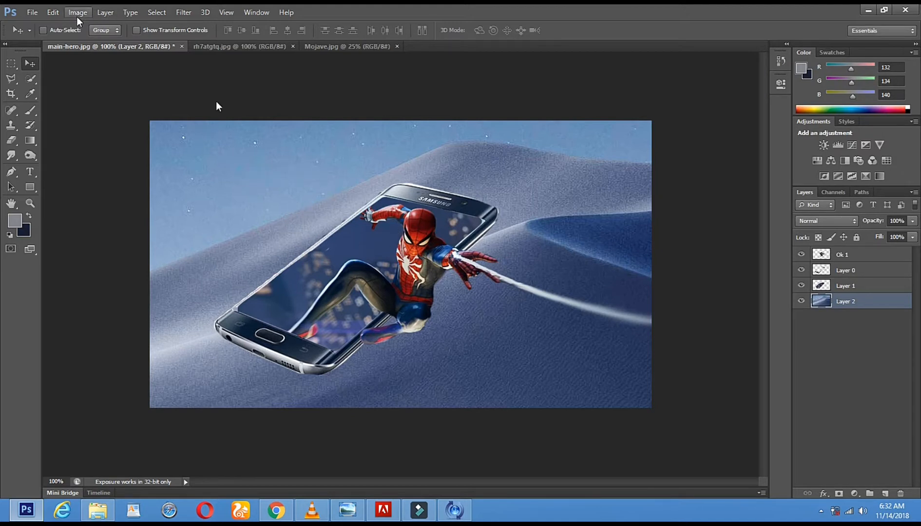
Step: Apply a Gaussian Blur with a 5.3-pixel radius to the dune background on Layer 2
left_click(840, 307)
left_click(179, 17)
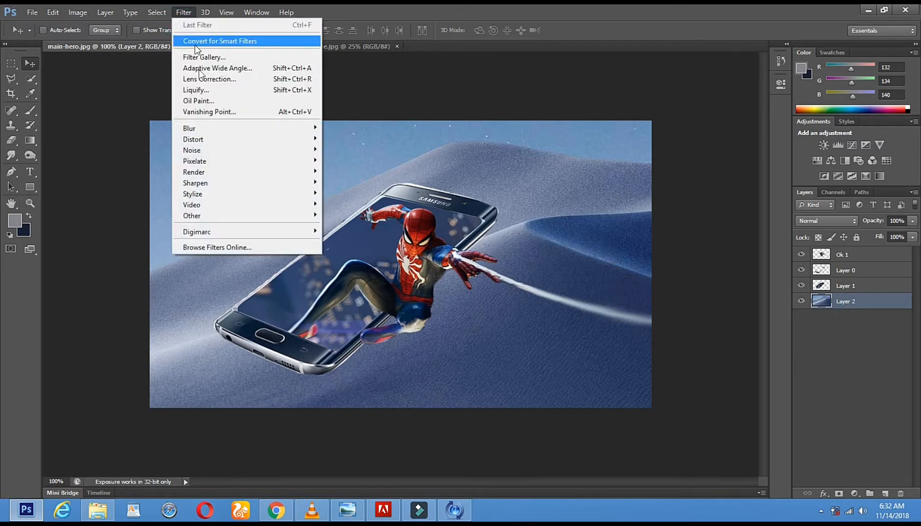
mouse_move(225, 135)
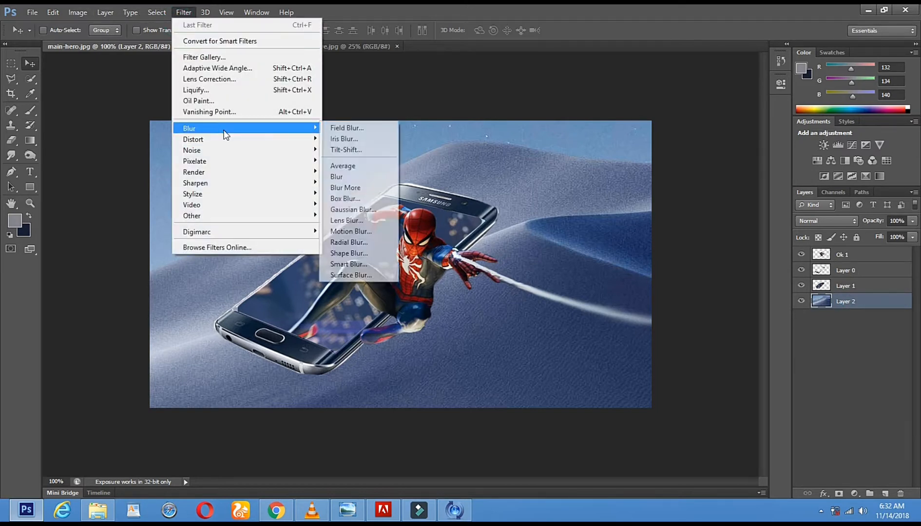
left_click(353, 210)
left_click_drag(722, 264, 701, 264)
left_click(688, 263)
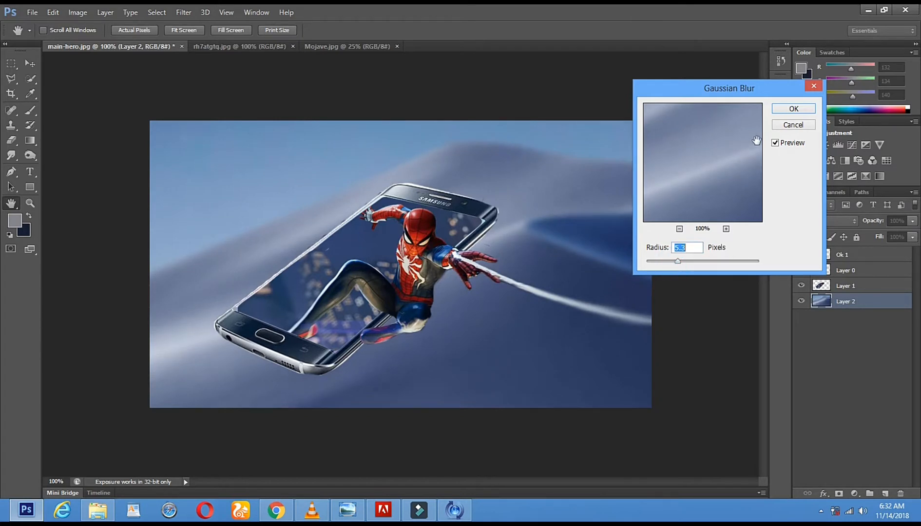
left_click(786, 111)
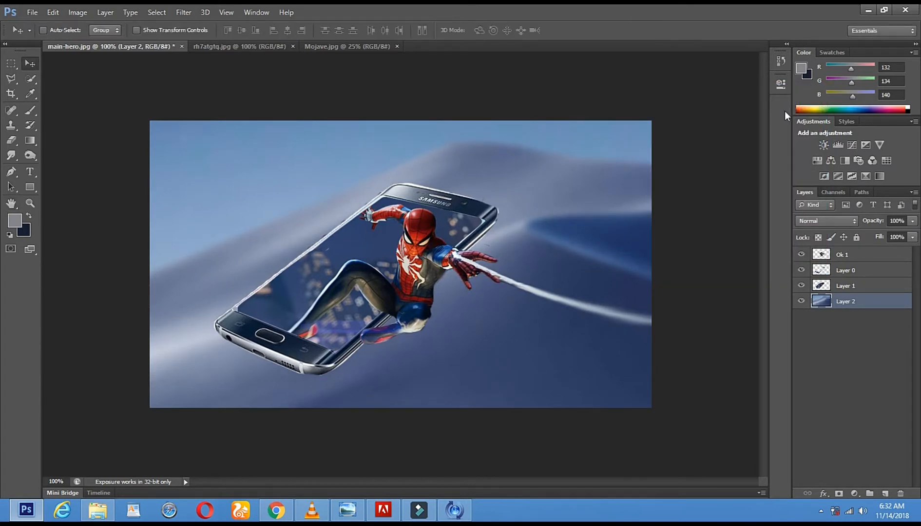
Step: Start HDR Toning, accept flattening the document, and set the Edge Glow radius to 259 px and strength to 0.35
left_click(82, 14)
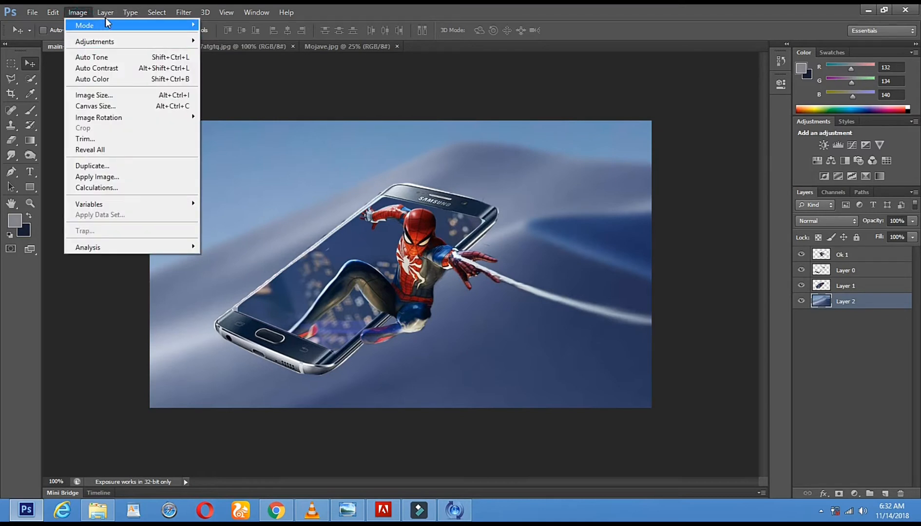
mouse_move(105, 13)
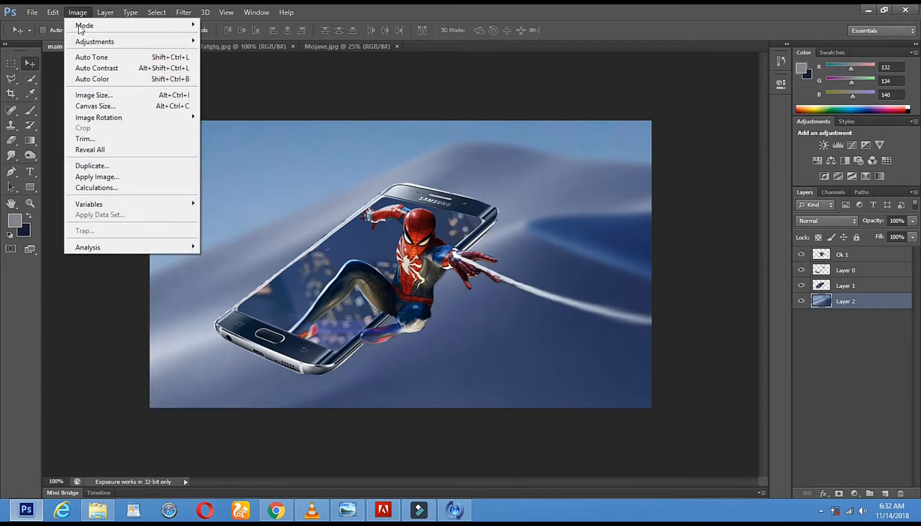
mouse_move(82, 44)
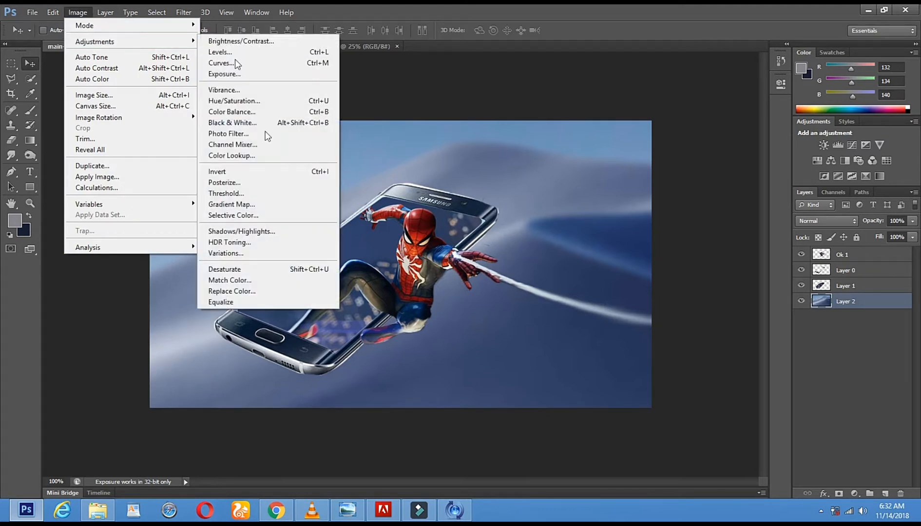
left_click(244, 244)
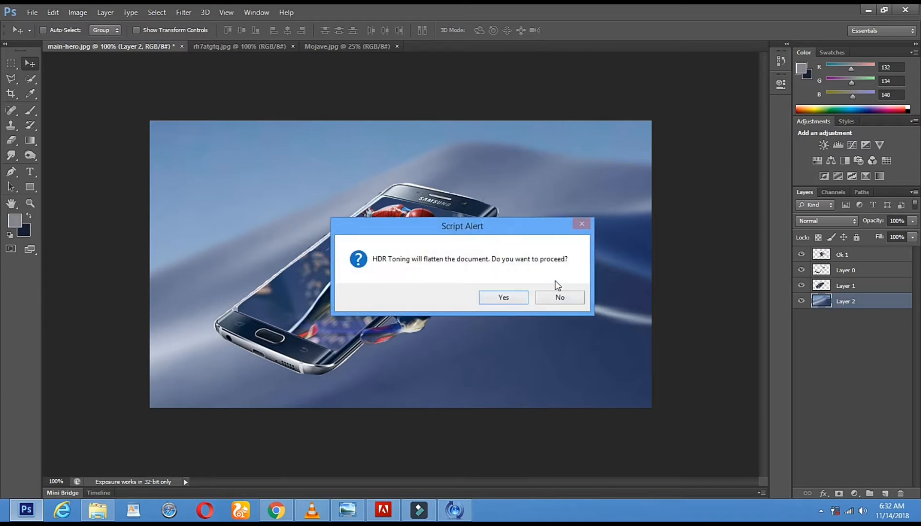
left_click(491, 302)
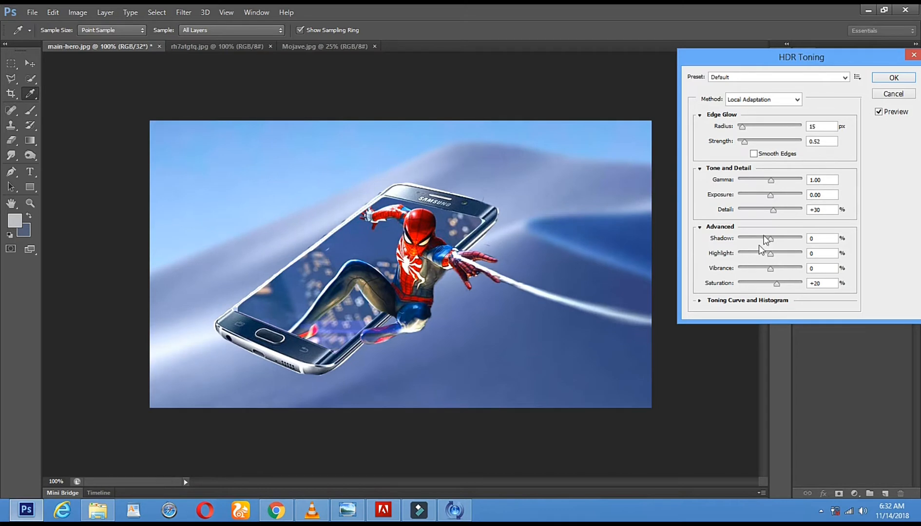
left_click_drag(743, 128, 785, 128)
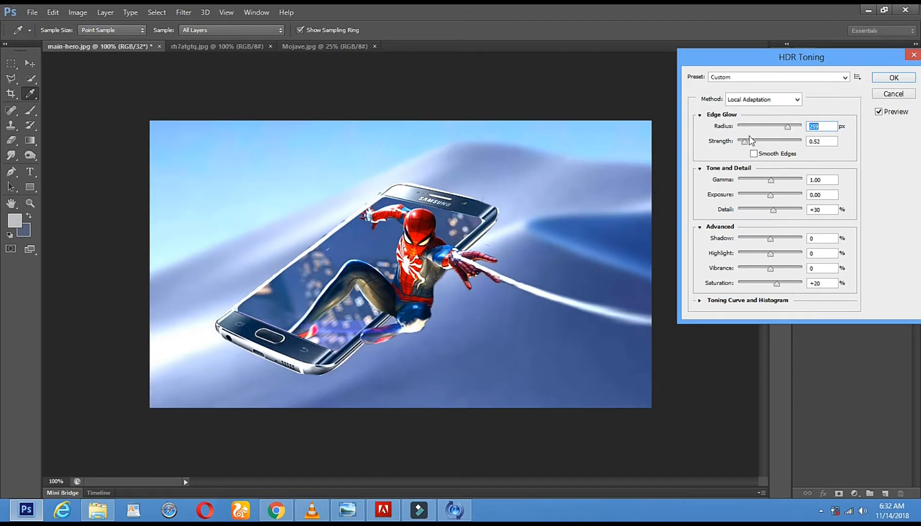
left_click_drag(745, 140, 792, 140)
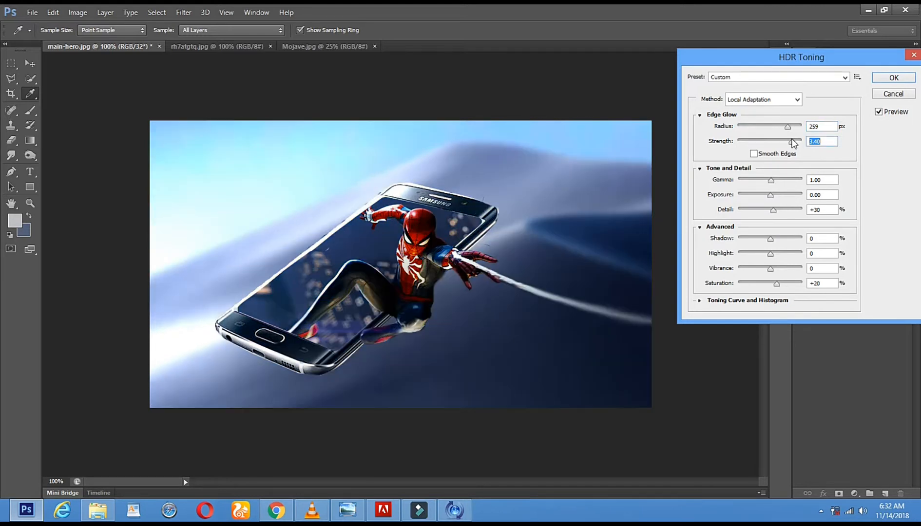
left_click_drag(793, 141, 764, 142)
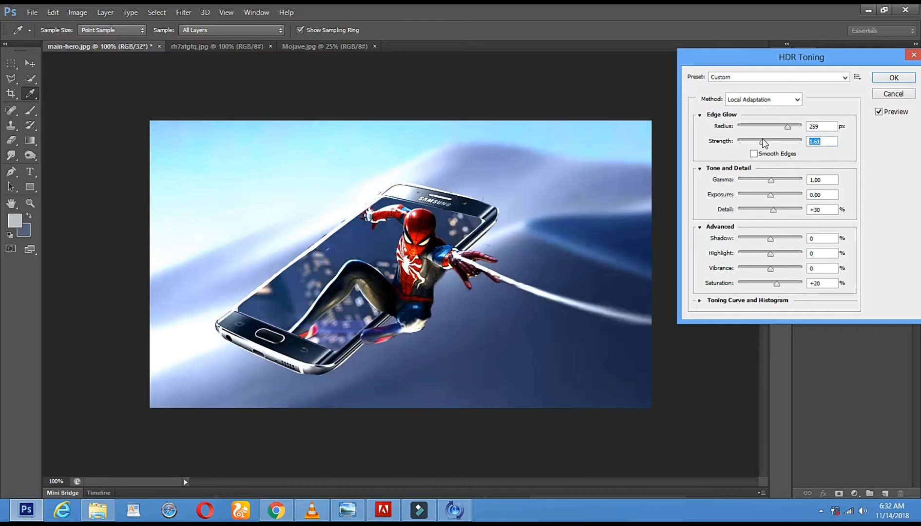
left_click_drag(762, 139, 741, 141)
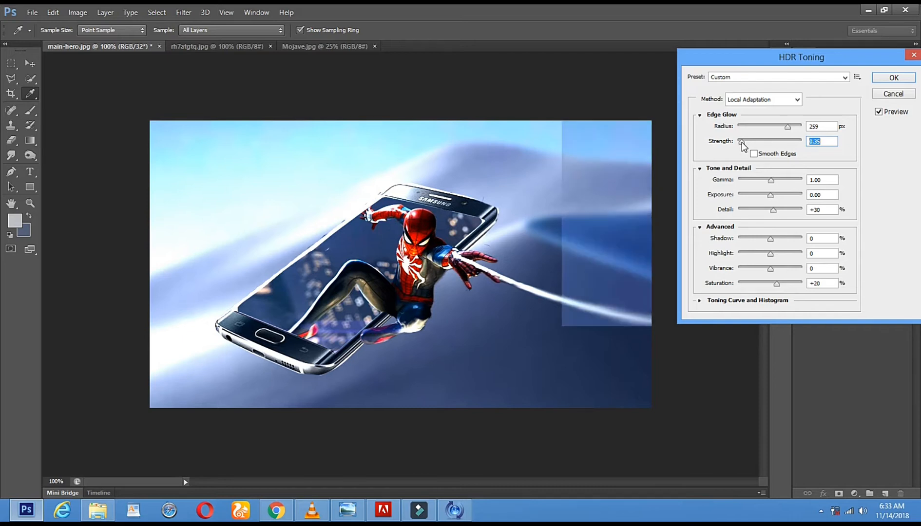
Step: Set the HDR Toning gamma to 2.47 and the exposure to -0.41
left_click(770, 180)
left_click_drag(753, 183, 751, 185)
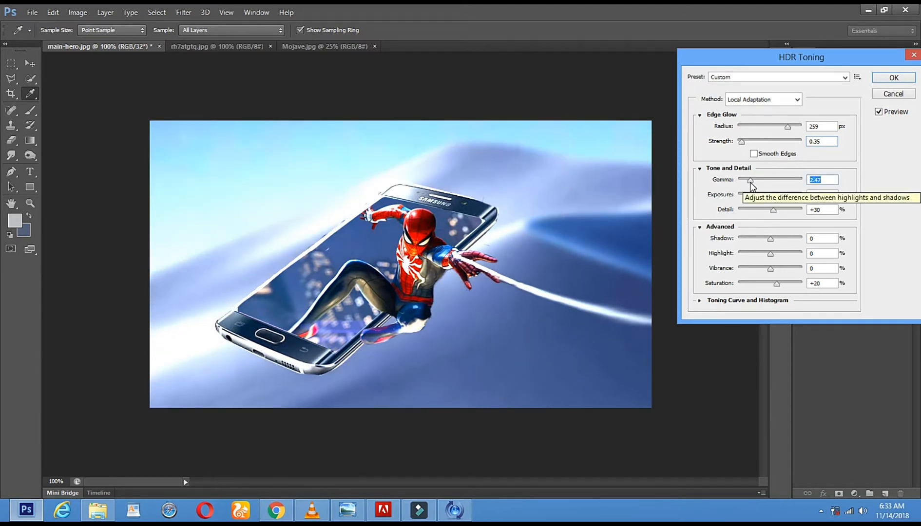
mouse_move(770, 195)
left_mouse_down()
mouse_move(753, 197)
mouse_move(782, 196)
mouse_move(767, 196)
left_mouse_up()
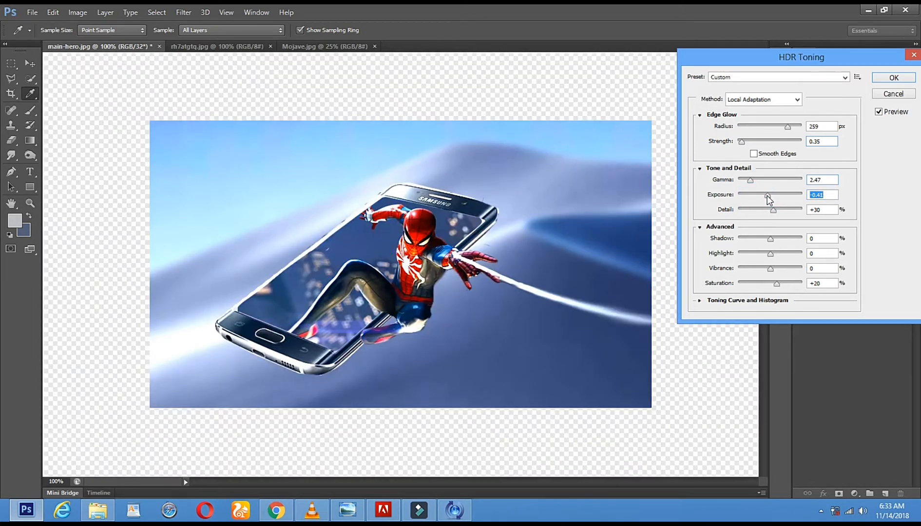
Step: Set the HDR Toning detail to -87%, shadow to -59%, highlight to +8% and vibrance to +46%, and apply the toning
left_click_drag(770, 209, 756, 210)
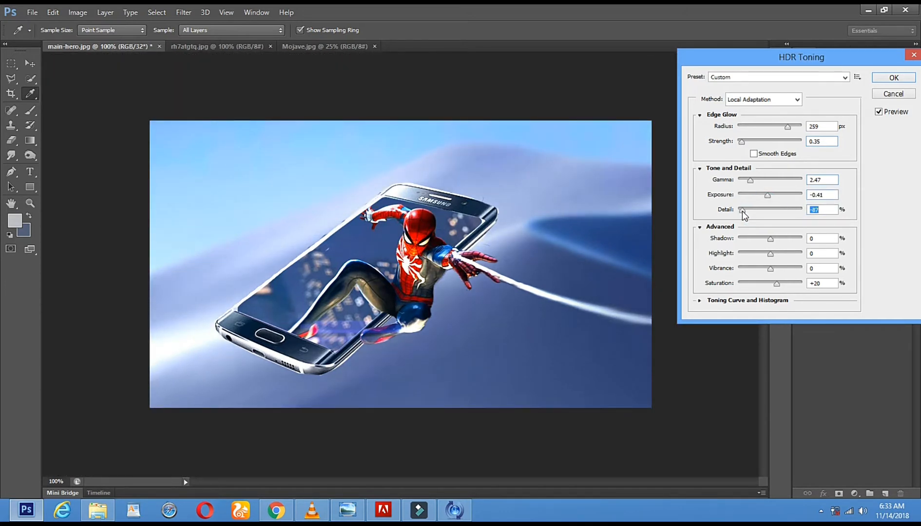
left_click(769, 237)
left_click_drag(752, 242, 751, 241)
left_click_drag(769, 252, 787, 270)
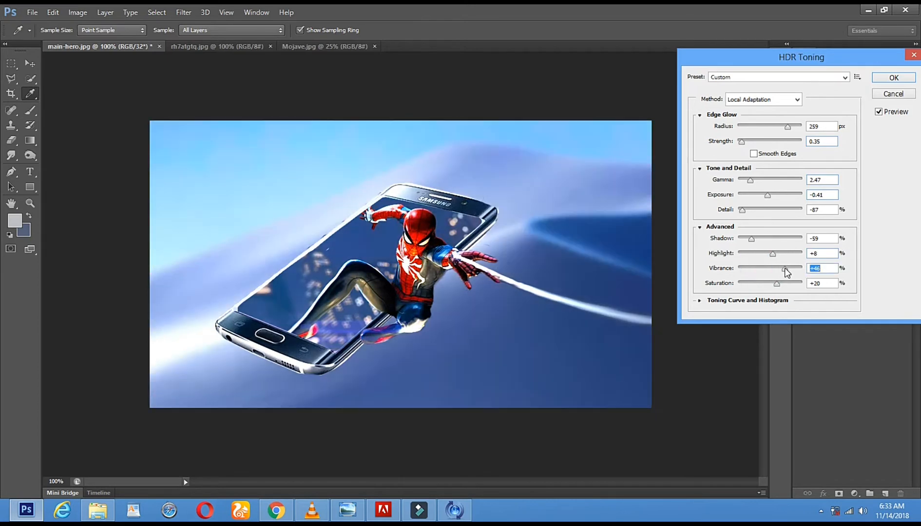
left_click(894, 77)
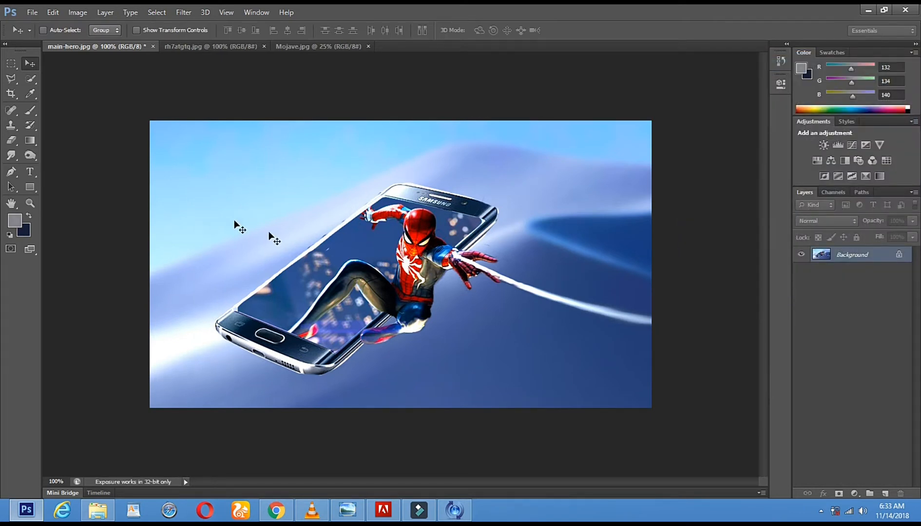
Step: Save the image to the Desktop as a JPEG named "Subscribe Channel Thank uuuuuuuu", with quality 10 and progressive format with 3 scans
left_click(33, 12)
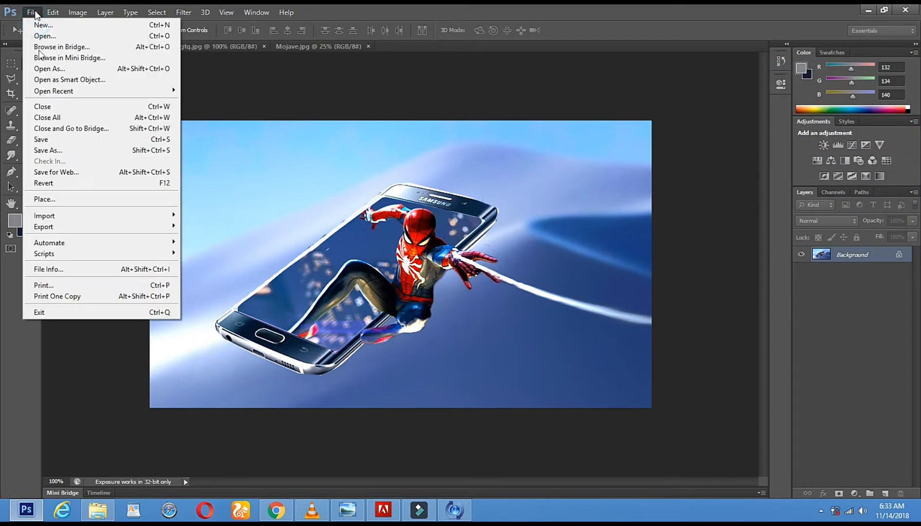
left_click(79, 150)
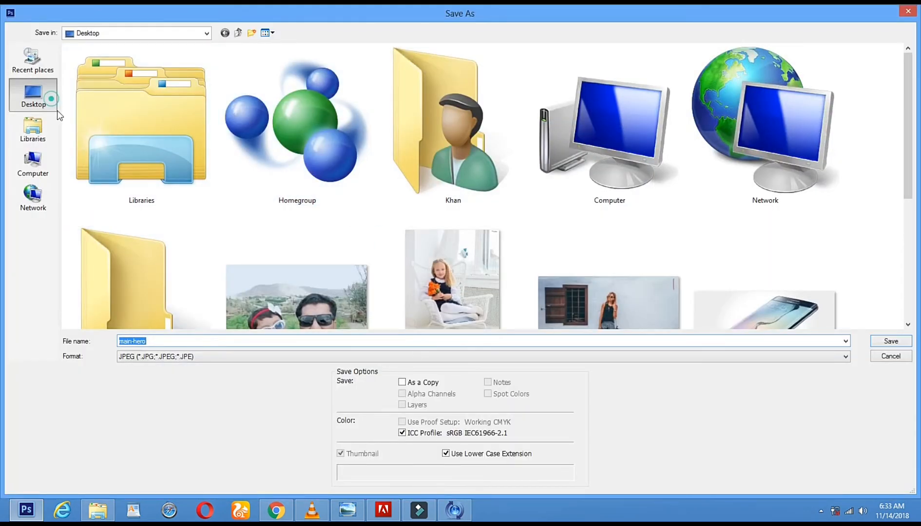
double_click(260, 342)
double_click(261, 341)
left_click(261, 341)
key("BackSpace")
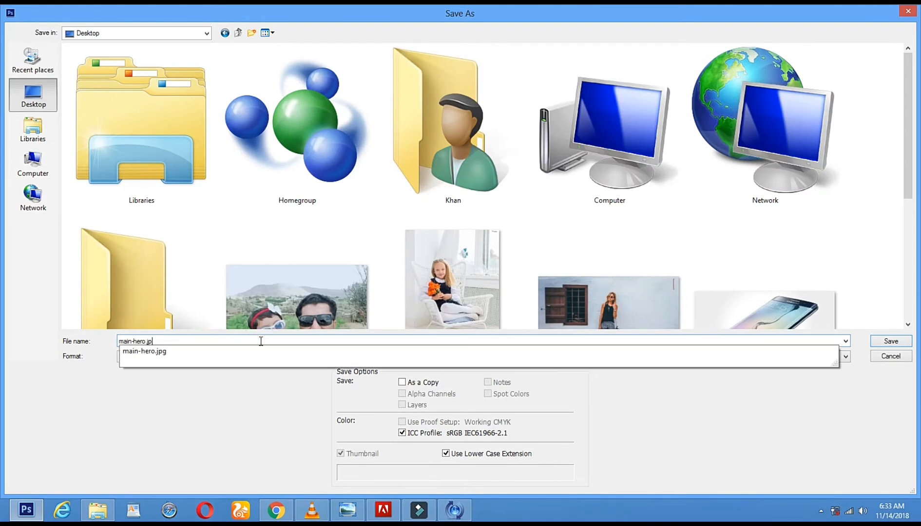
key("BackSpace")
key("BackSpace")
key("BackSpace")
type("Subscribe")
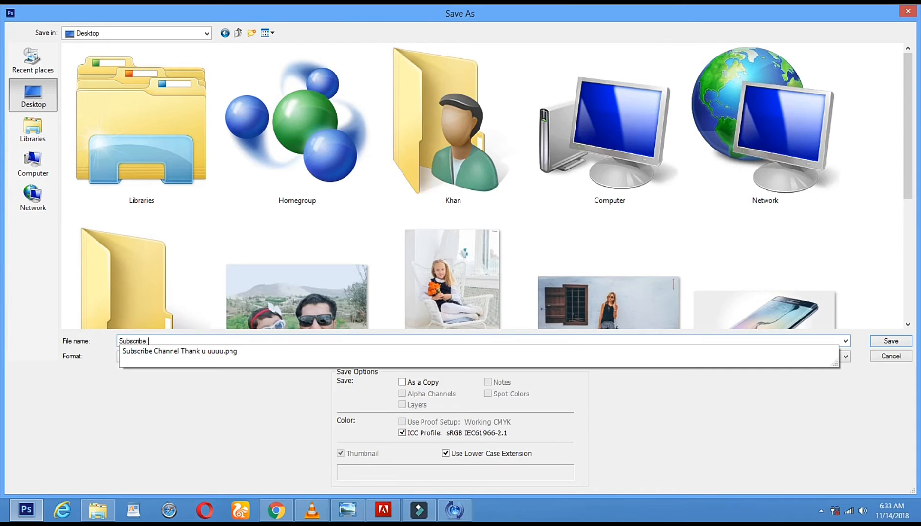
key("Down")
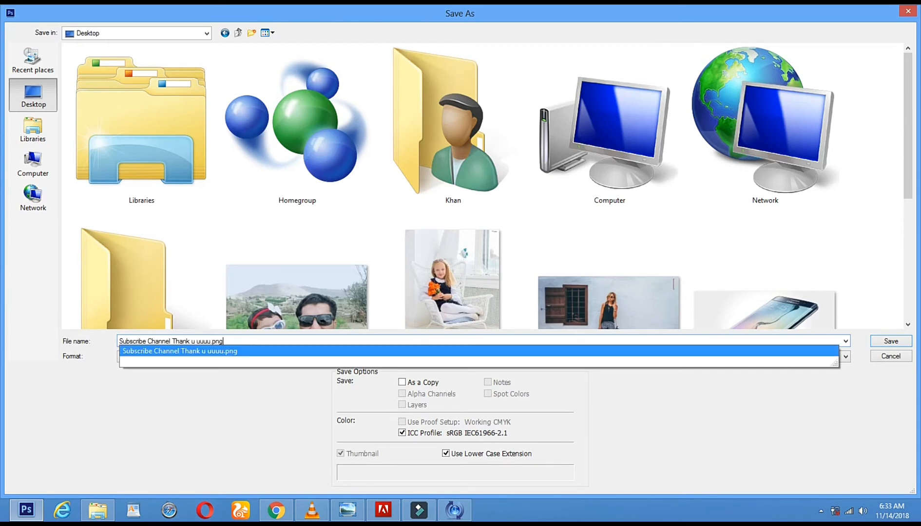
type("sddsd")
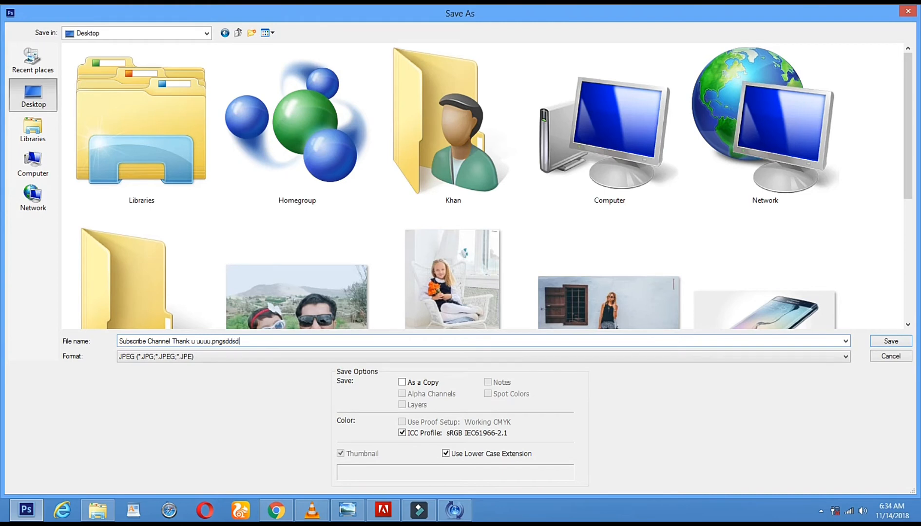
left_click_drag(192, 342, 384, 354)
key("BackSpace")
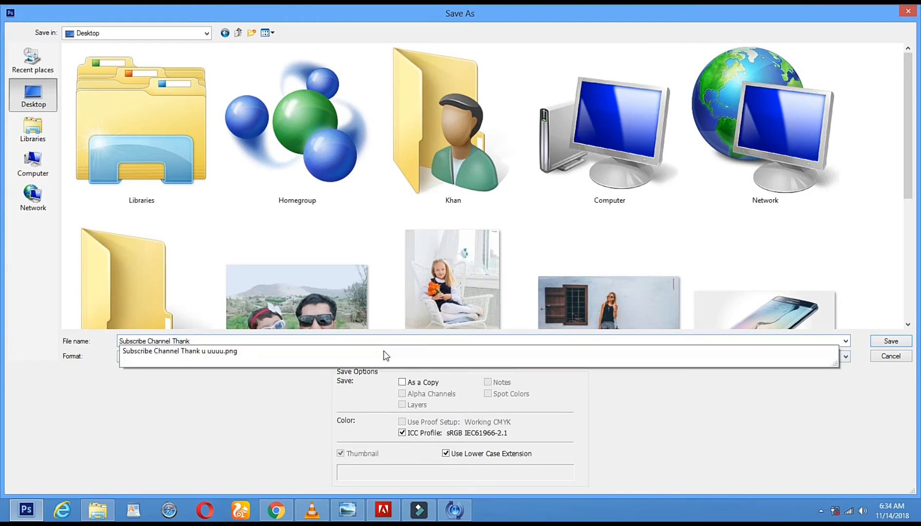
type("uuuuuuuu")
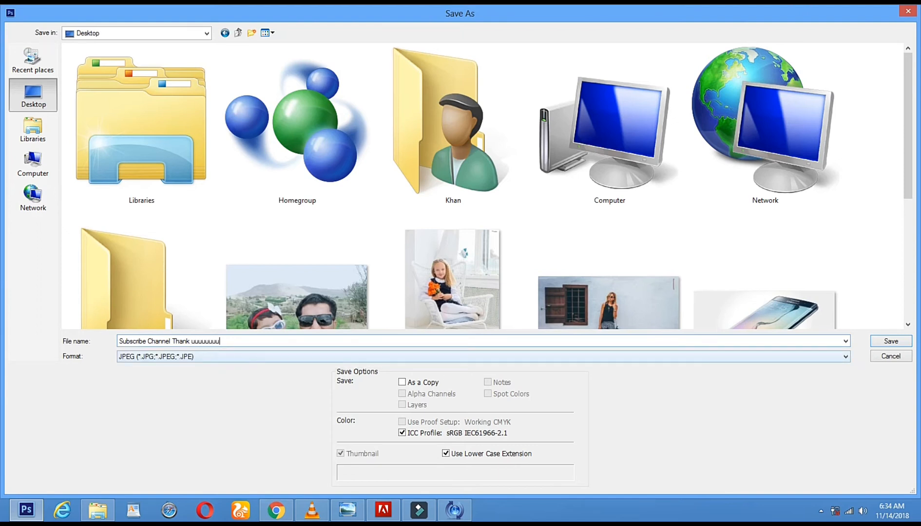
left_click(879, 343)
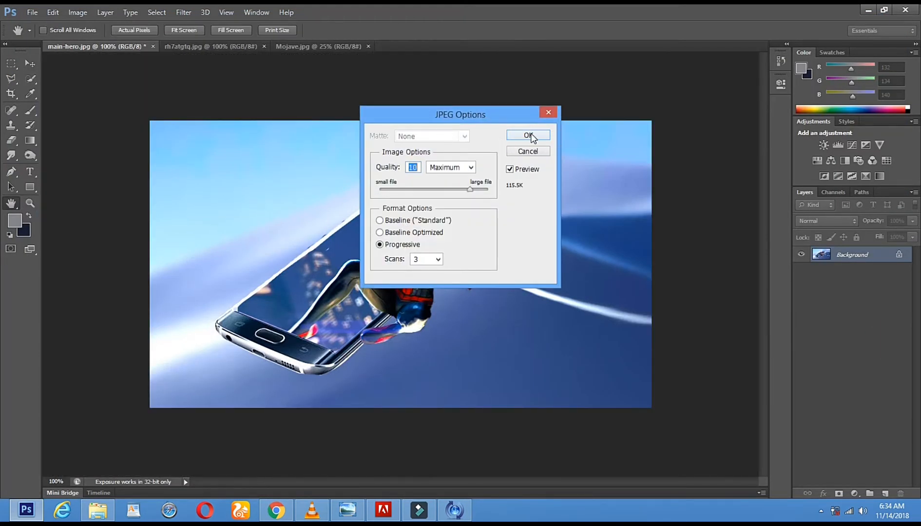
left_click(529, 136)
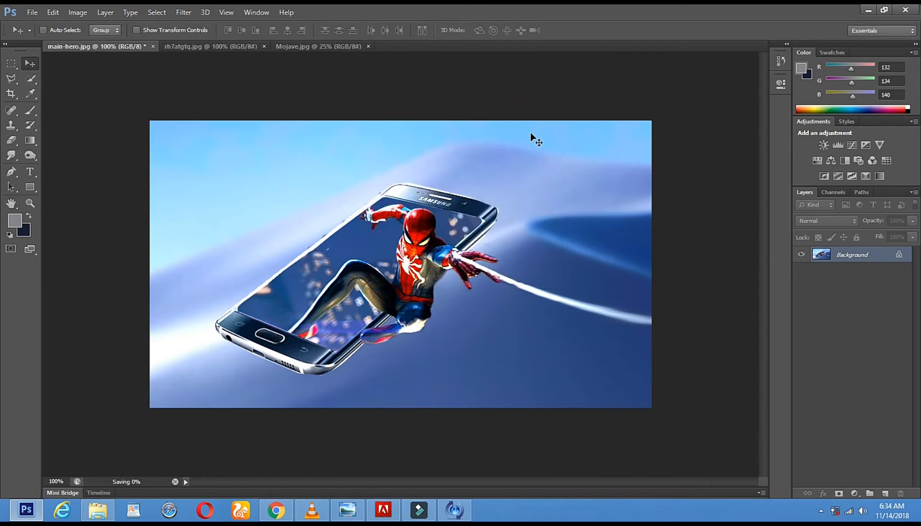
left_click(821, 511)
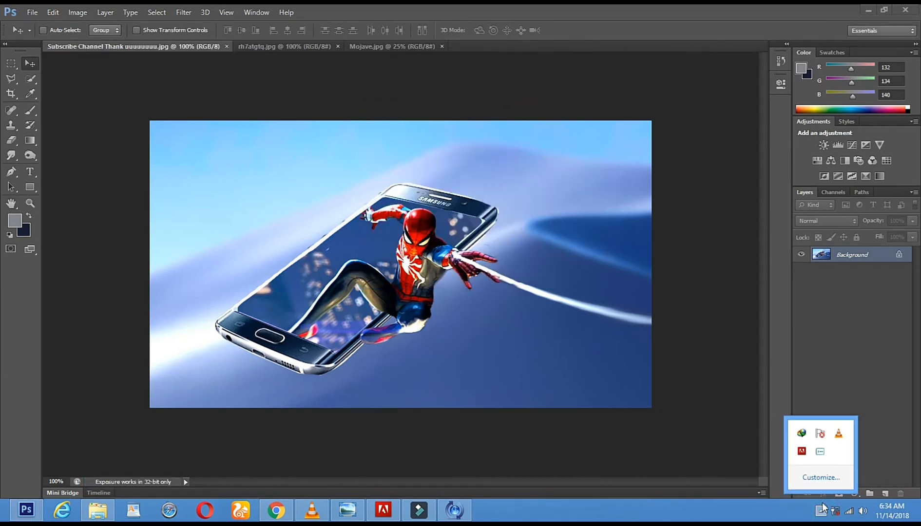
right_click(821, 456)
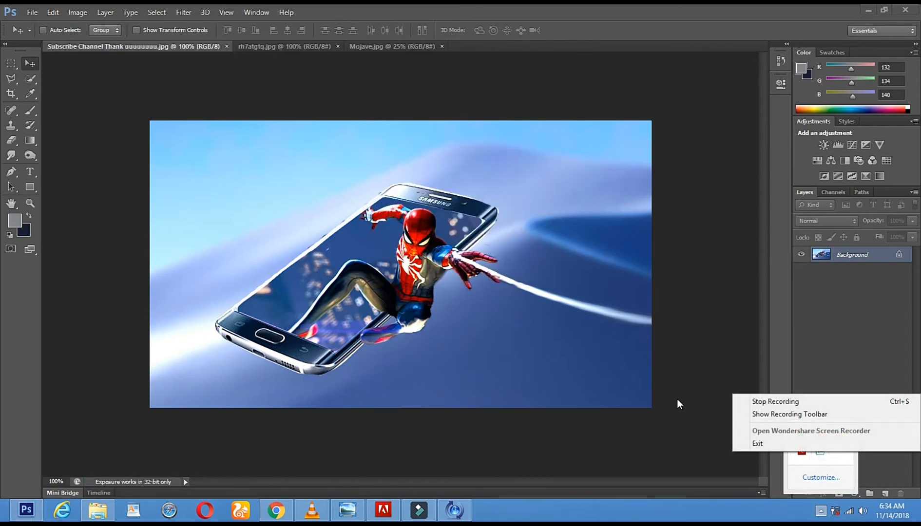
left_click(781, 404)
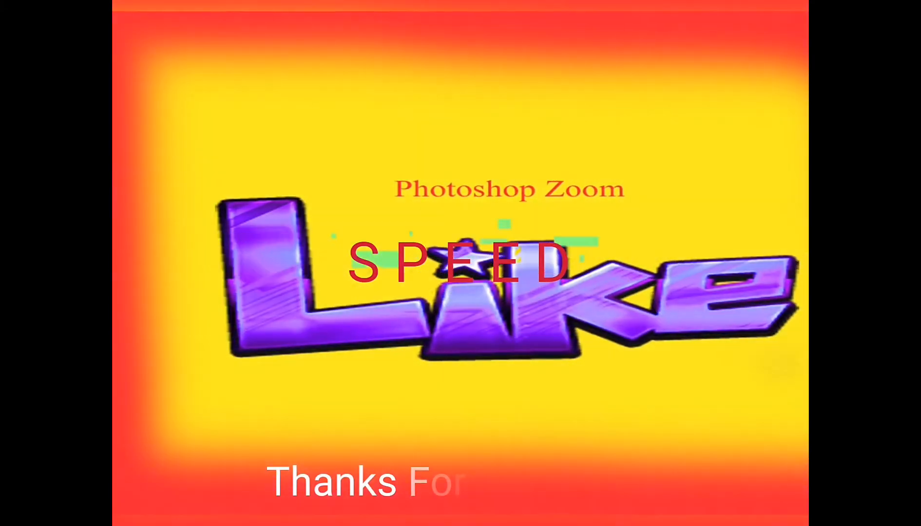